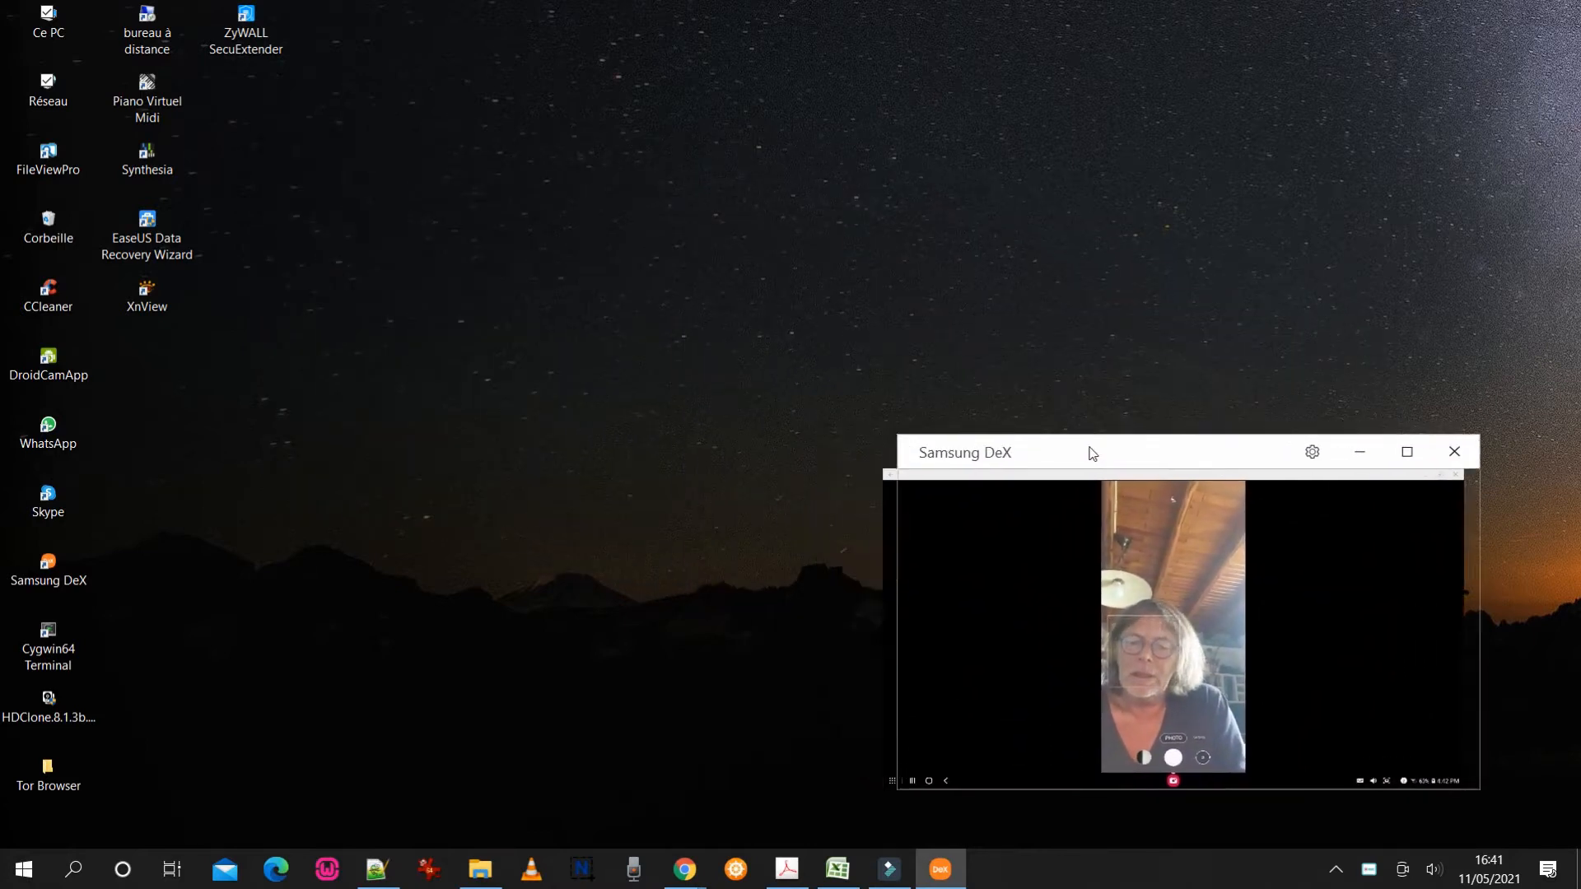
Launch XnView from the desktop and close the tip of the day
left_click(211, 367)
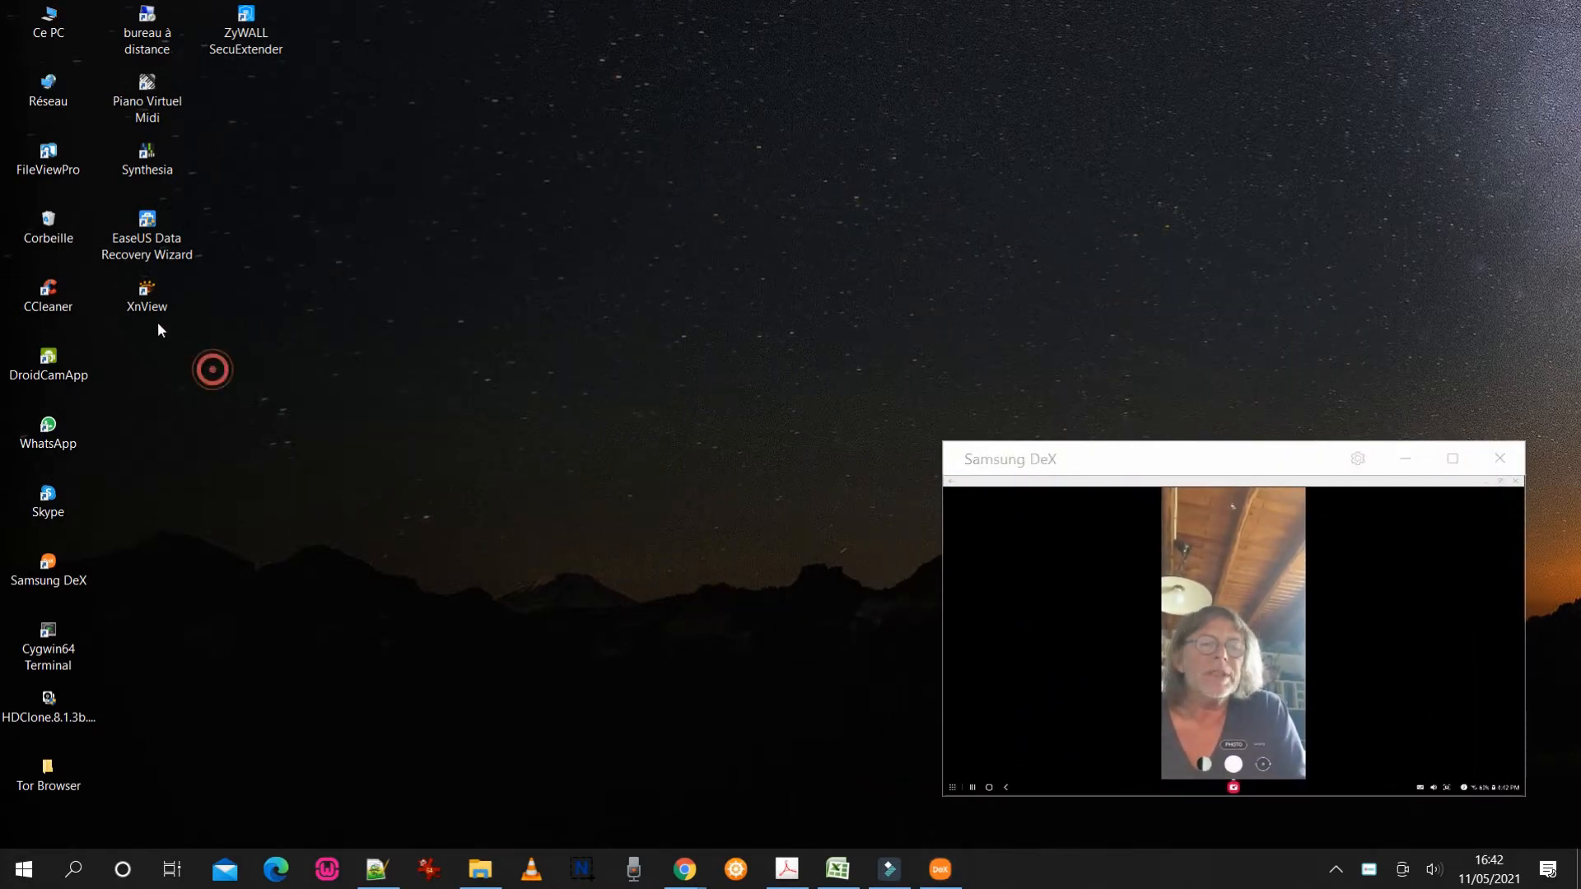
left_click(150, 309)
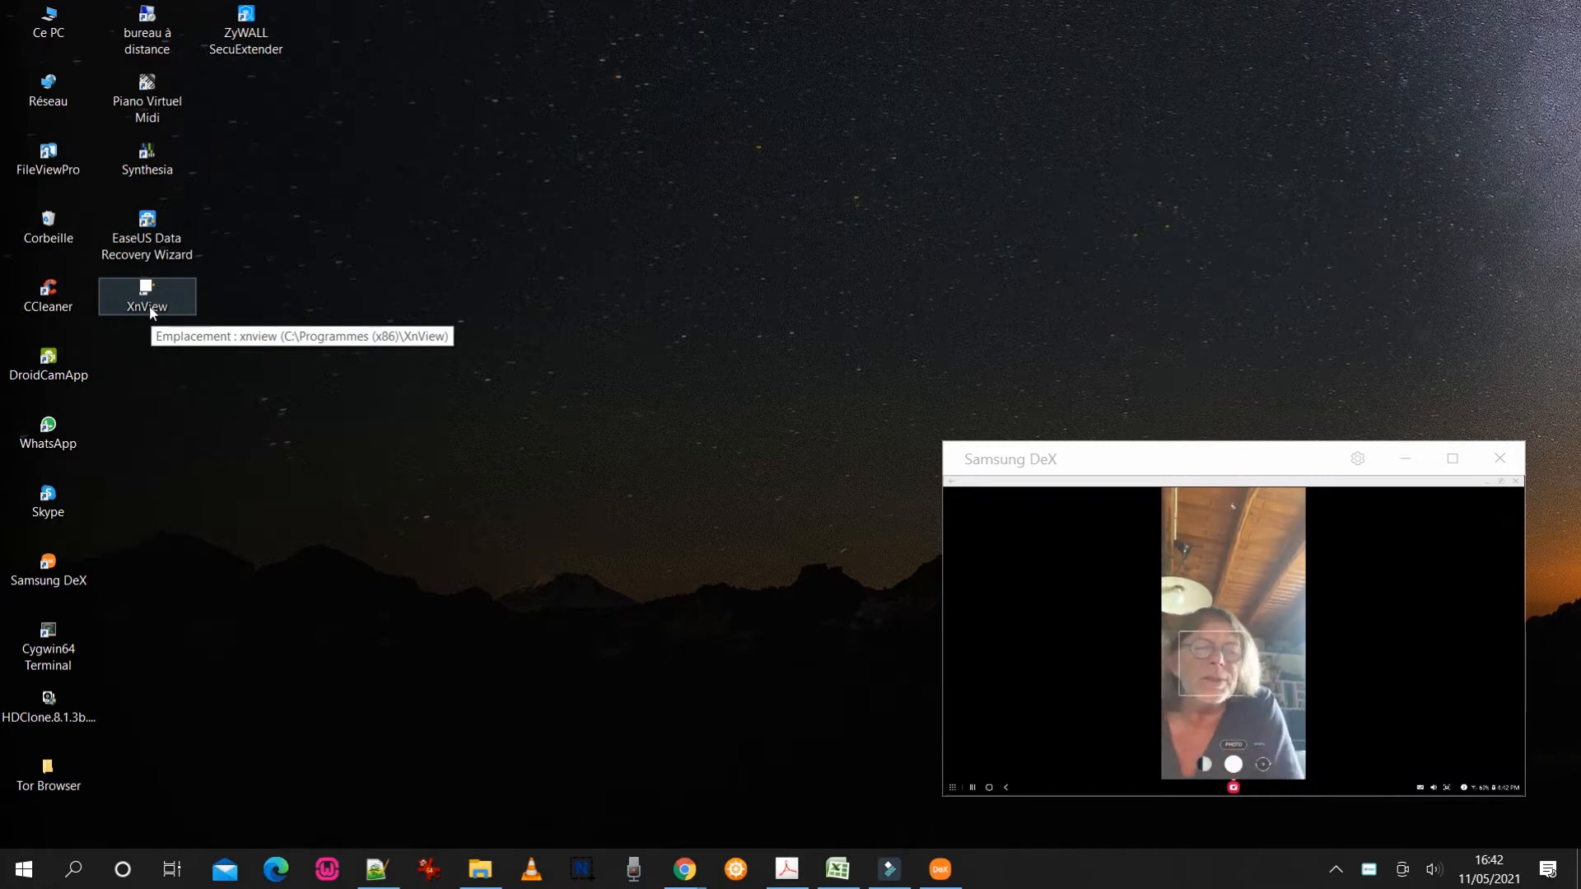
double_click(150, 306)
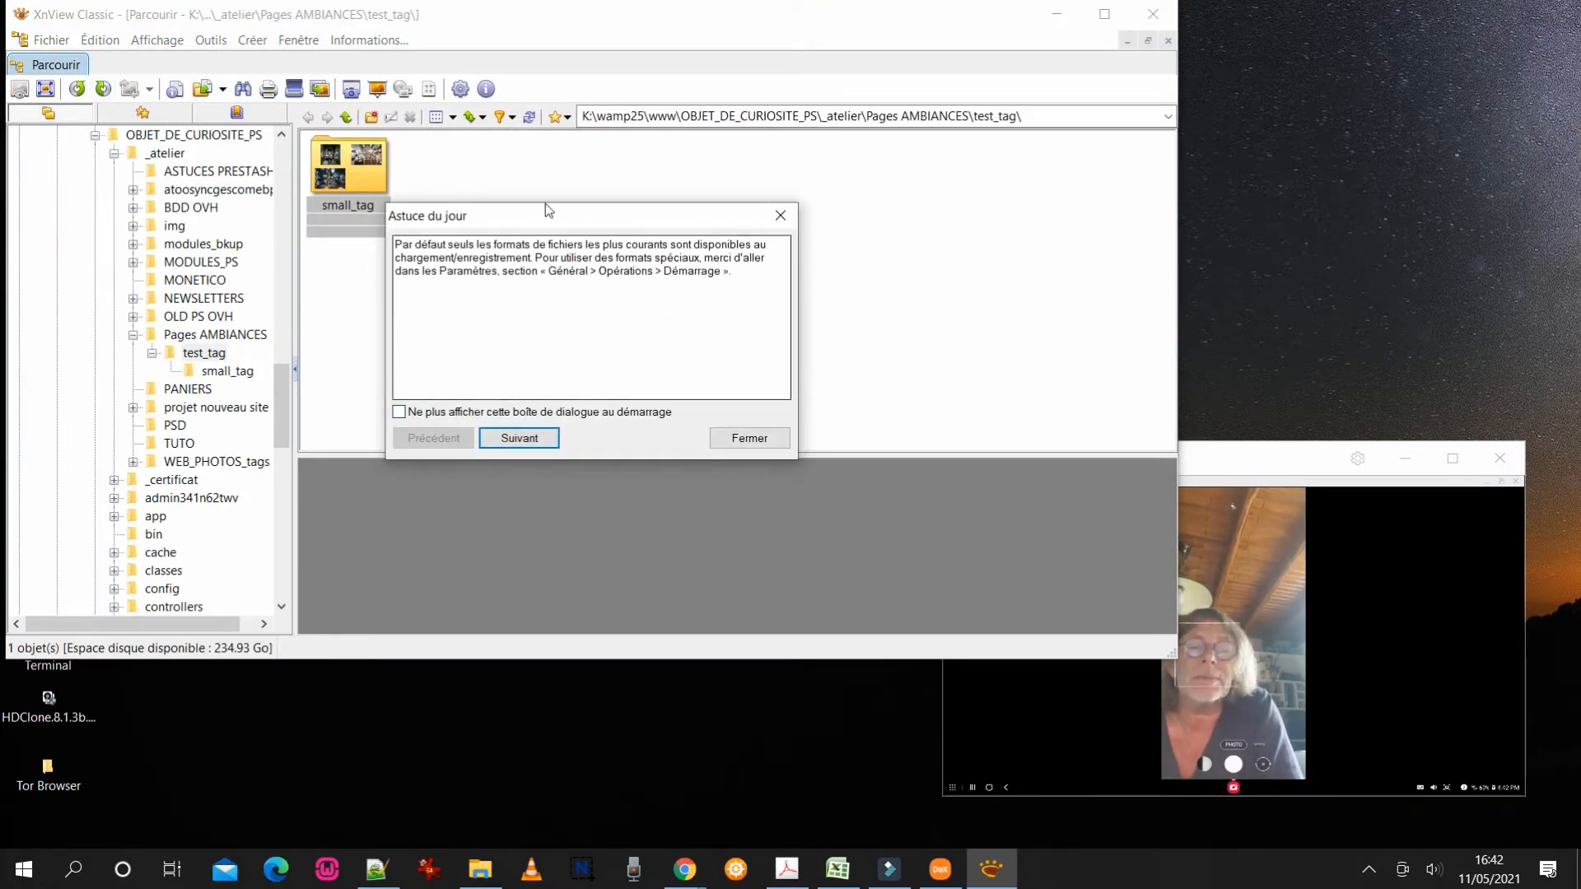
left_click(750, 439)
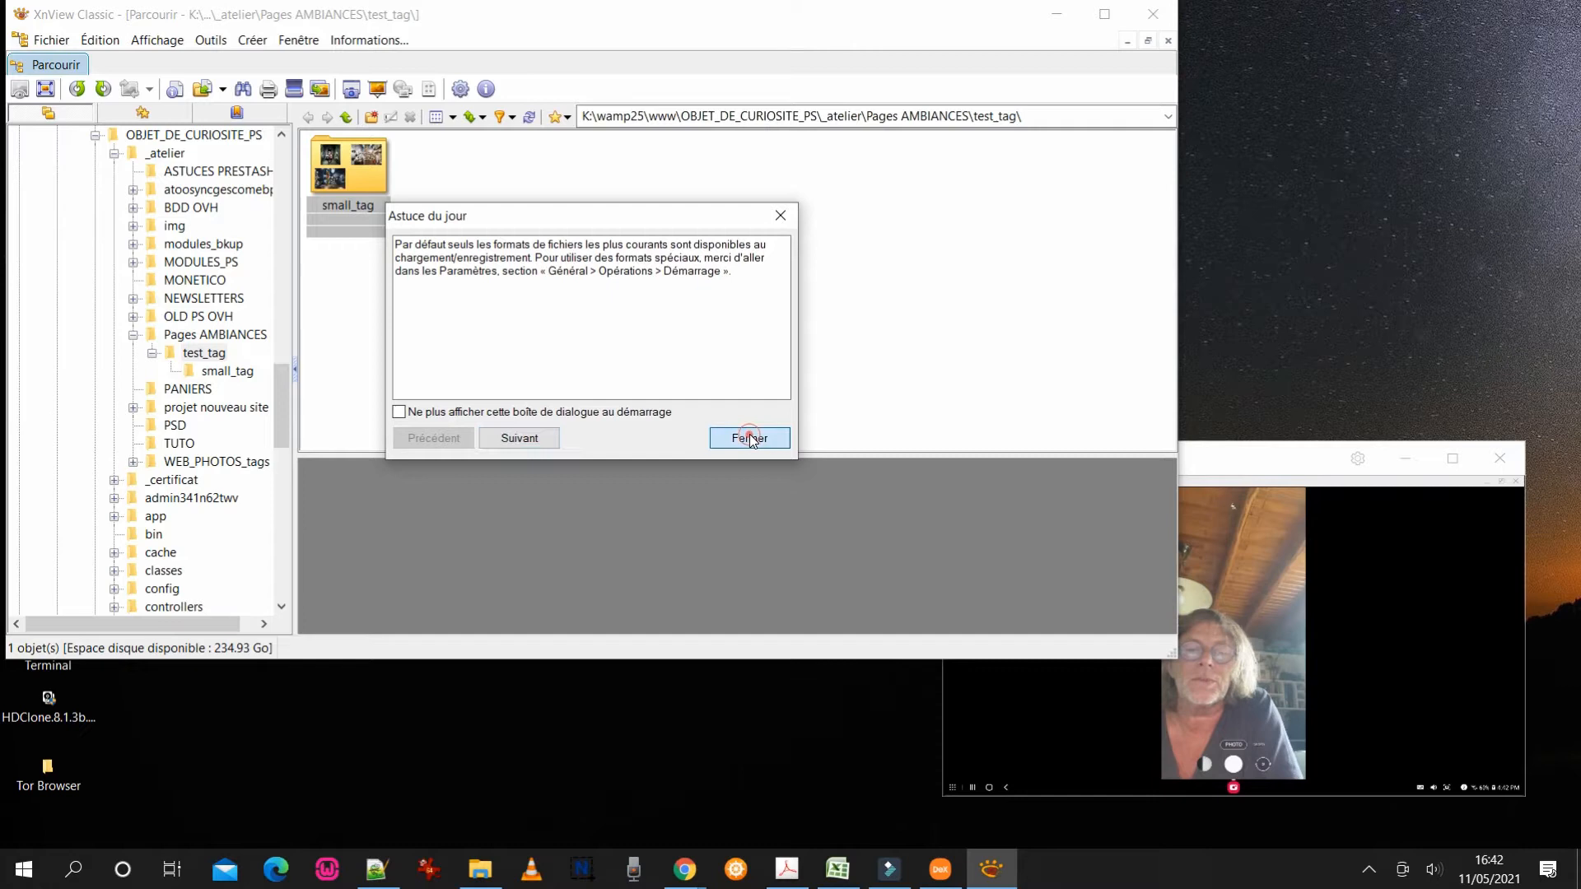
Browse the folder tree to the test_tag folder inside Images and display its photos
scroll(165, 286, "up", 15)
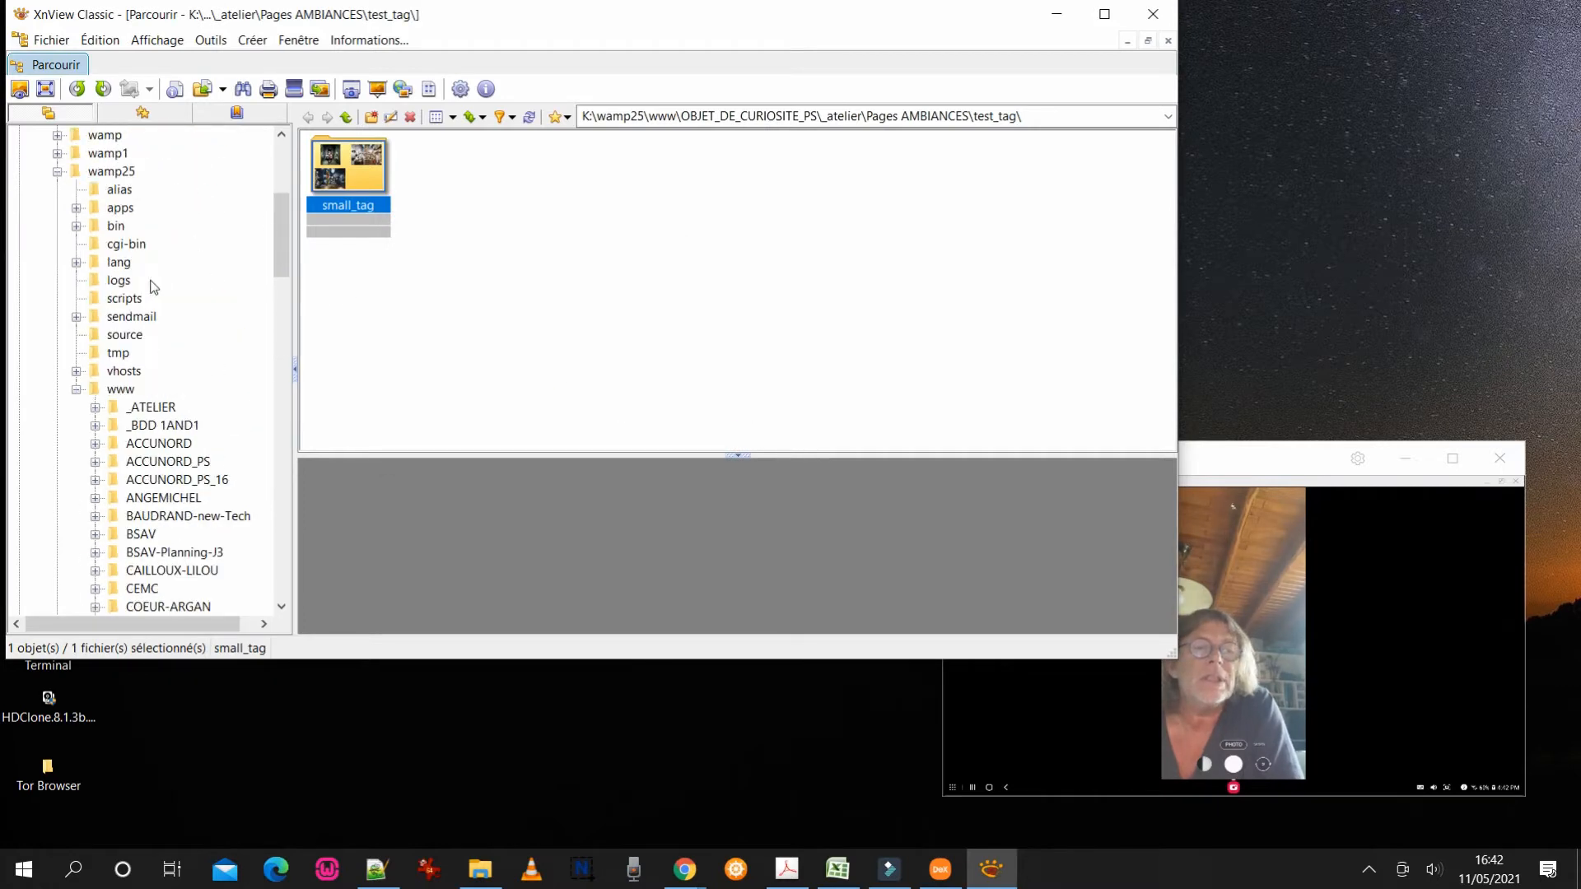
scroll(151, 287, "up", 5)
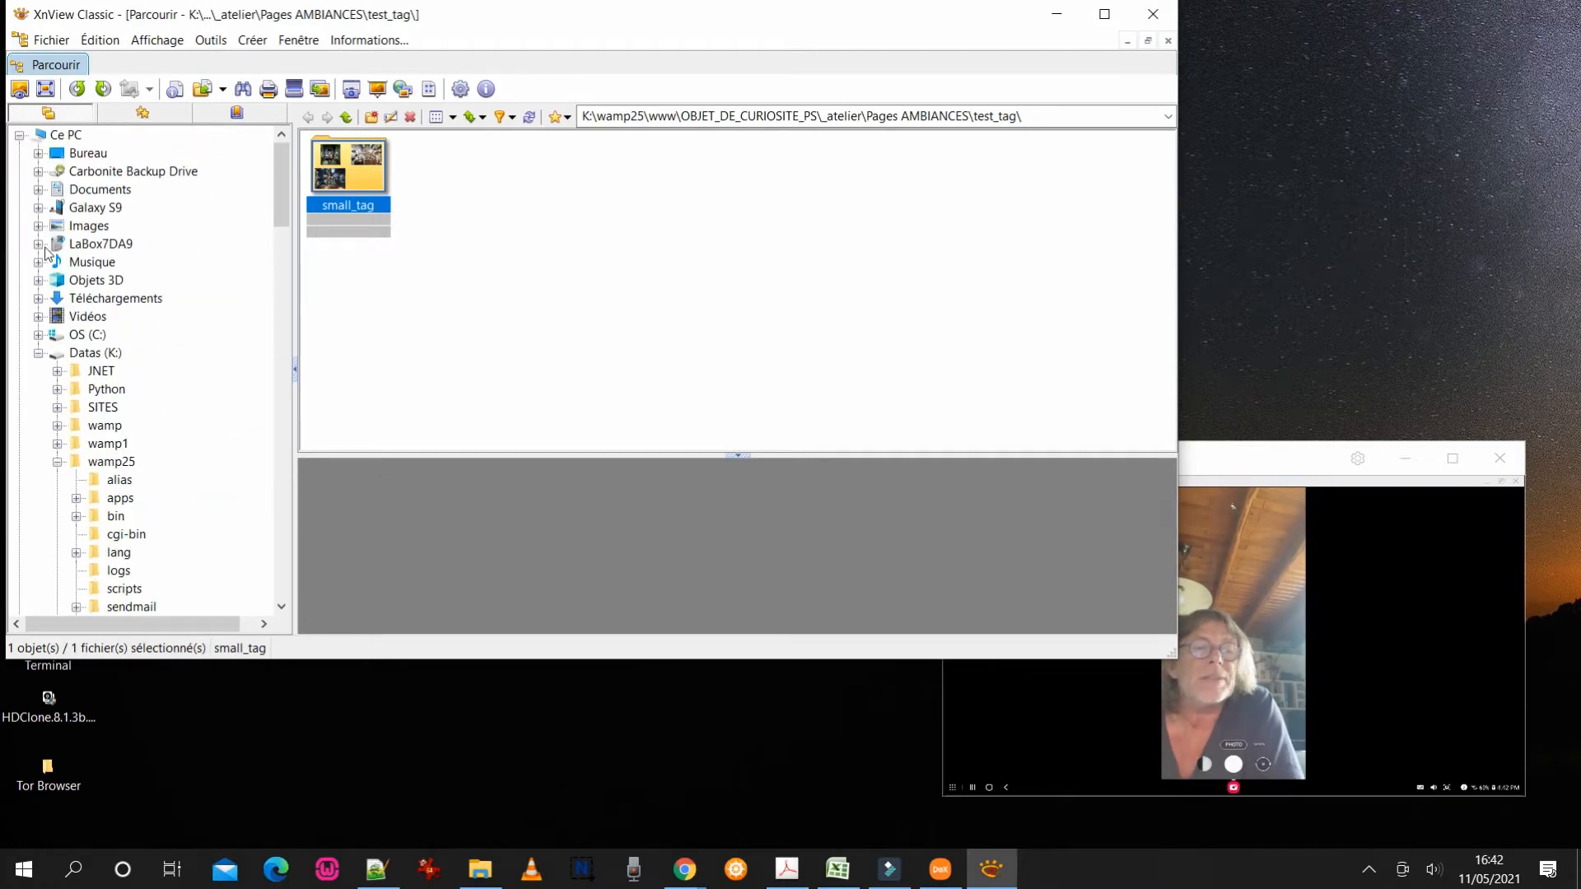
left_click(38, 225)
scroll(121, 237, "down", 3)
left_click(97, 371)
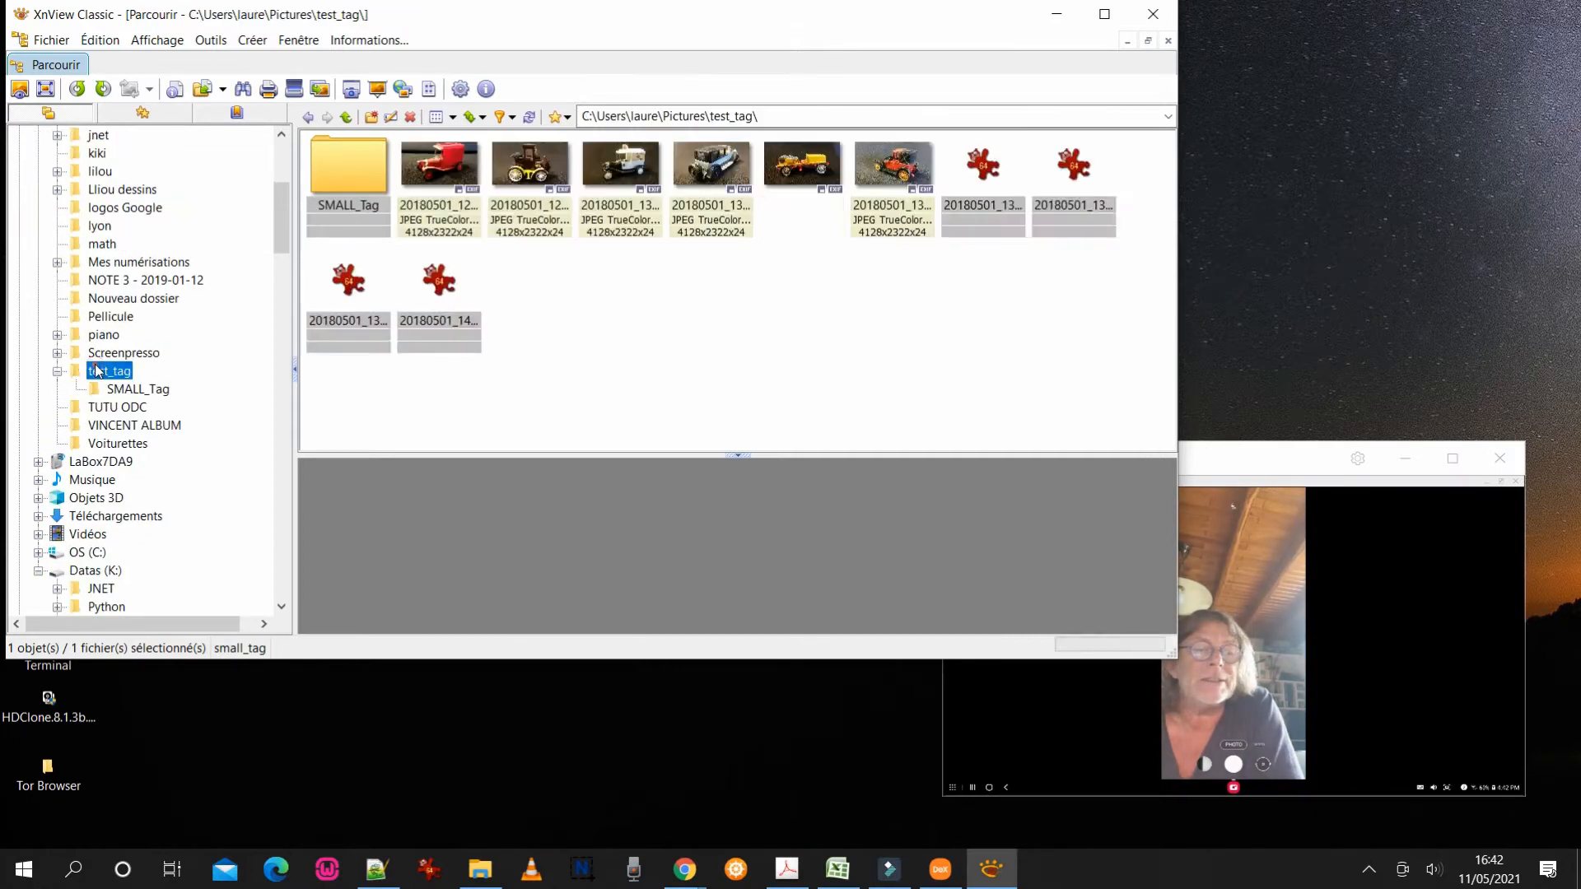
left_click(725, 371)
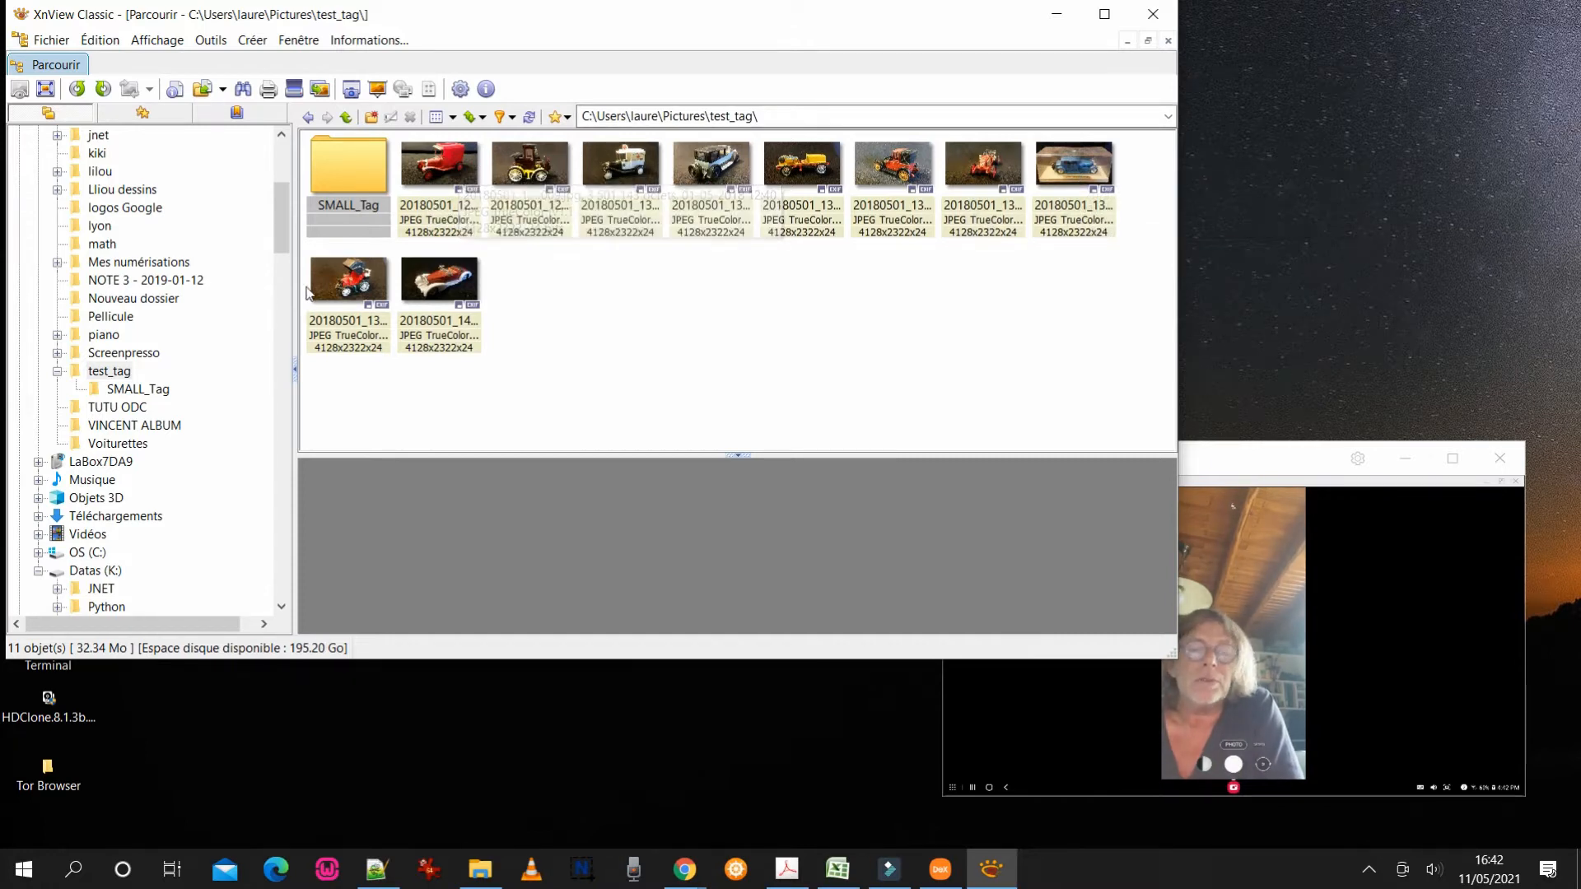
Switch to File Explorer and view the first four photos of the test_tag folder at full size
left_click(480, 870)
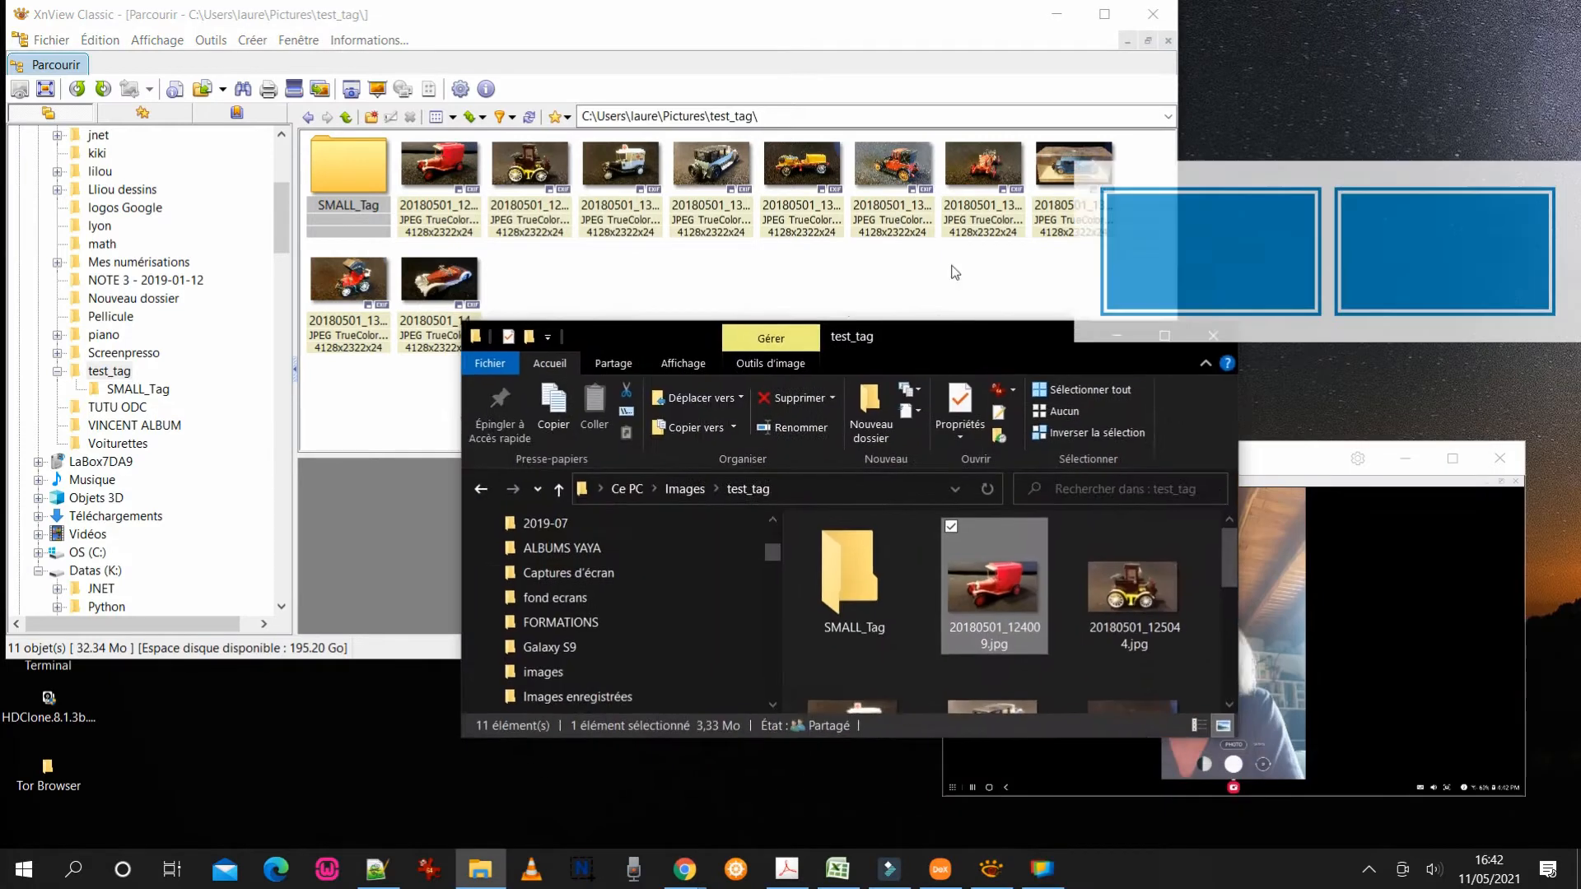
double_click(771, 77)
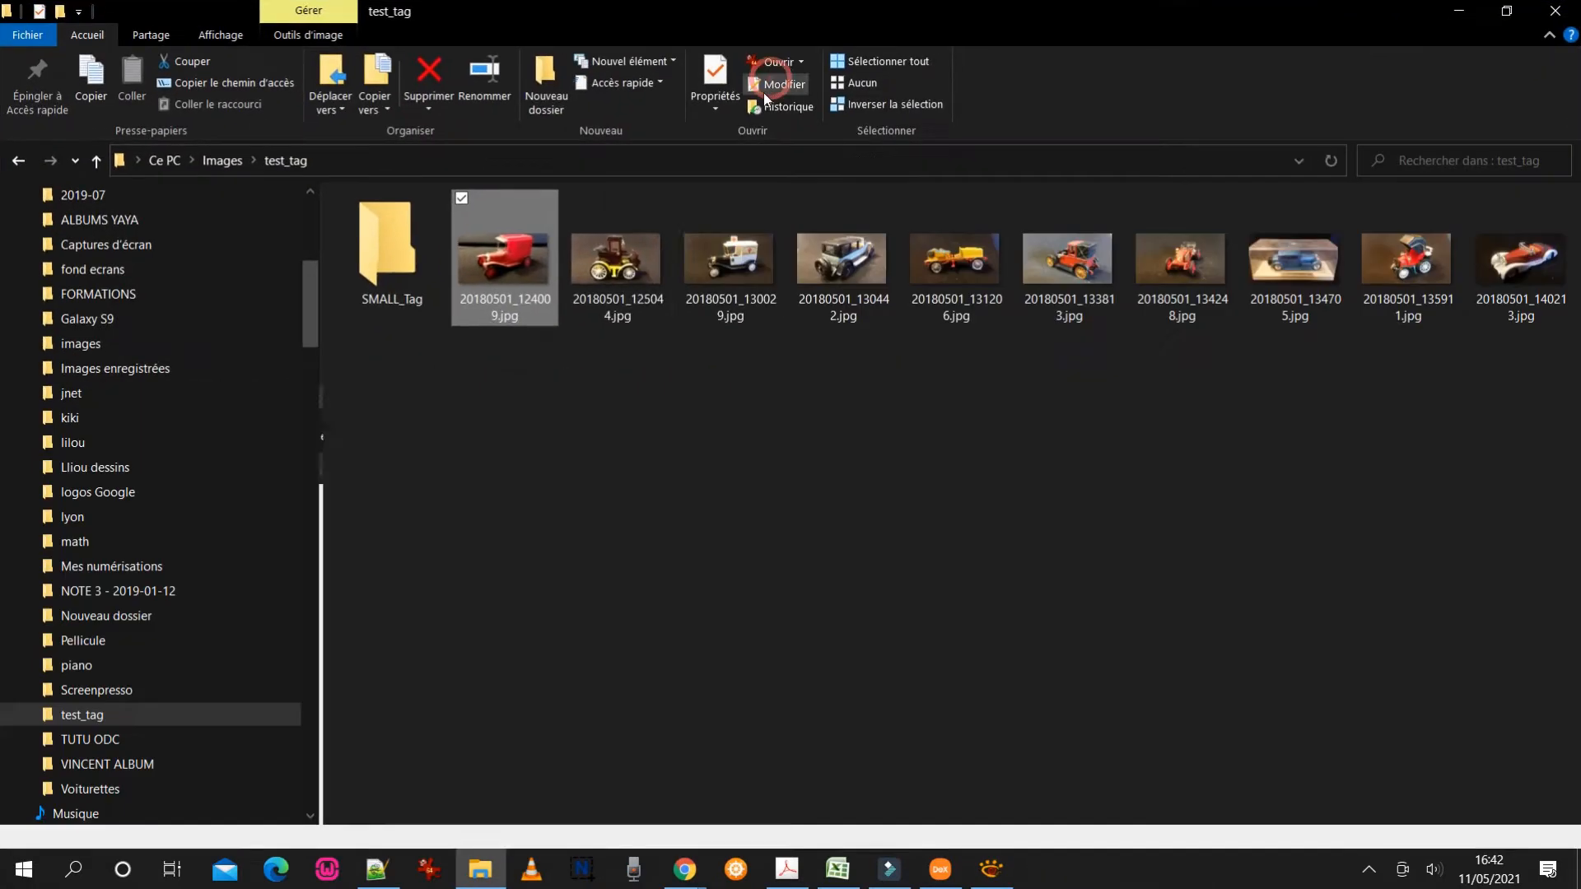
double_click(528, 270)
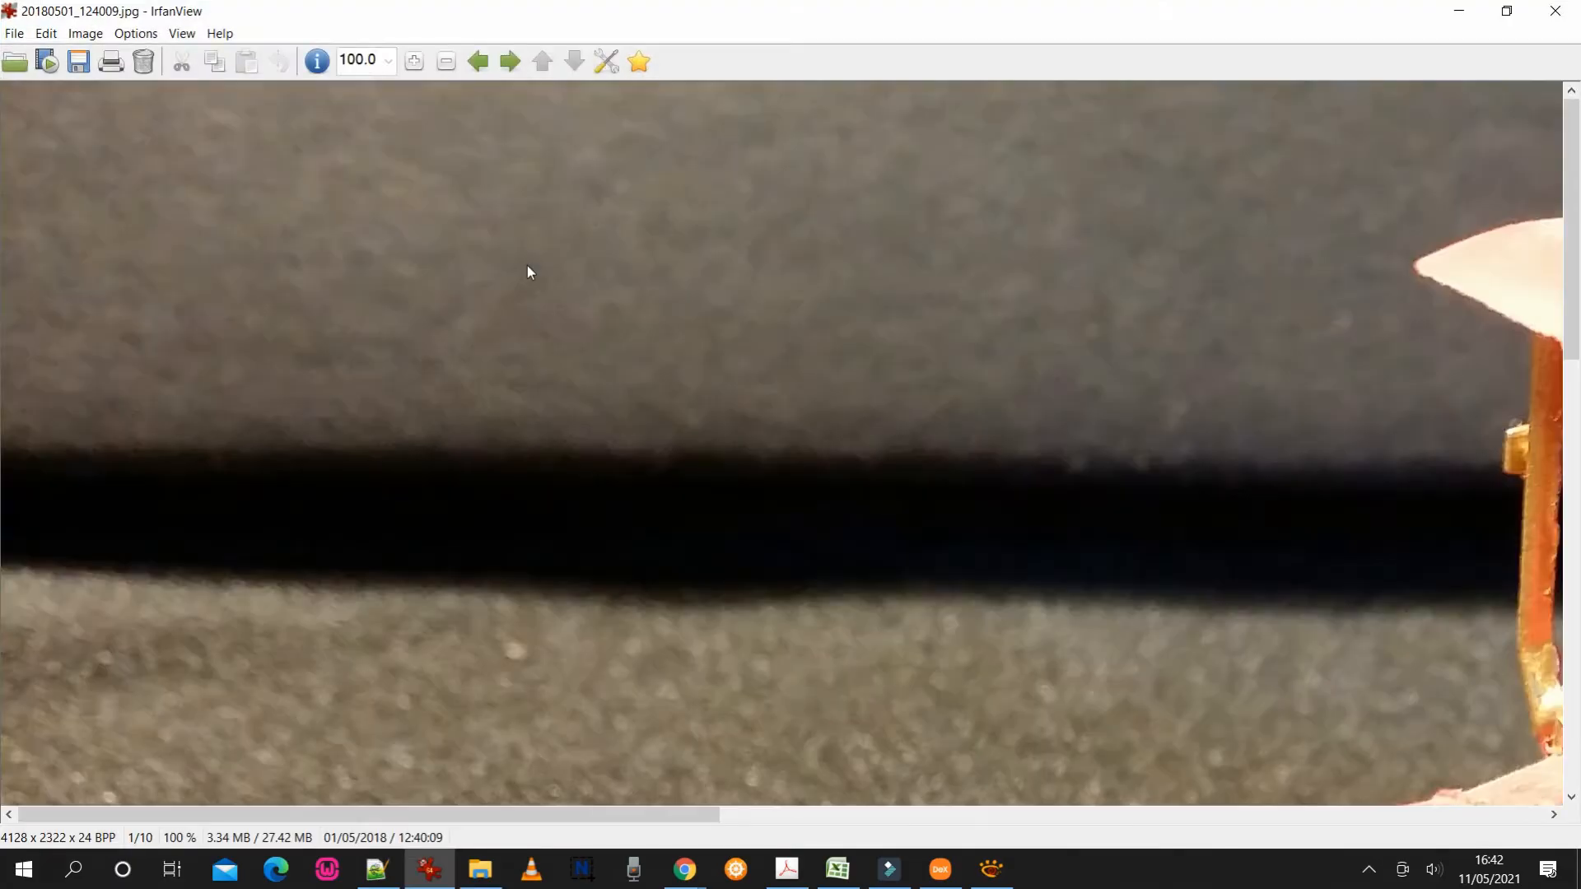
key("Return")
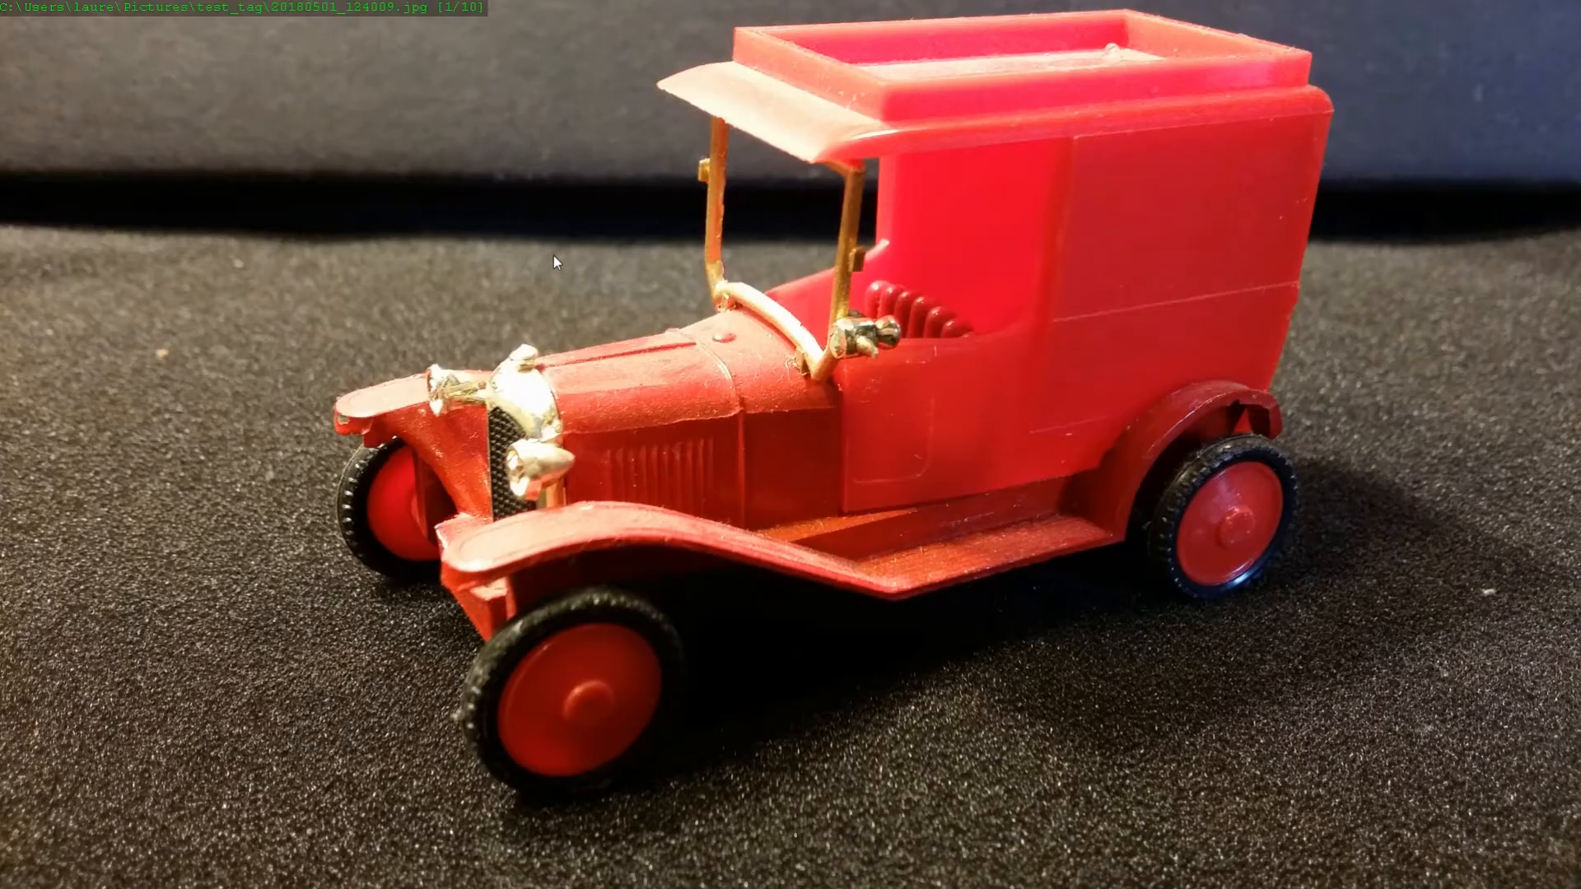
key("space")
key("space")
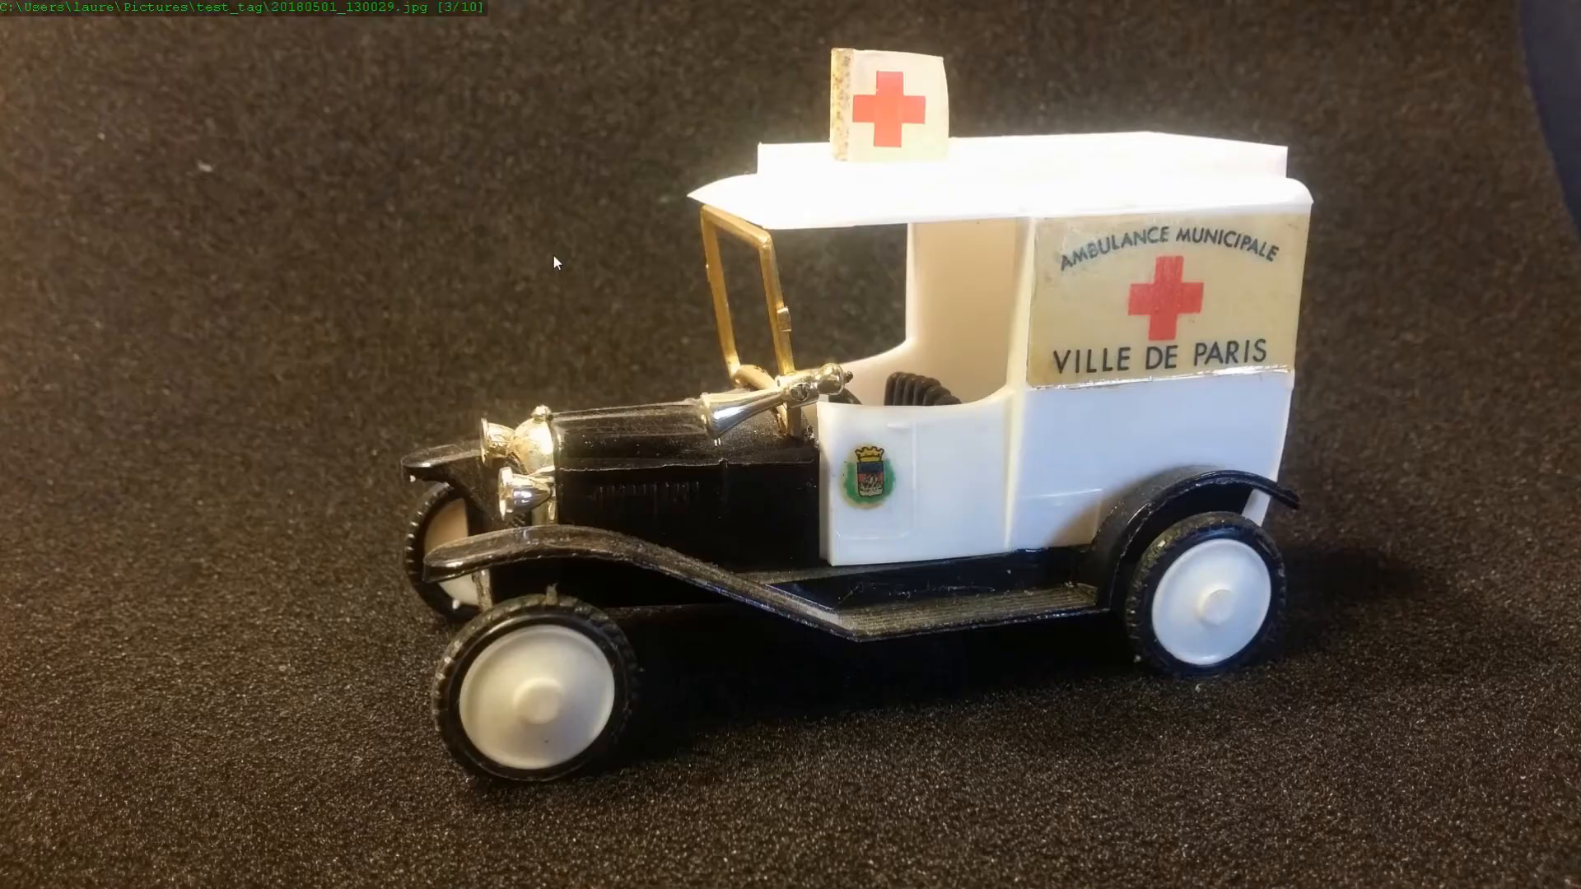
key("space")
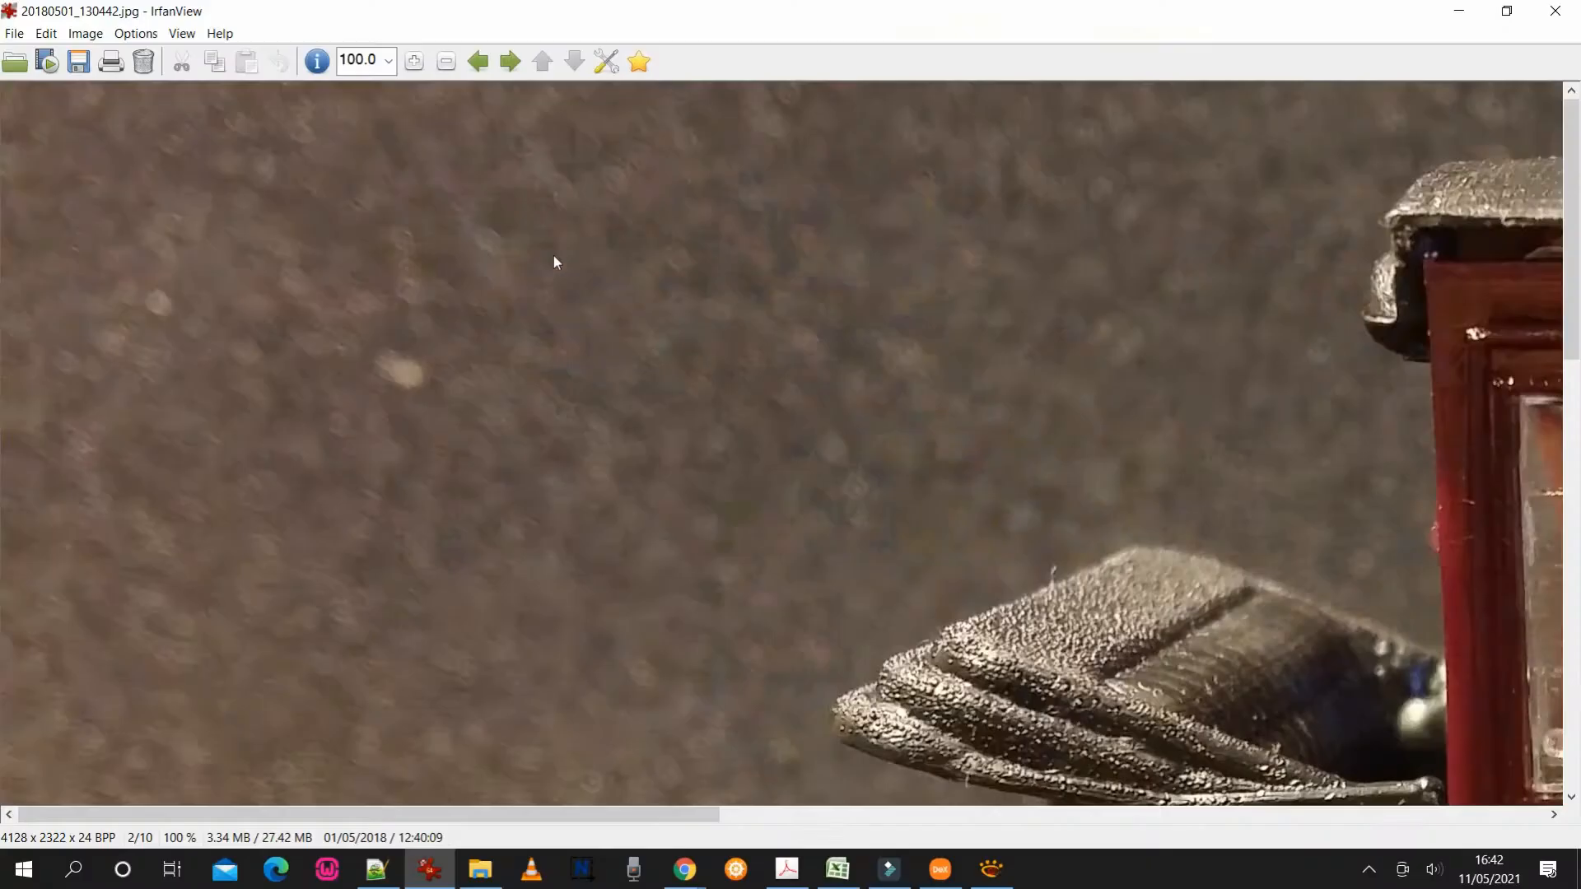
key("space")
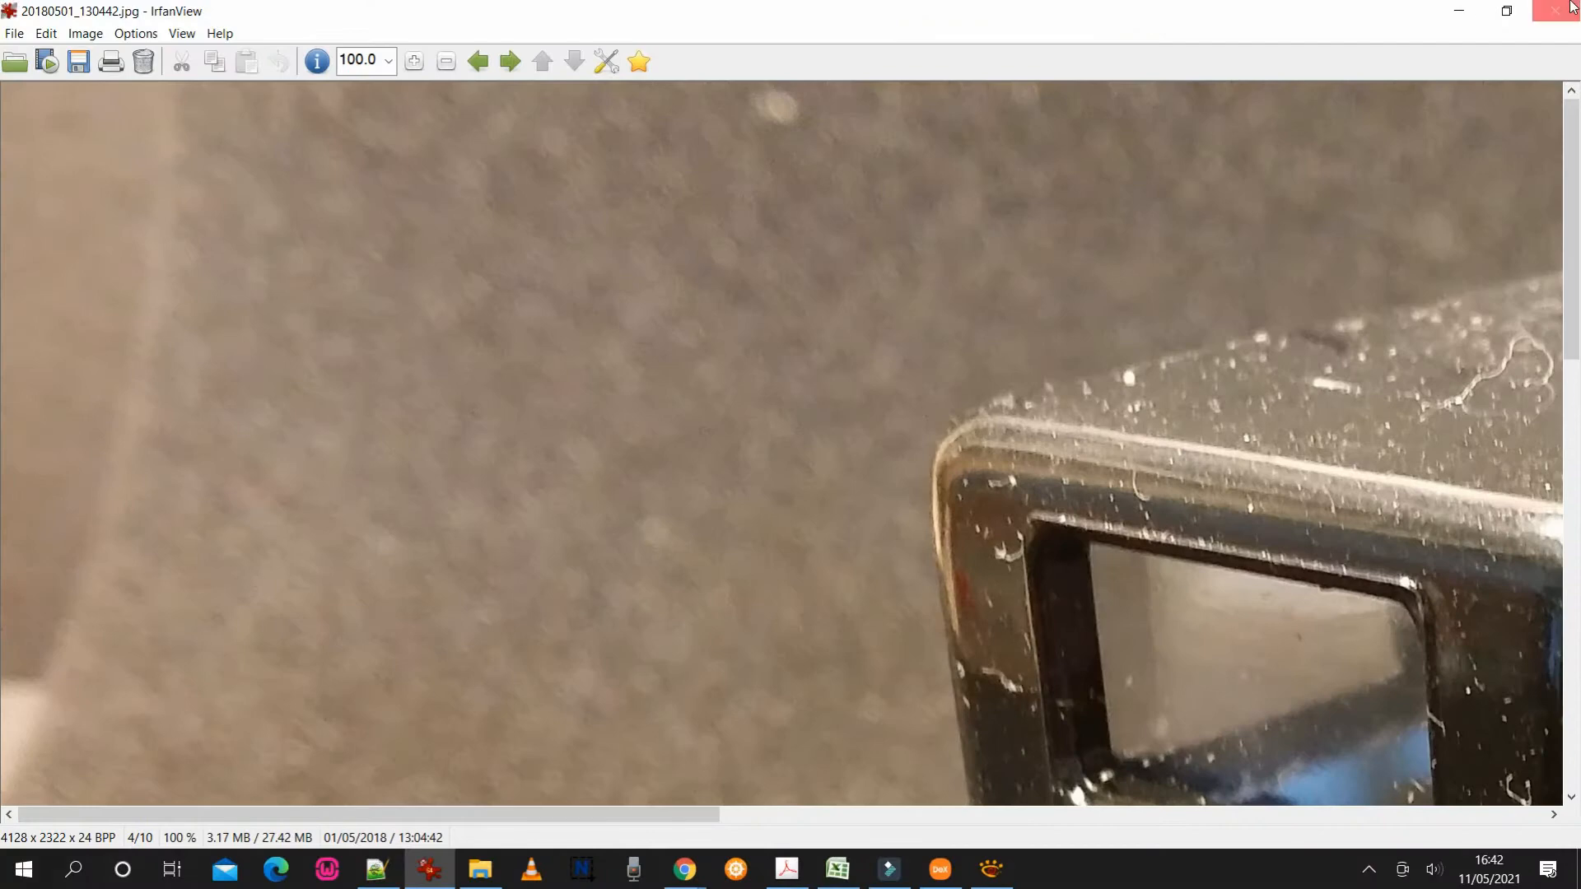
left_click(1552, 11)
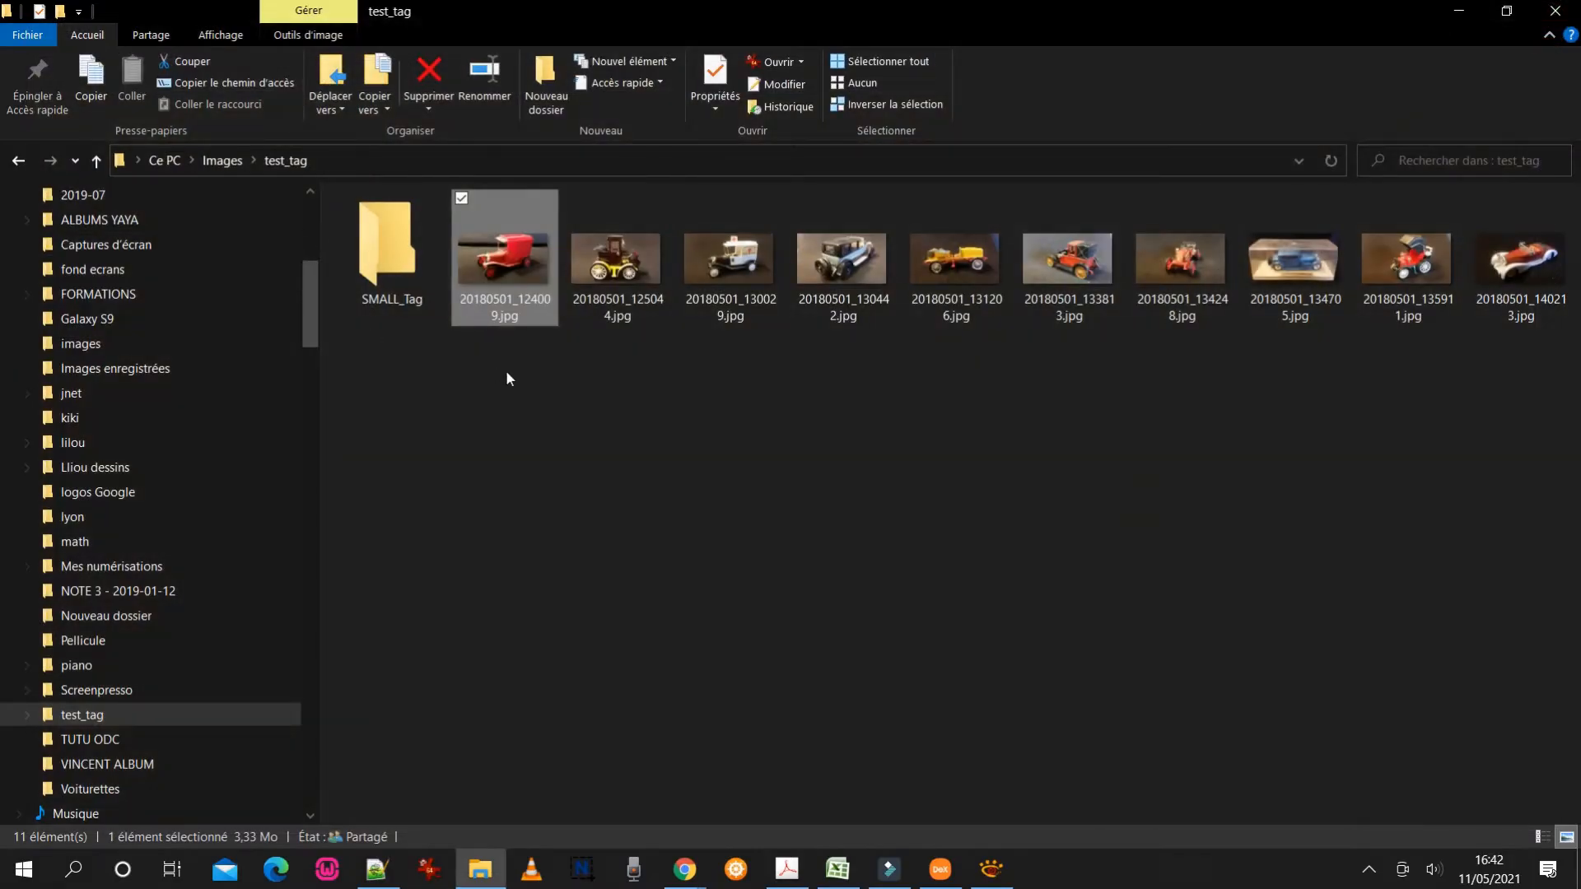
left_click(1461, 11)
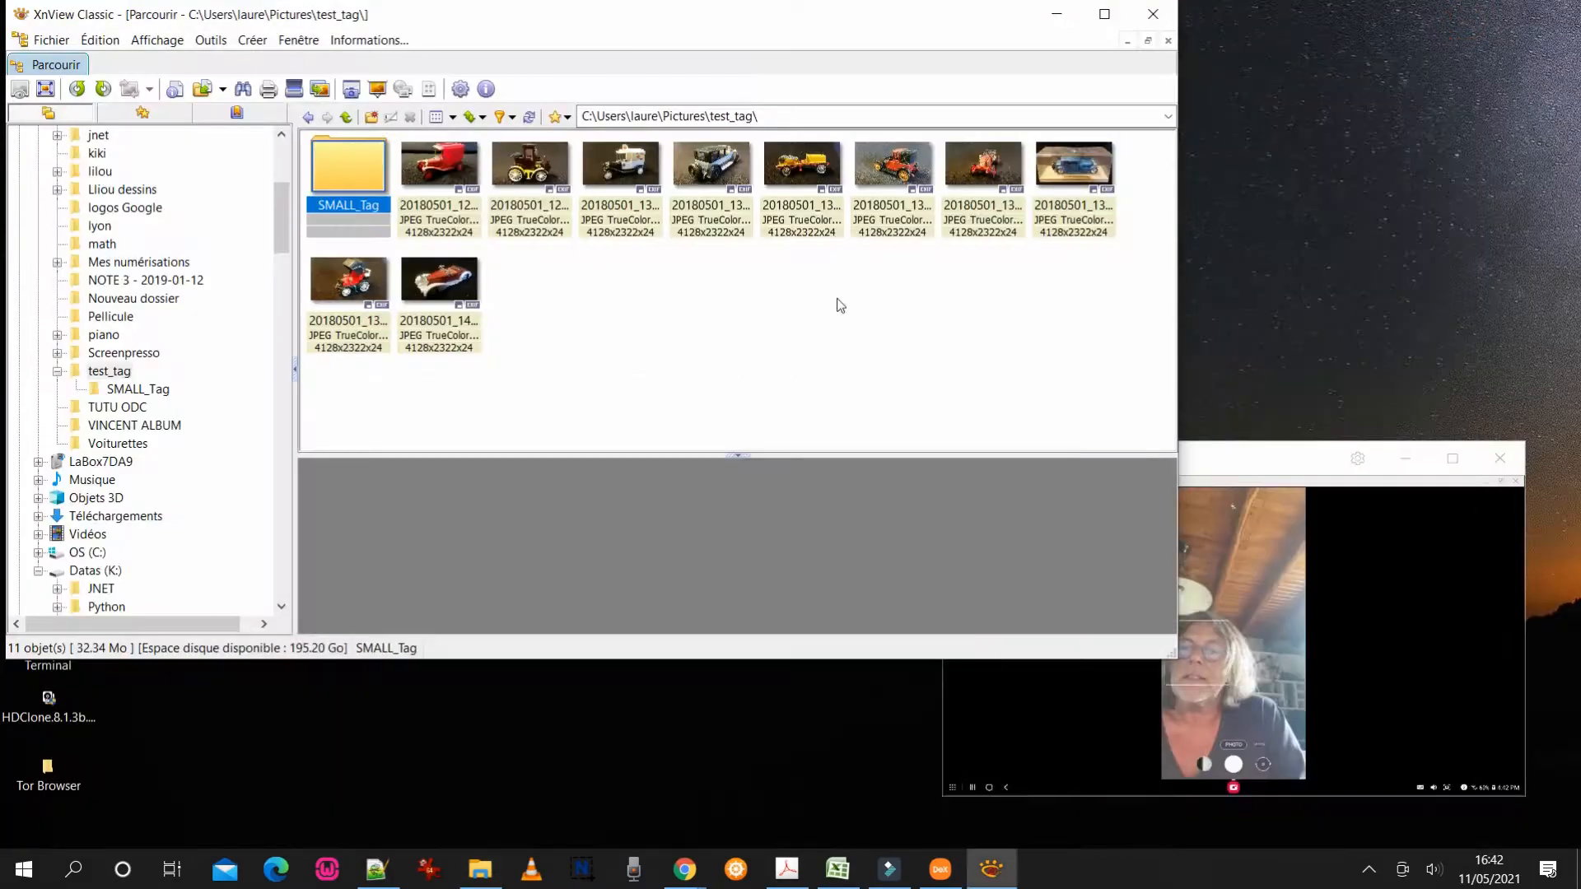
Select all ten photos in test_tag, leaving out the SMALL_Tag folder, and open batch renaming for them
left_click(606, 331)
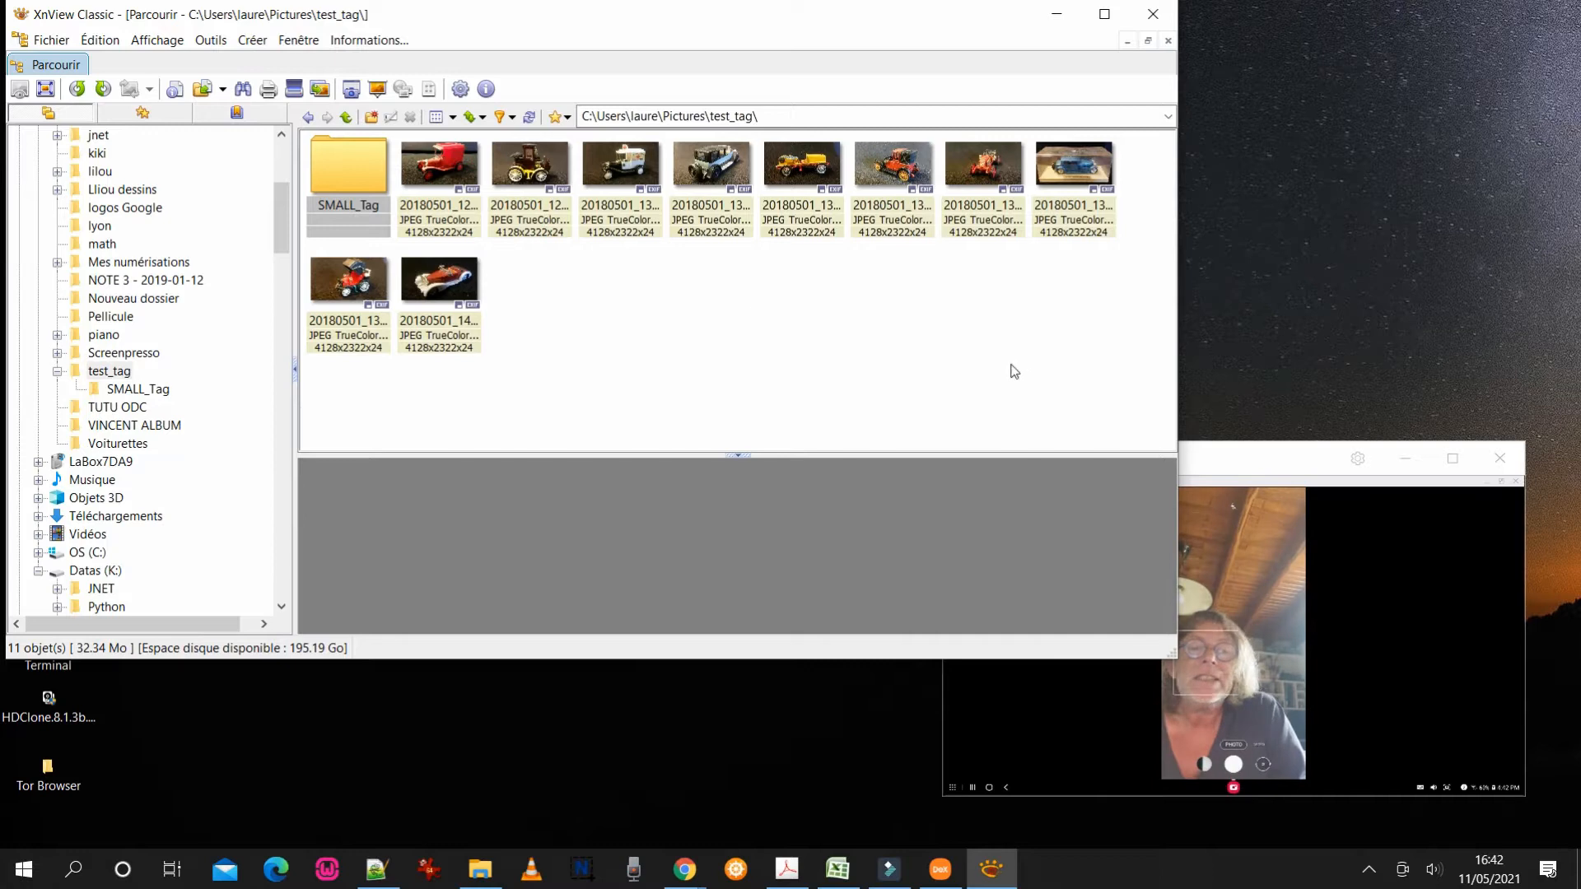
left_click(425, 180)
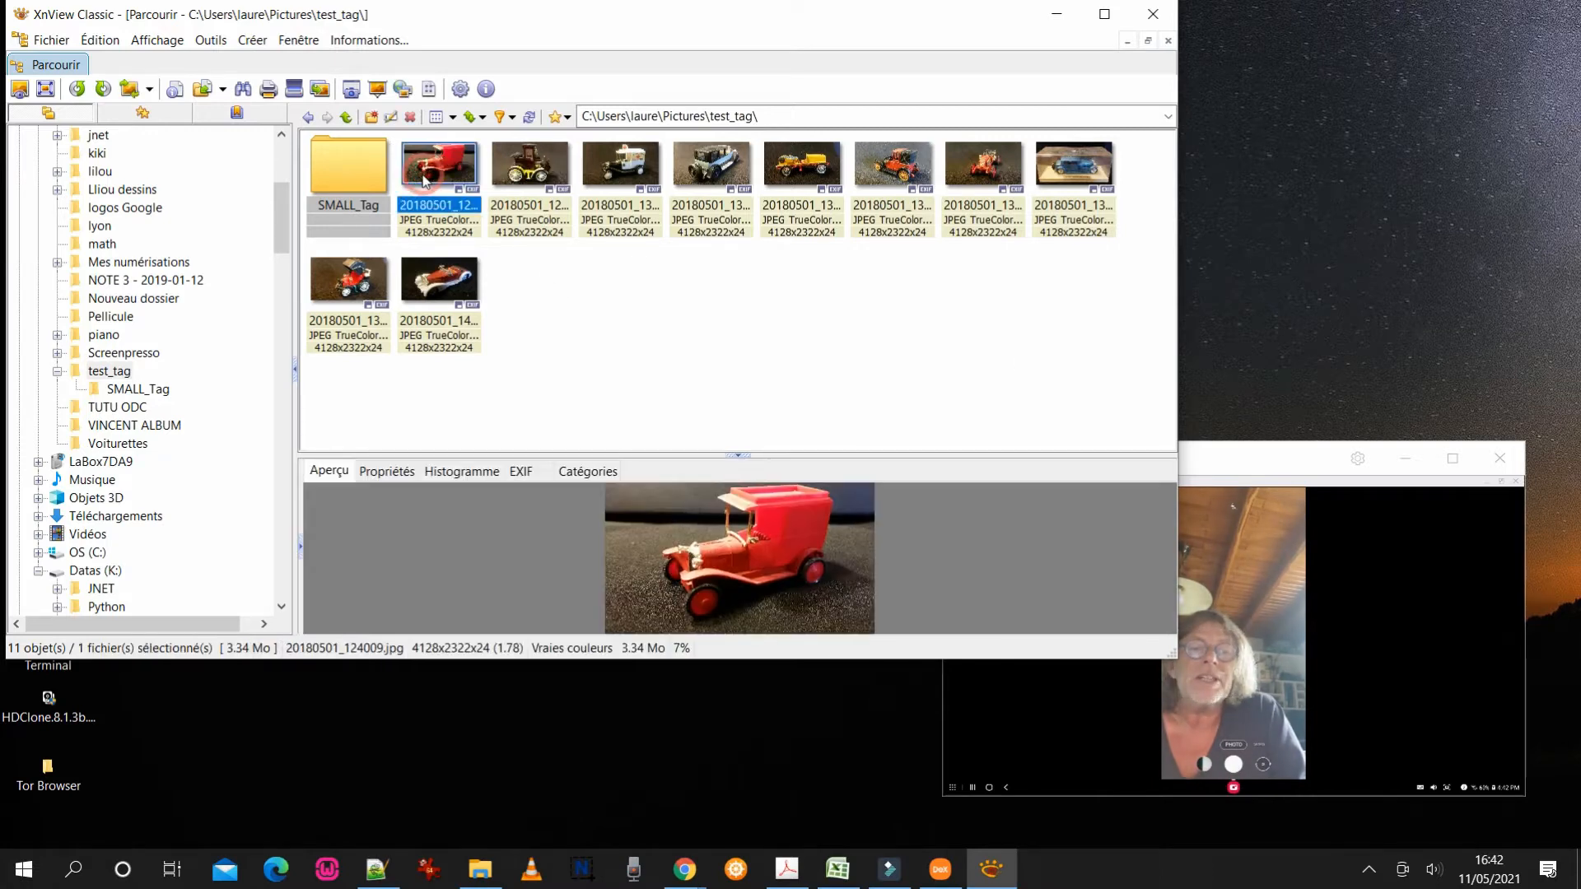
left_click(443, 274, "shift")
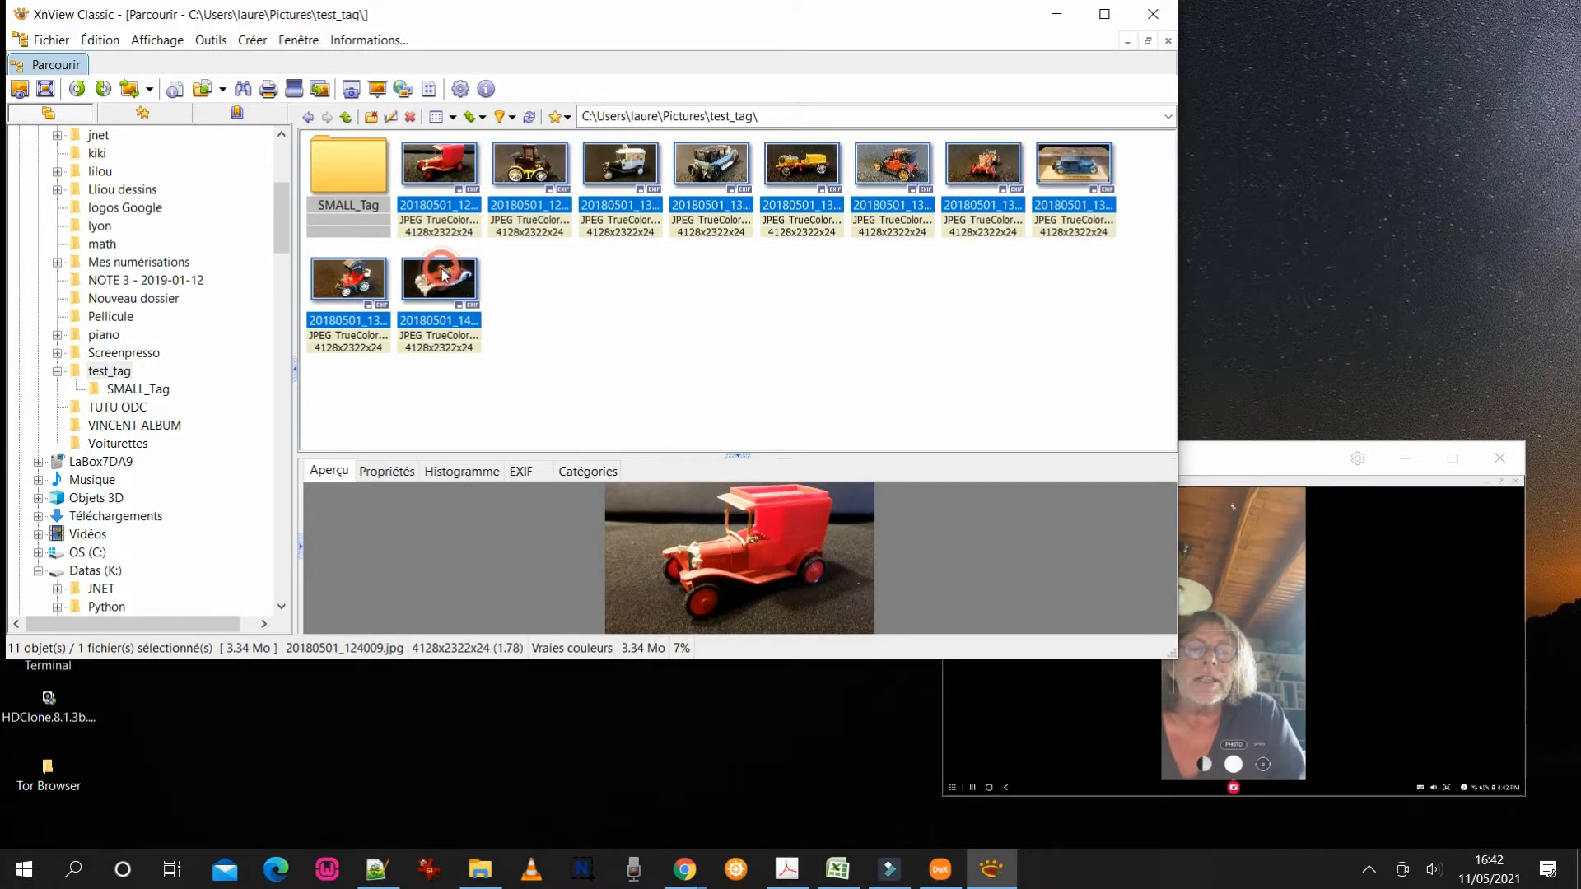
left_click(249, 40)
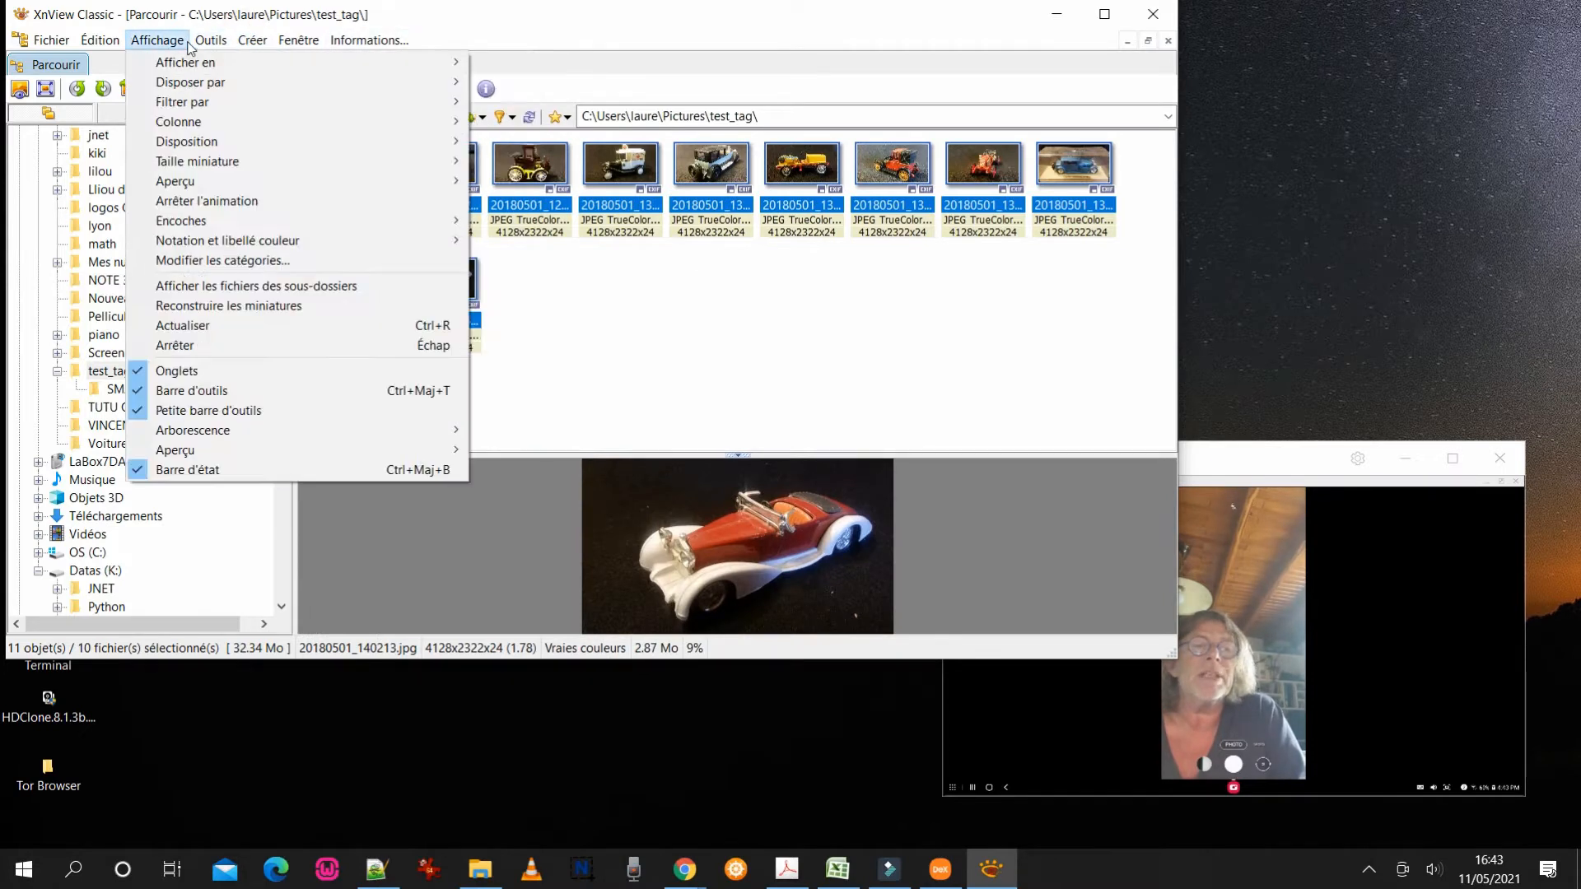
mouse_move(224, 49)
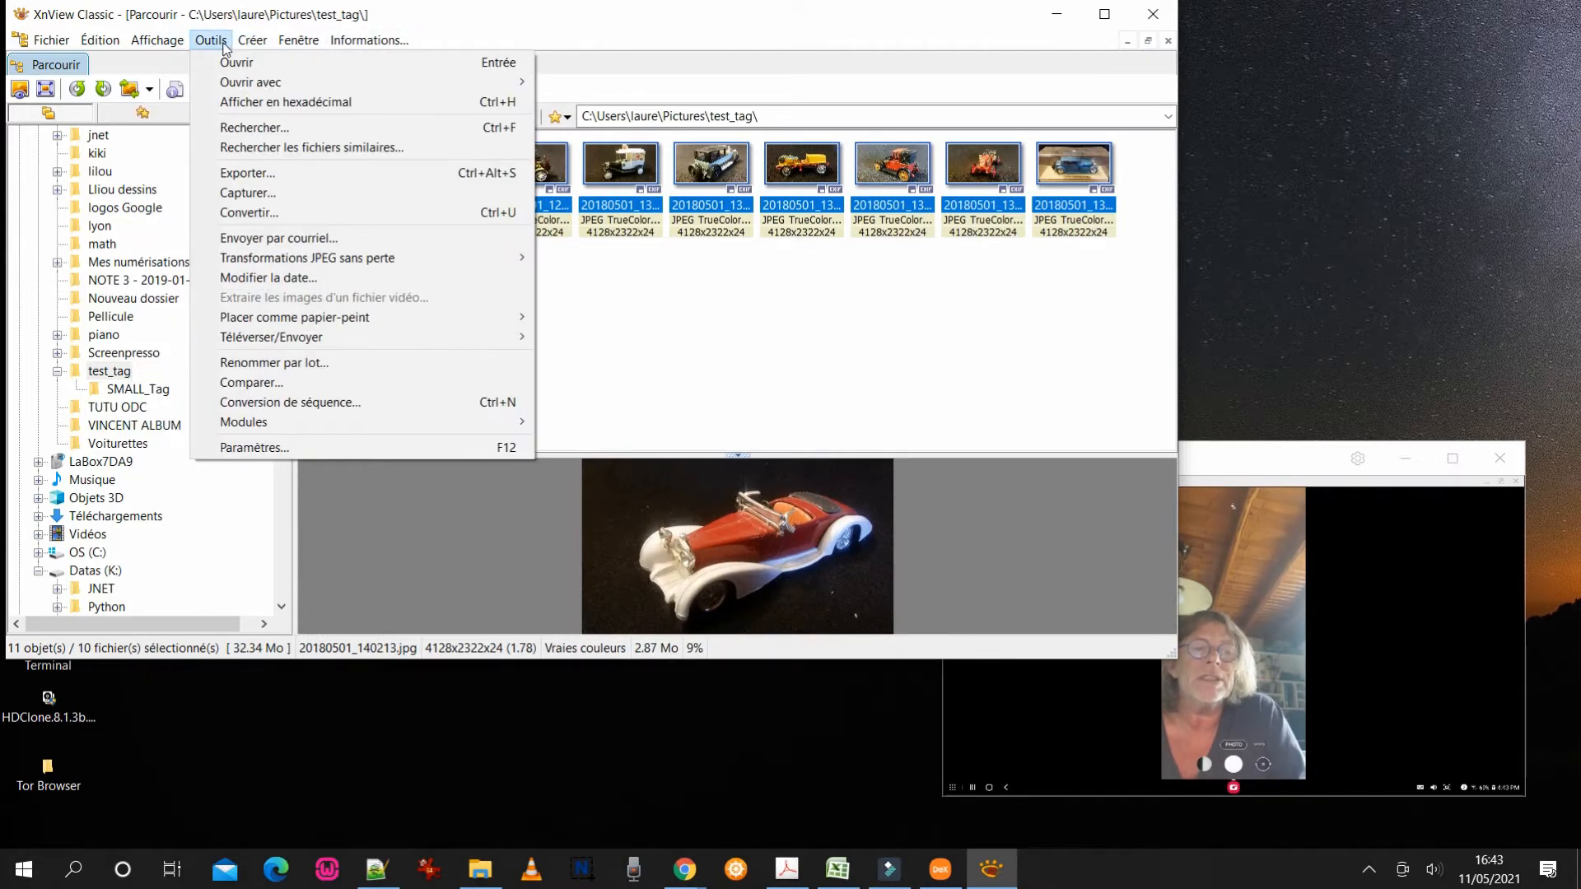
left_click(239, 362)
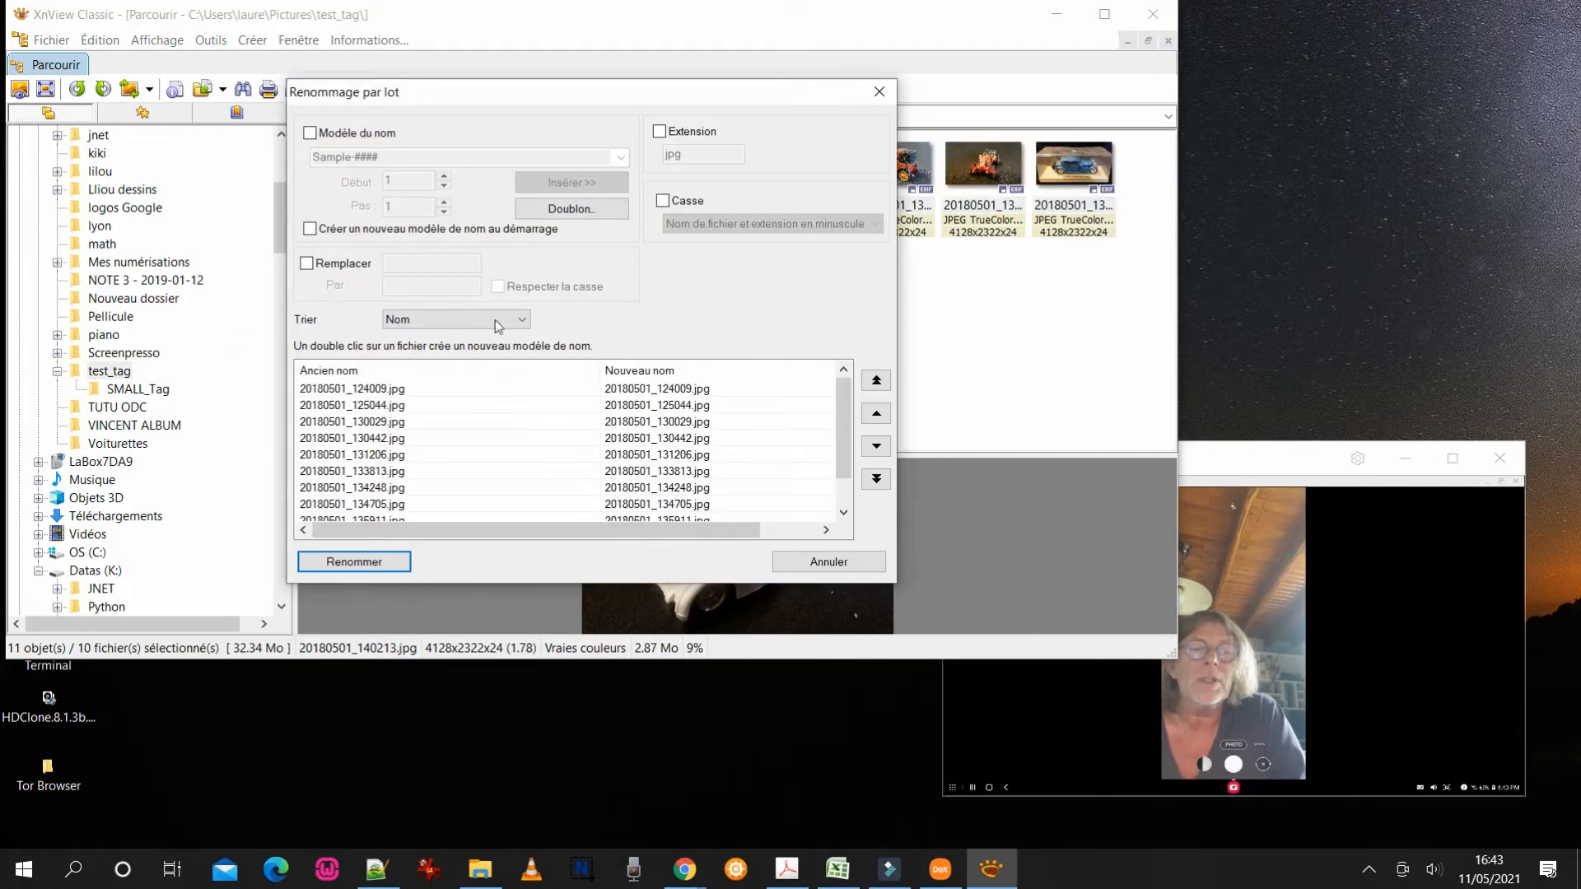
Batch rename the selected photos using the name template "EXEMPLE - ####"
left_click(309, 133)
left_click(350, 158)
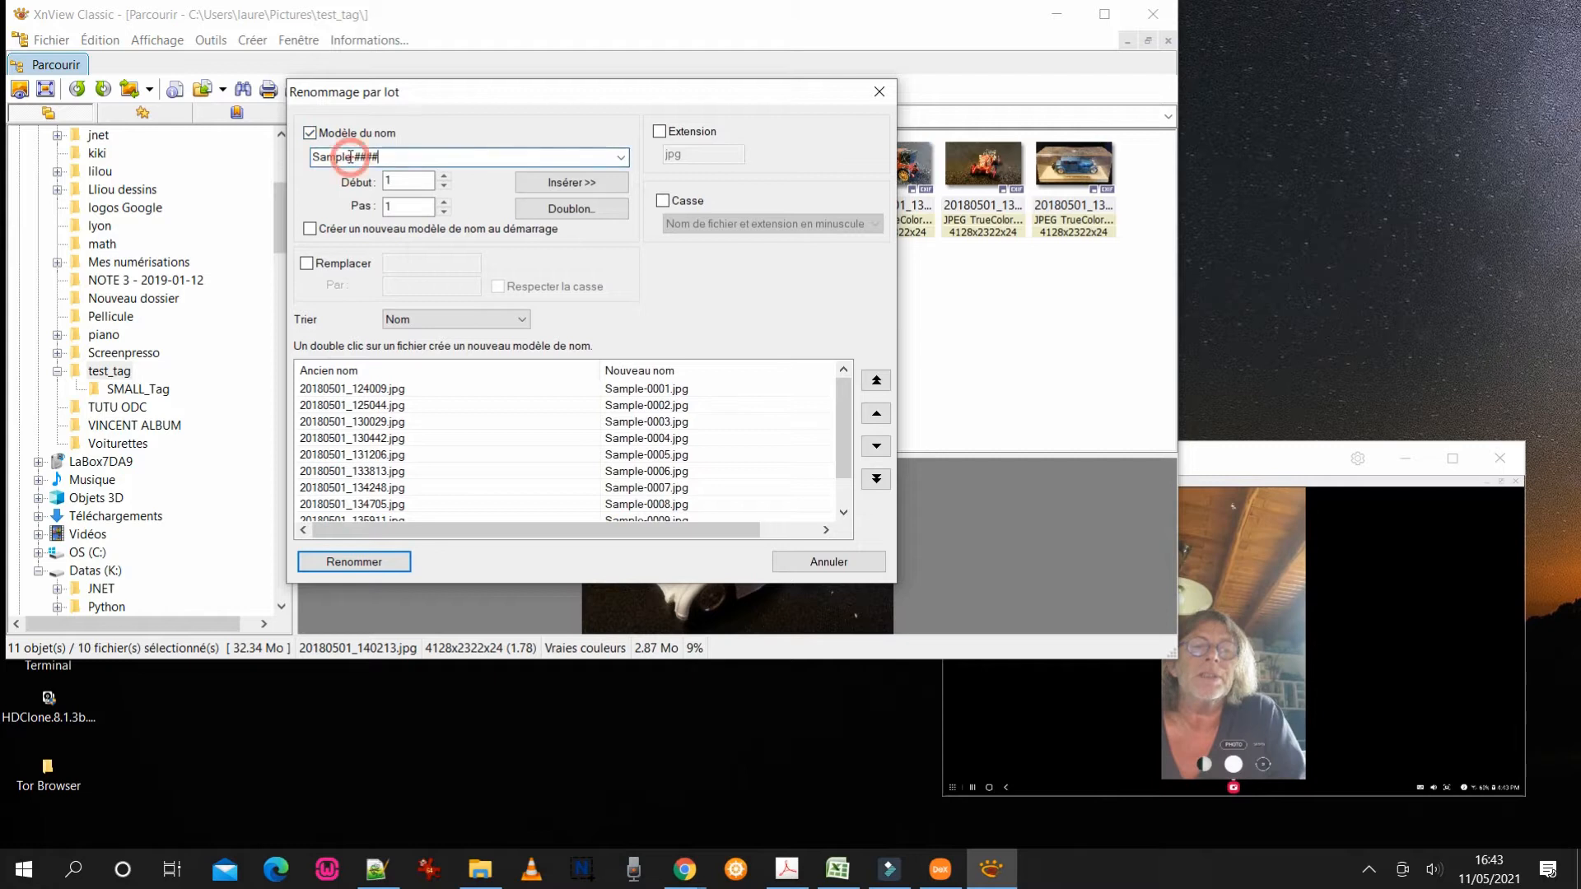
left_click(347, 156)
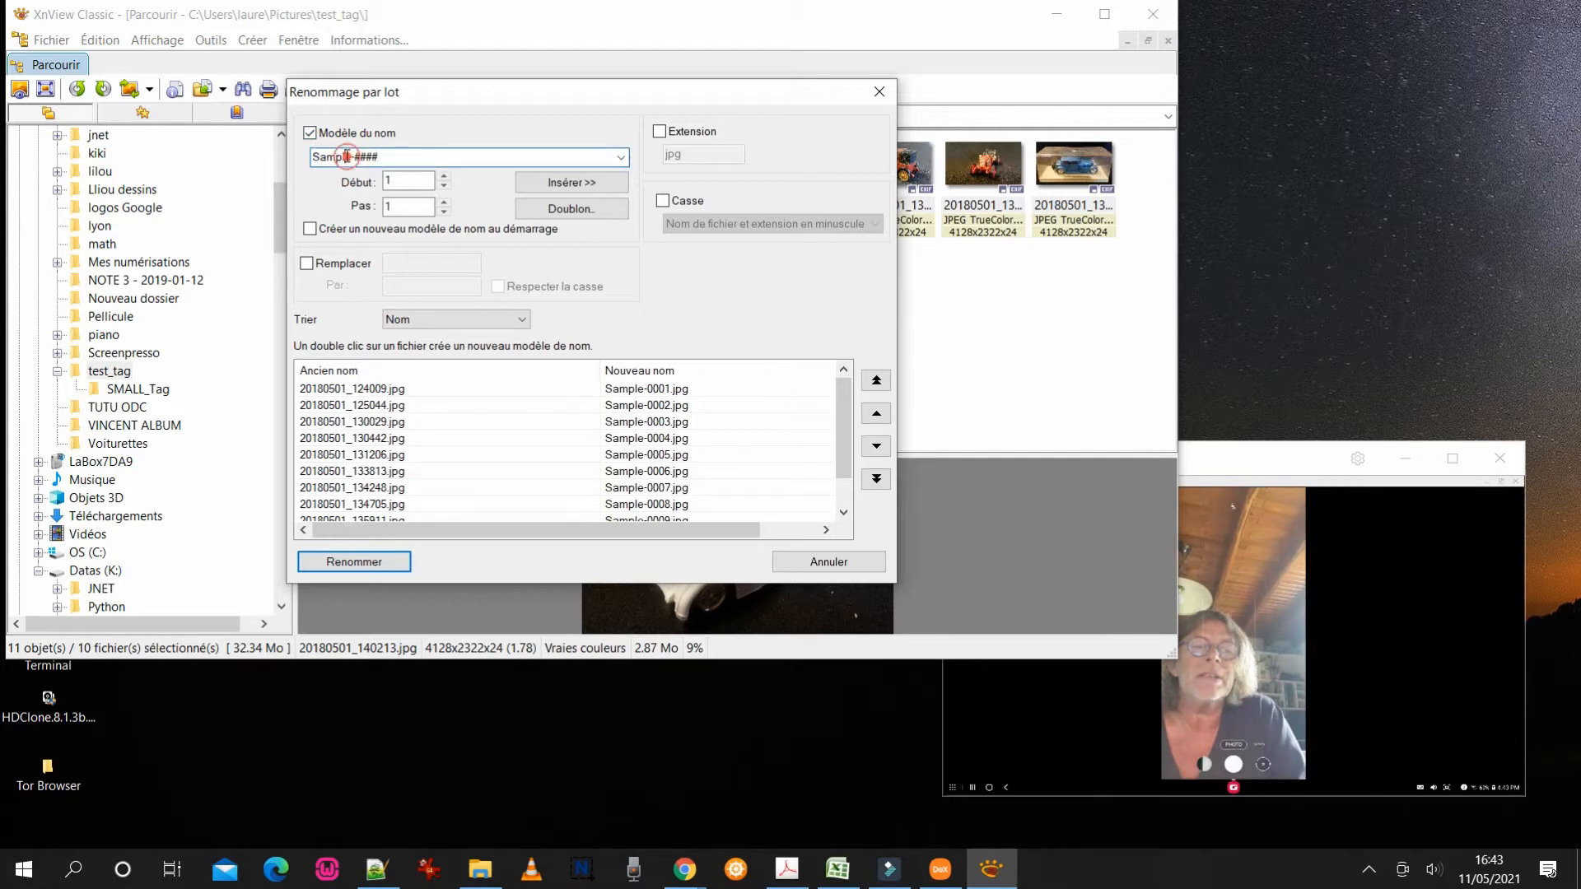
left_click(352, 157)
key("BackSpace")
key("BackSpace")
key("BackSpace")
key("BackSpace")
key("BackSpace")
key("BackSpace")
type("E")
type("XEMPLE")
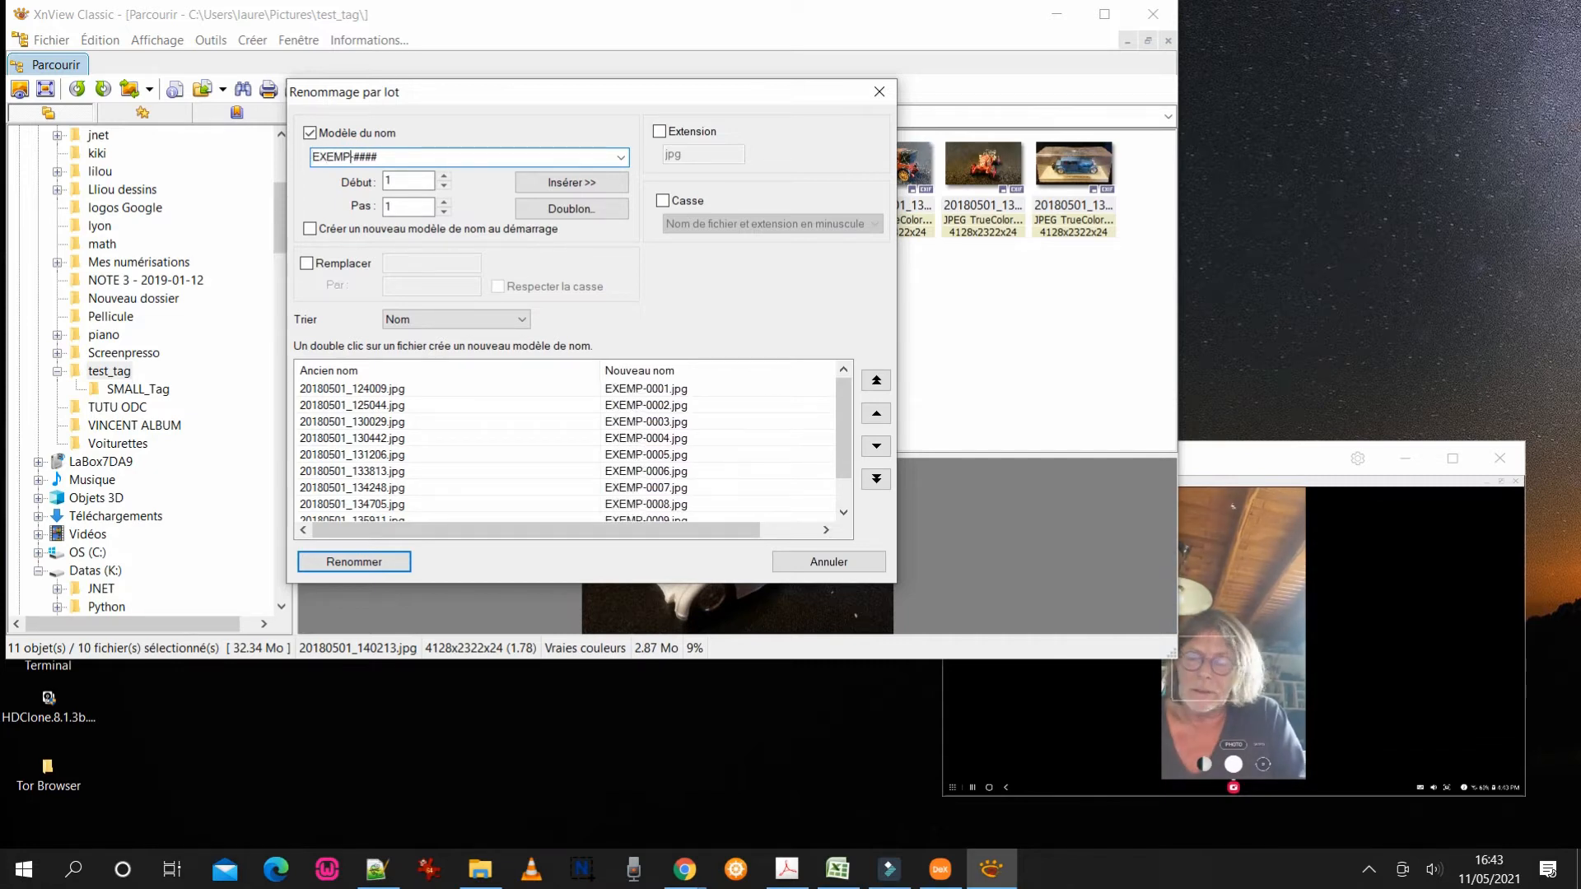
type(" -")
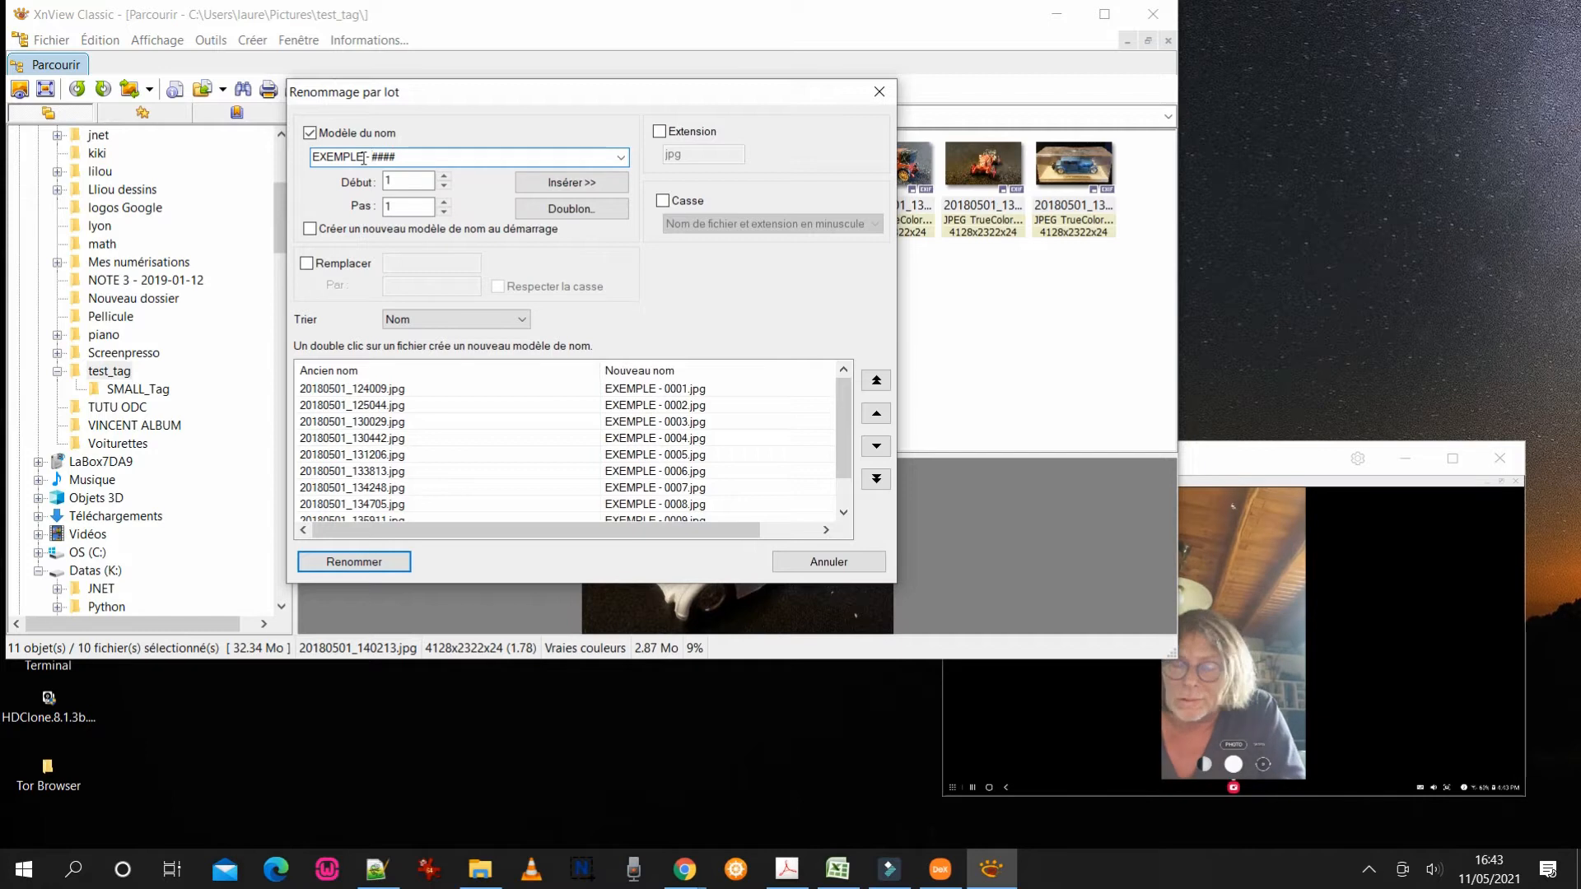
left_click(354, 563)
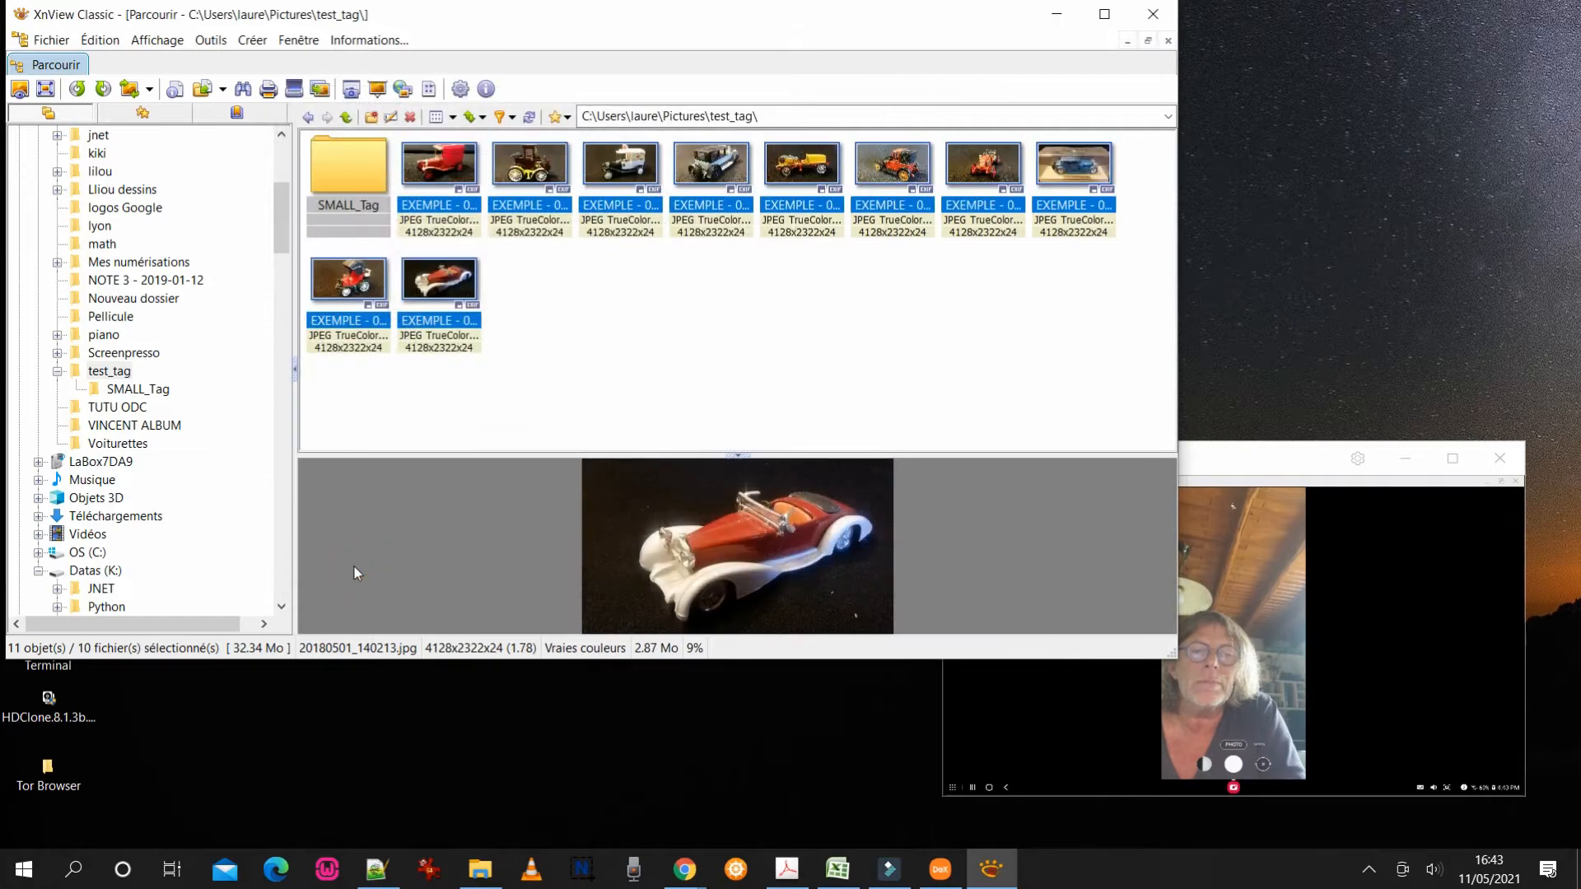
Check the new file names of the test_tag photos in File Explorer
left_click(609, 311)
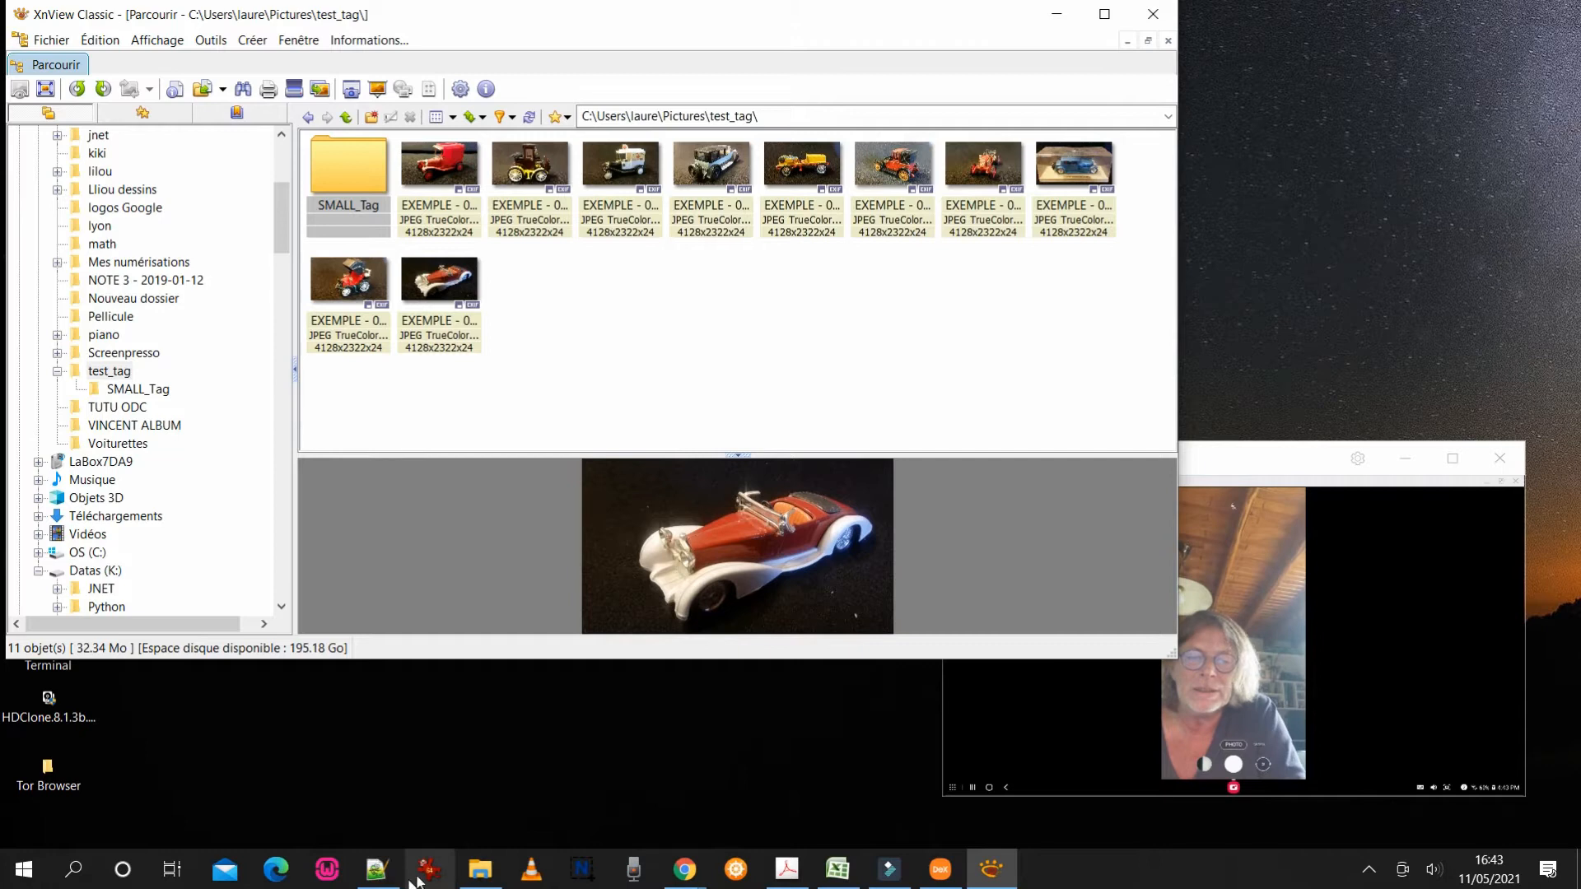
left_click(489, 879)
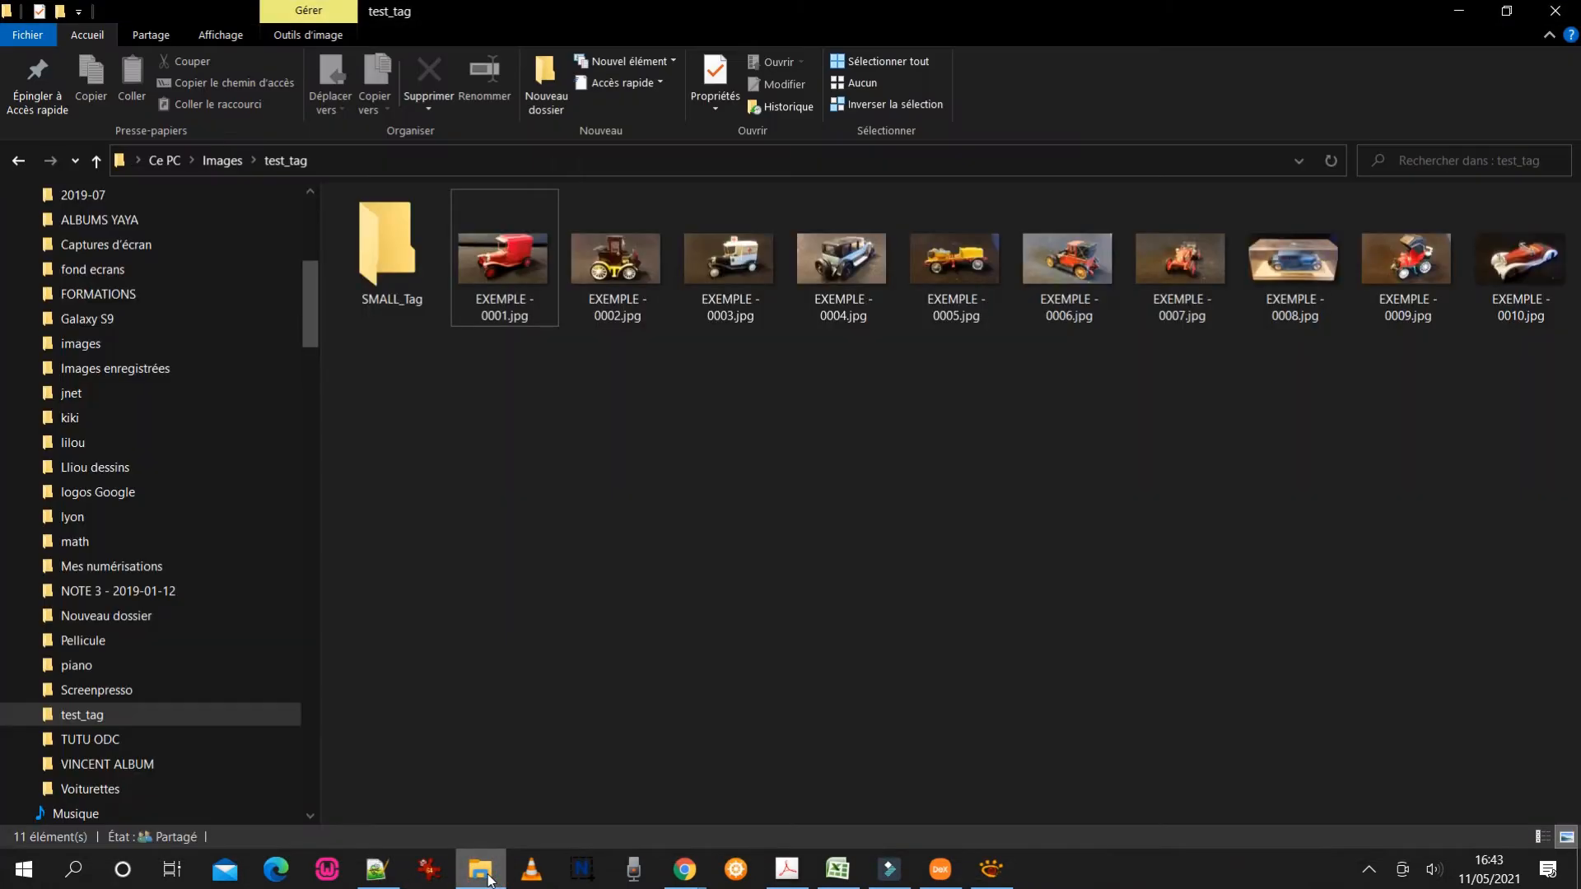
left_click(569, 425)
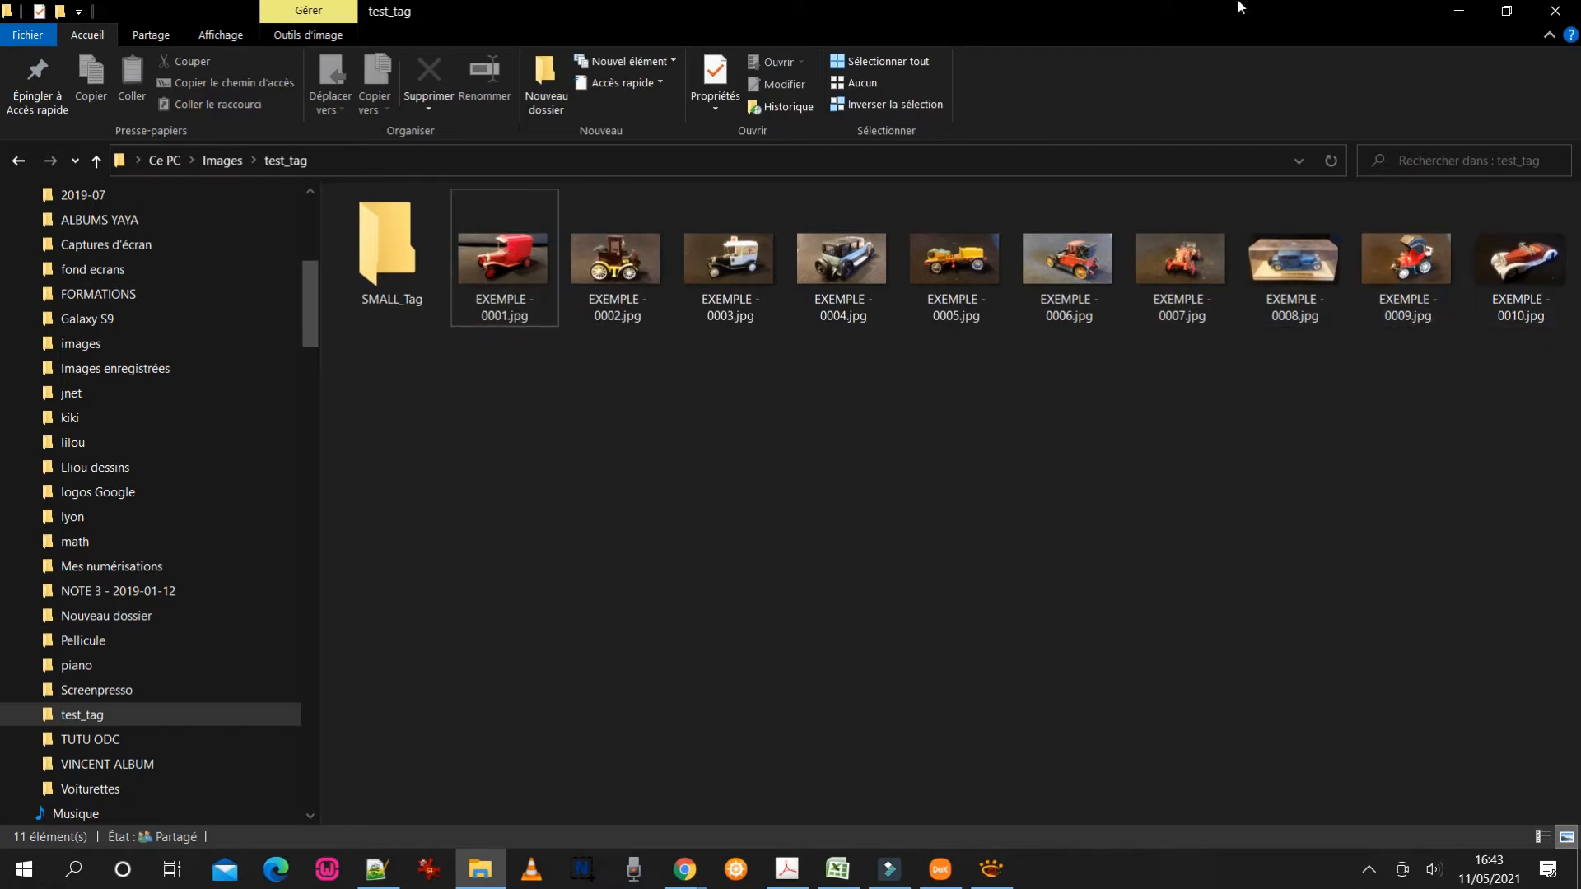
left_click(1464, 9)
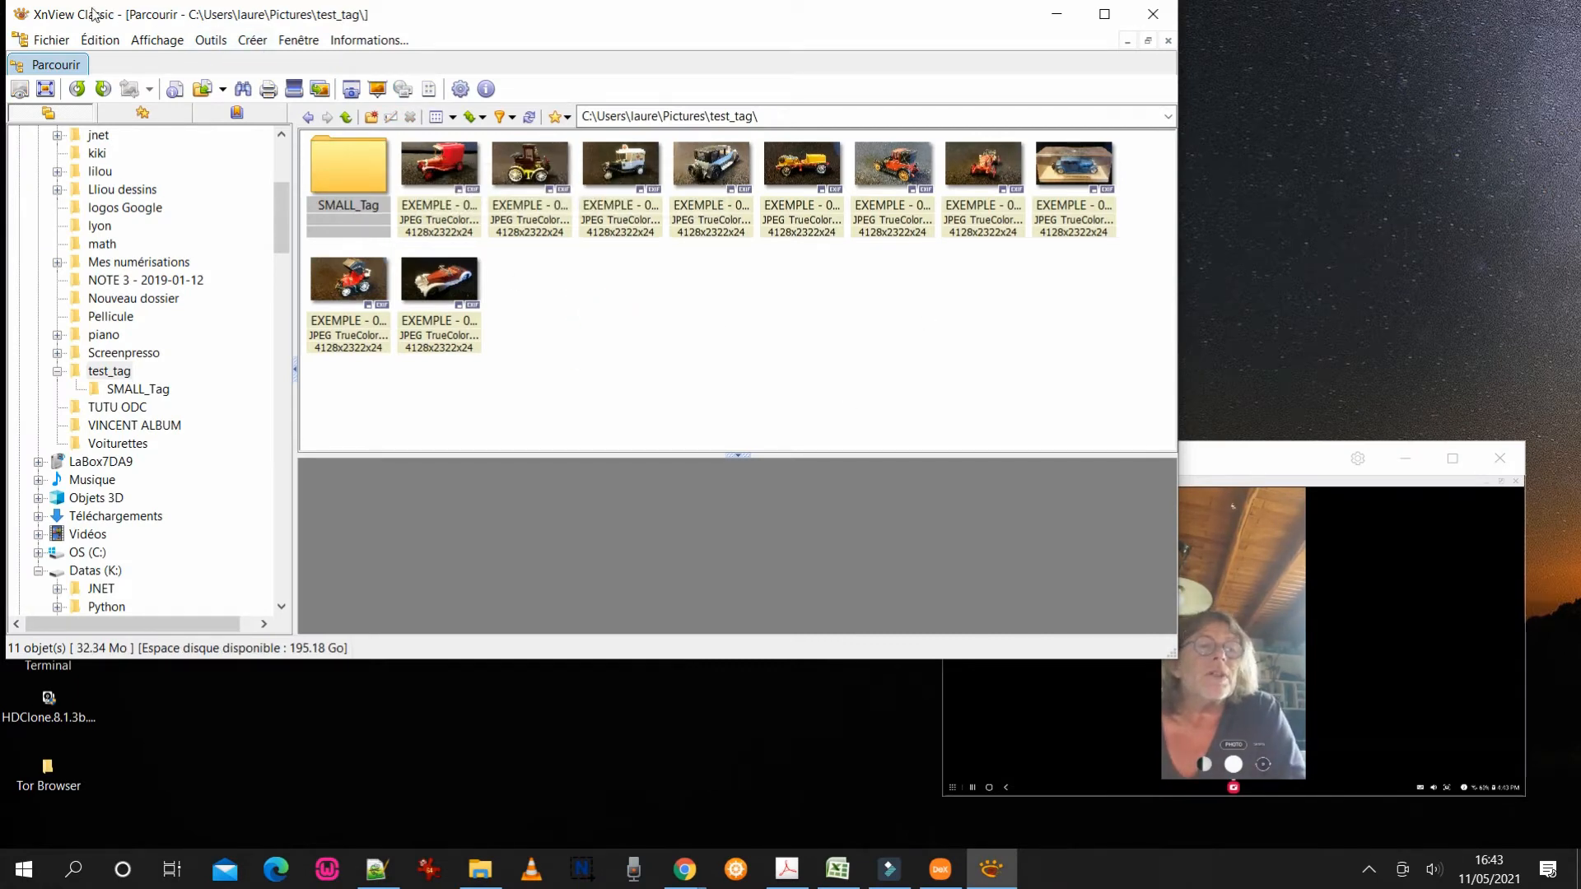
Start a sequence conversion and set its source to the numbered images in Images\test_tag by choosing EXEMPLE - 0001.jpg
left_click(262, 41)
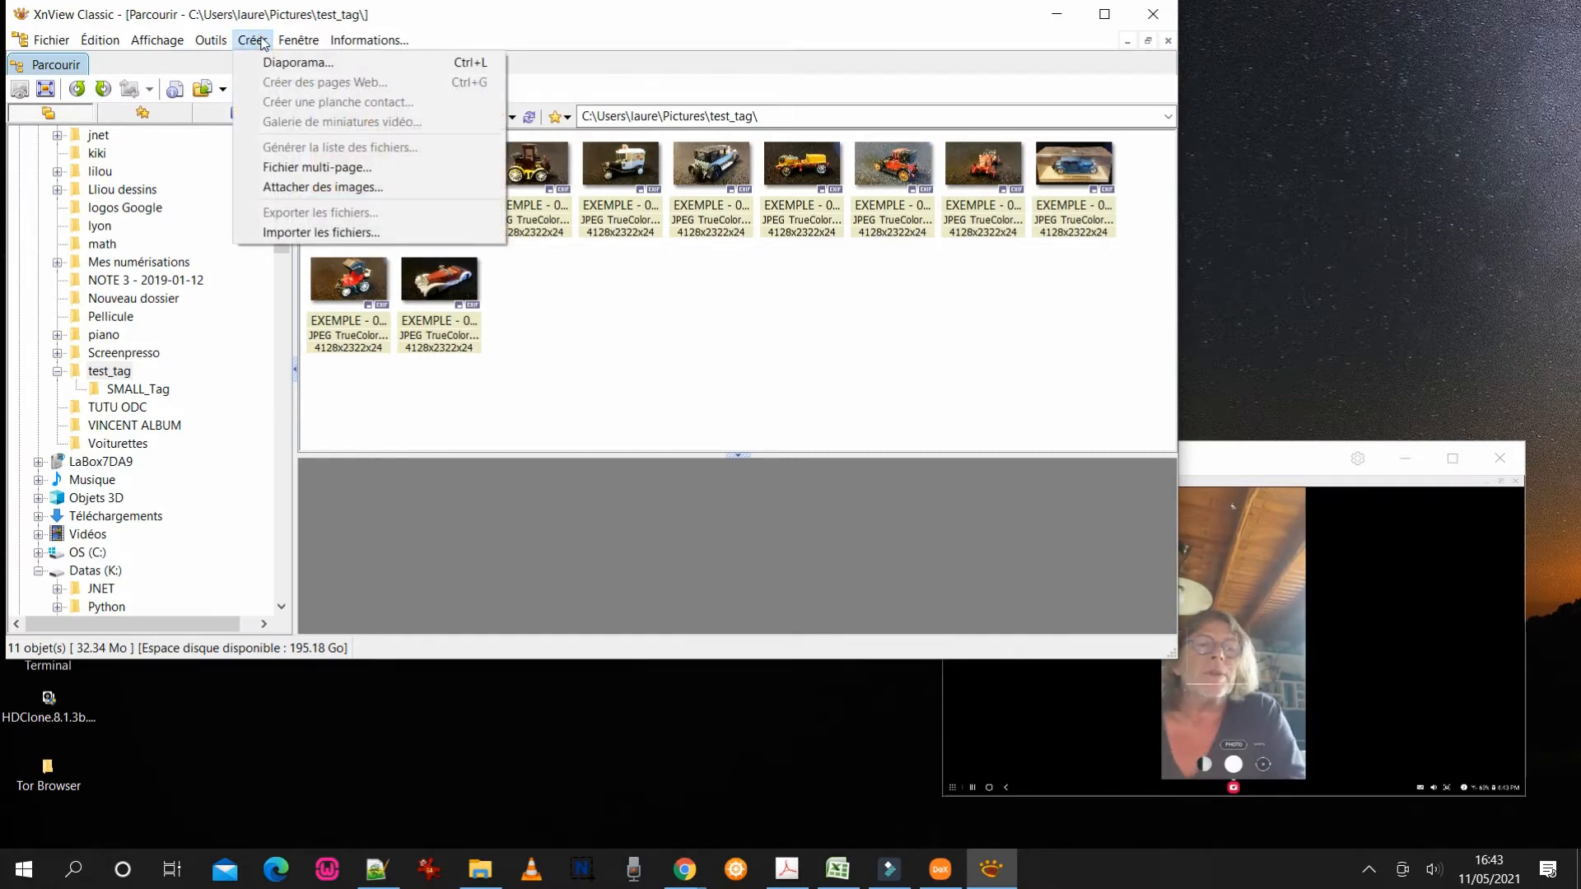
mouse_move(200, 44)
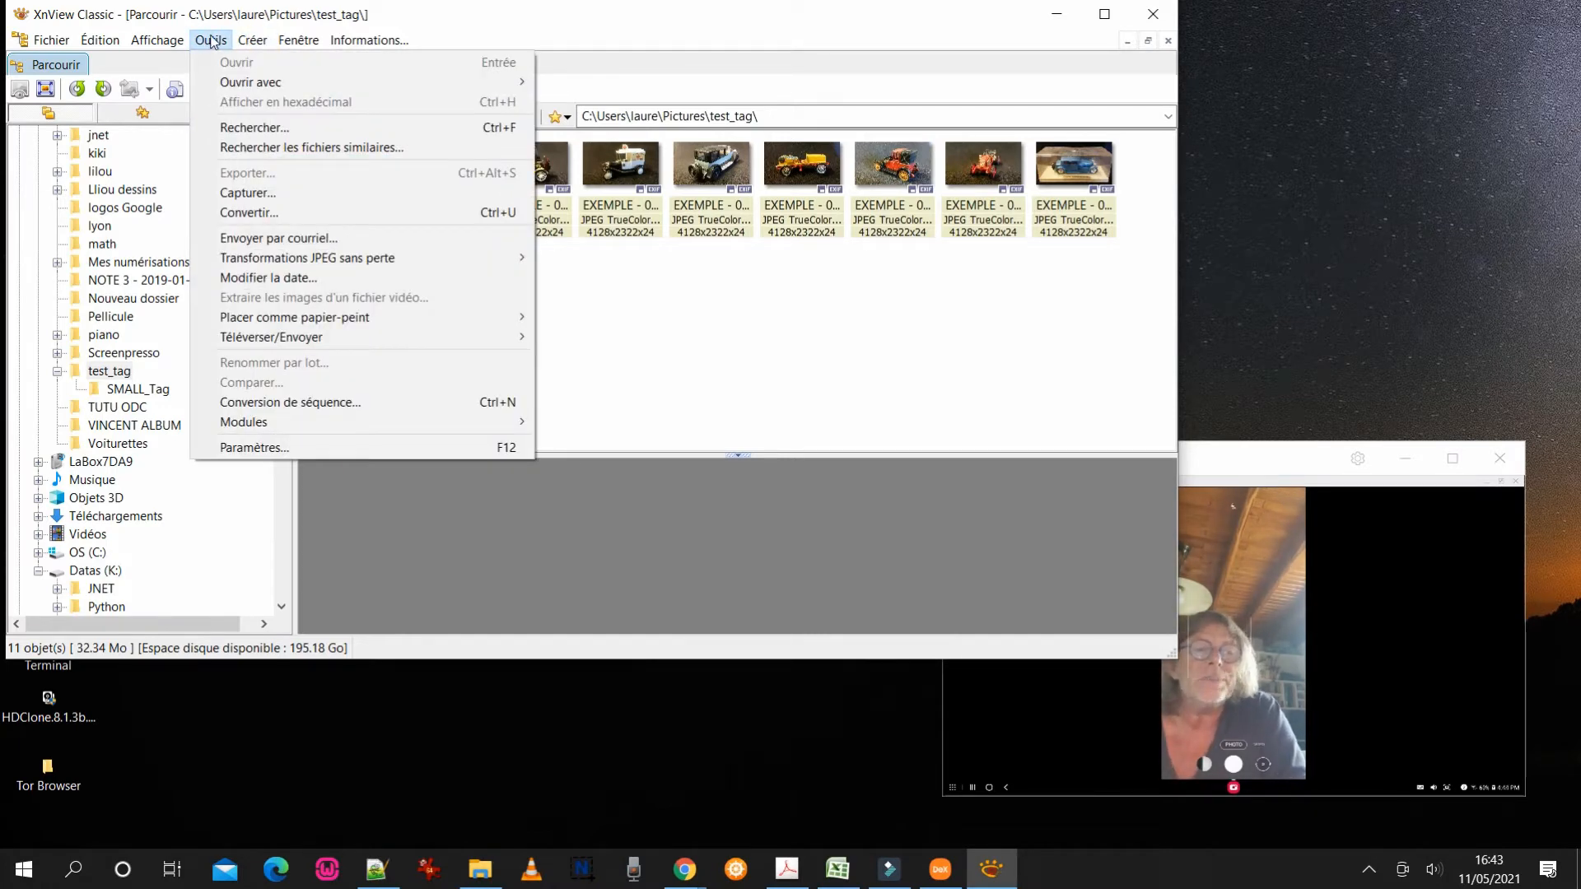
left_click(229, 404)
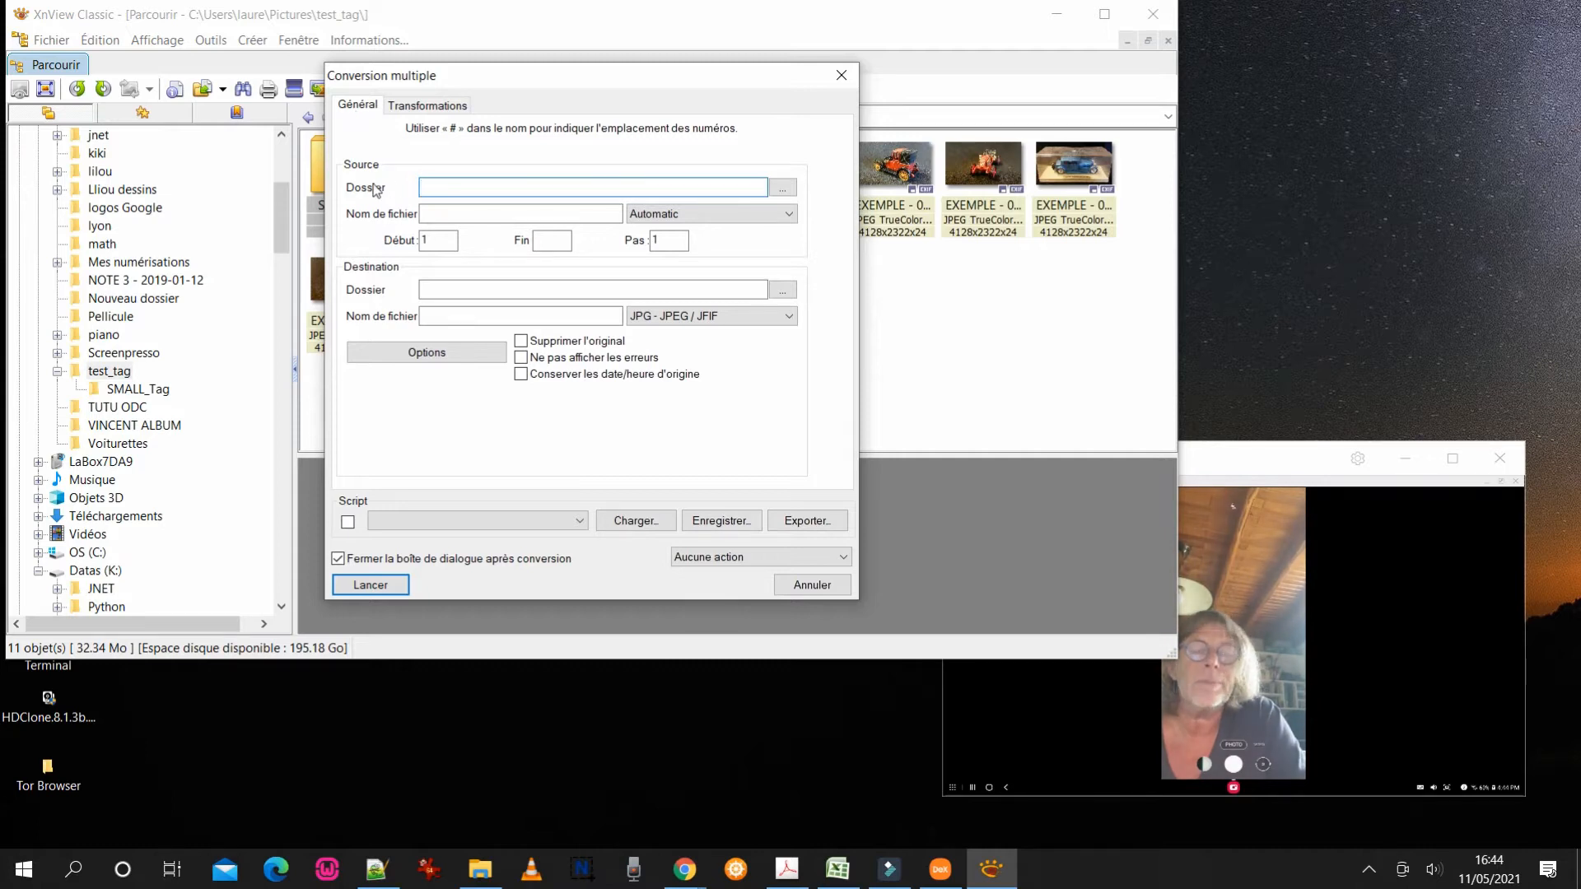
left_click(781, 190)
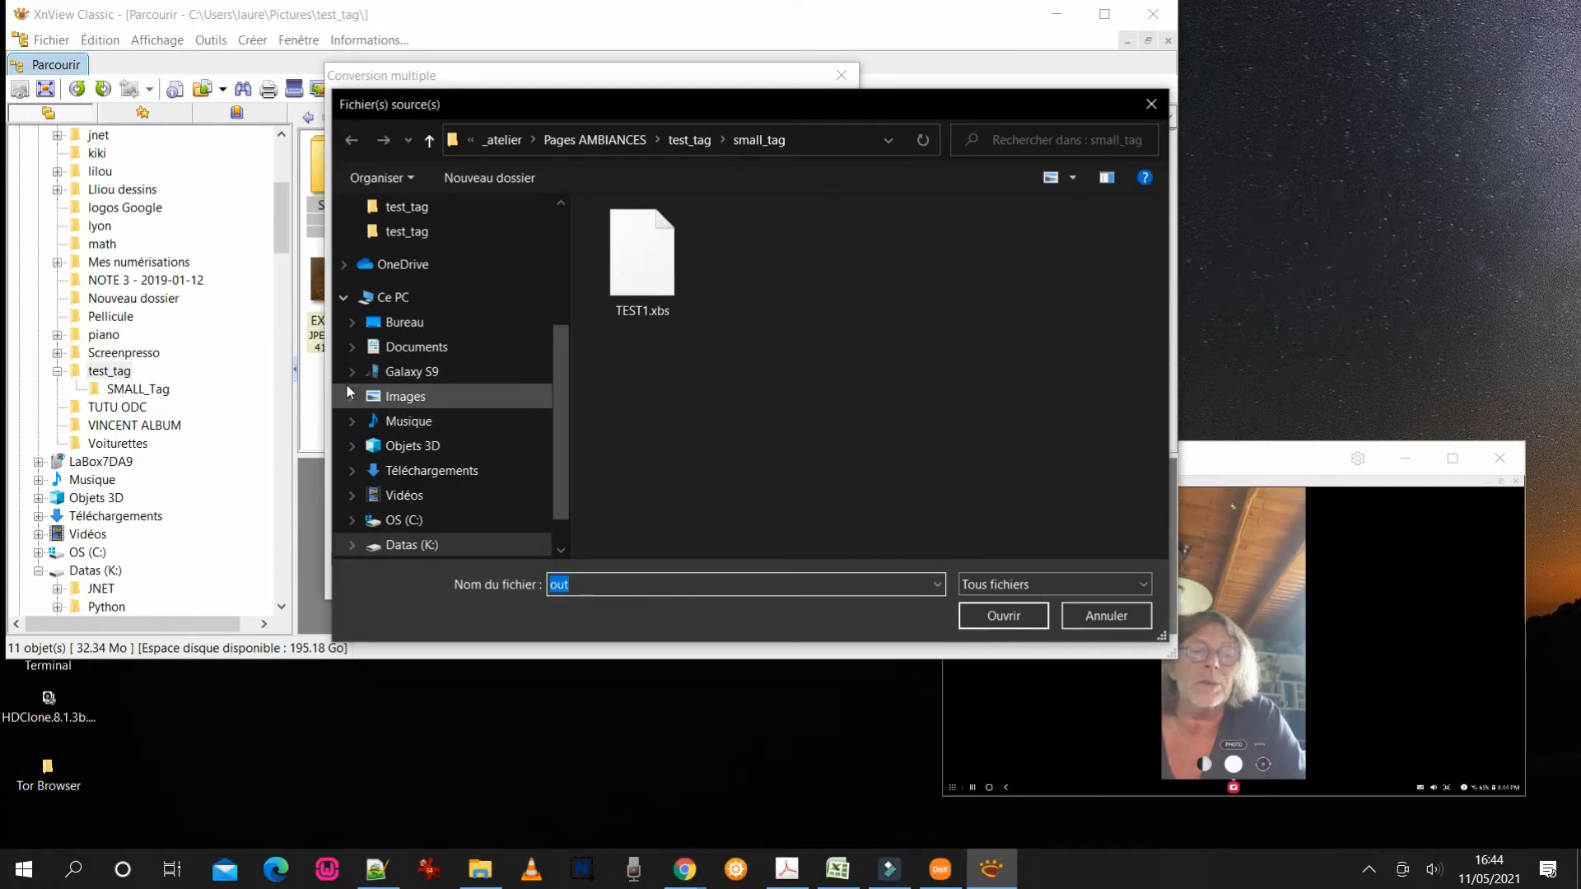
left_click(353, 396)
scroll(421, 392, "down", 3)
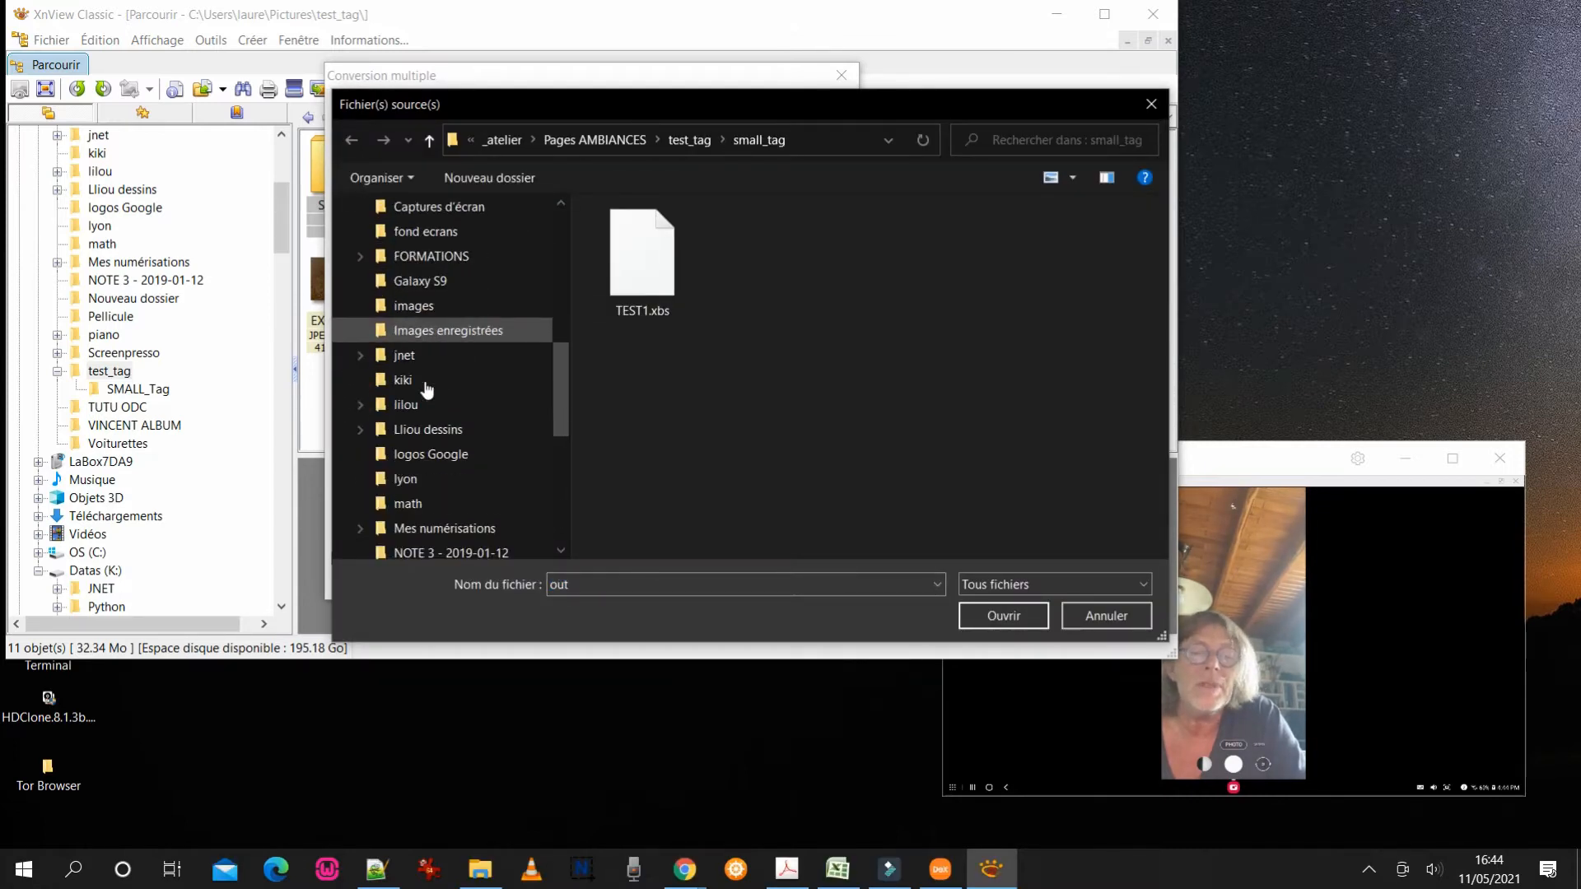
scroll(427, 390, "down", 1)
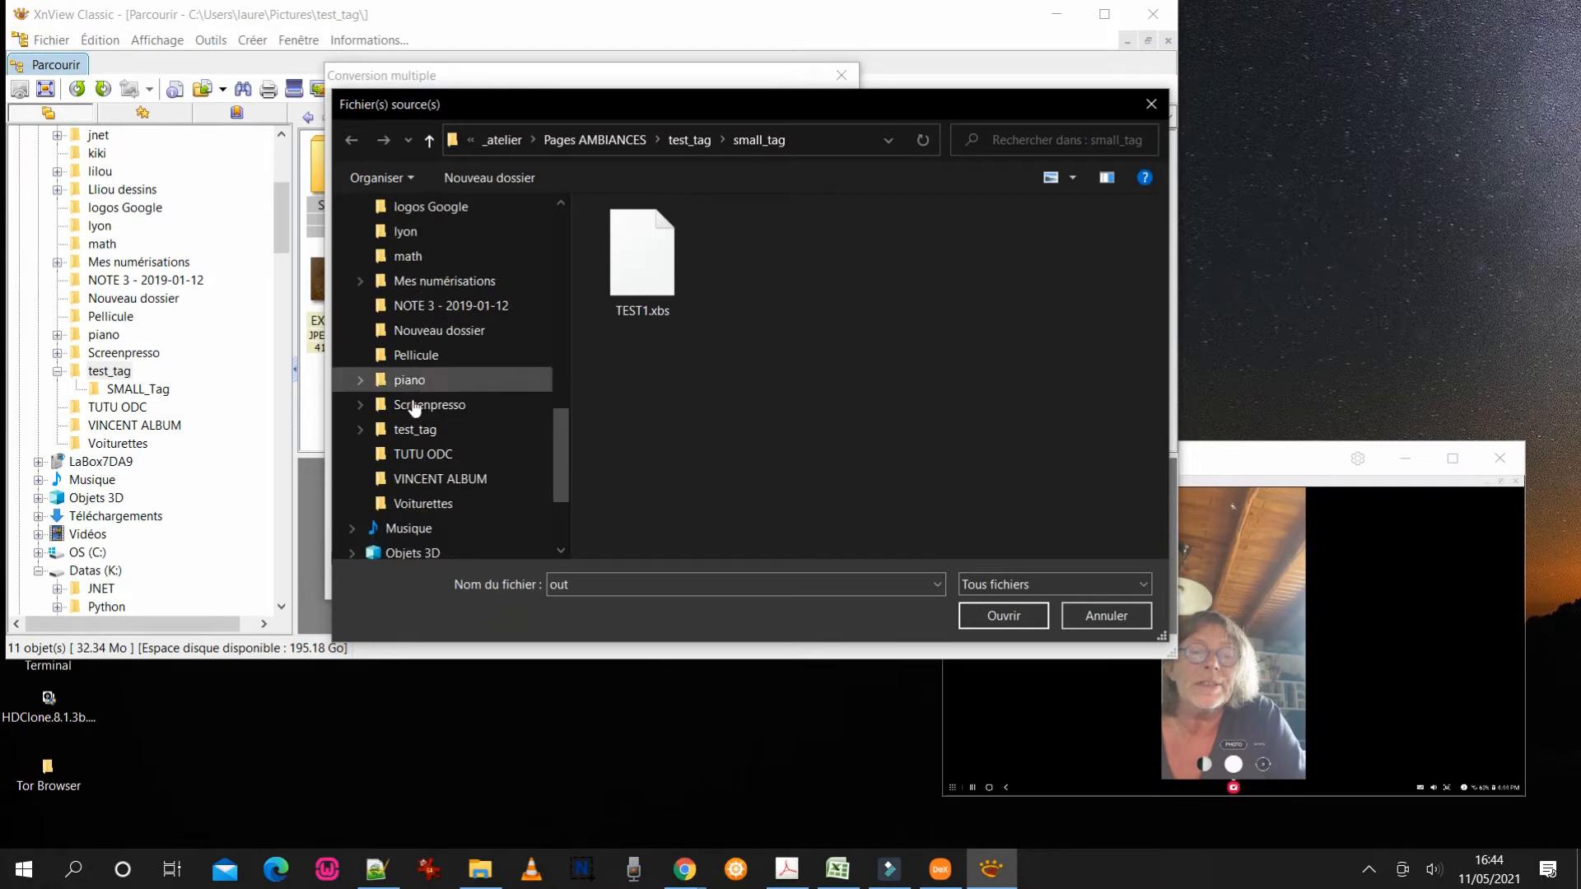
left_click(414, 429)
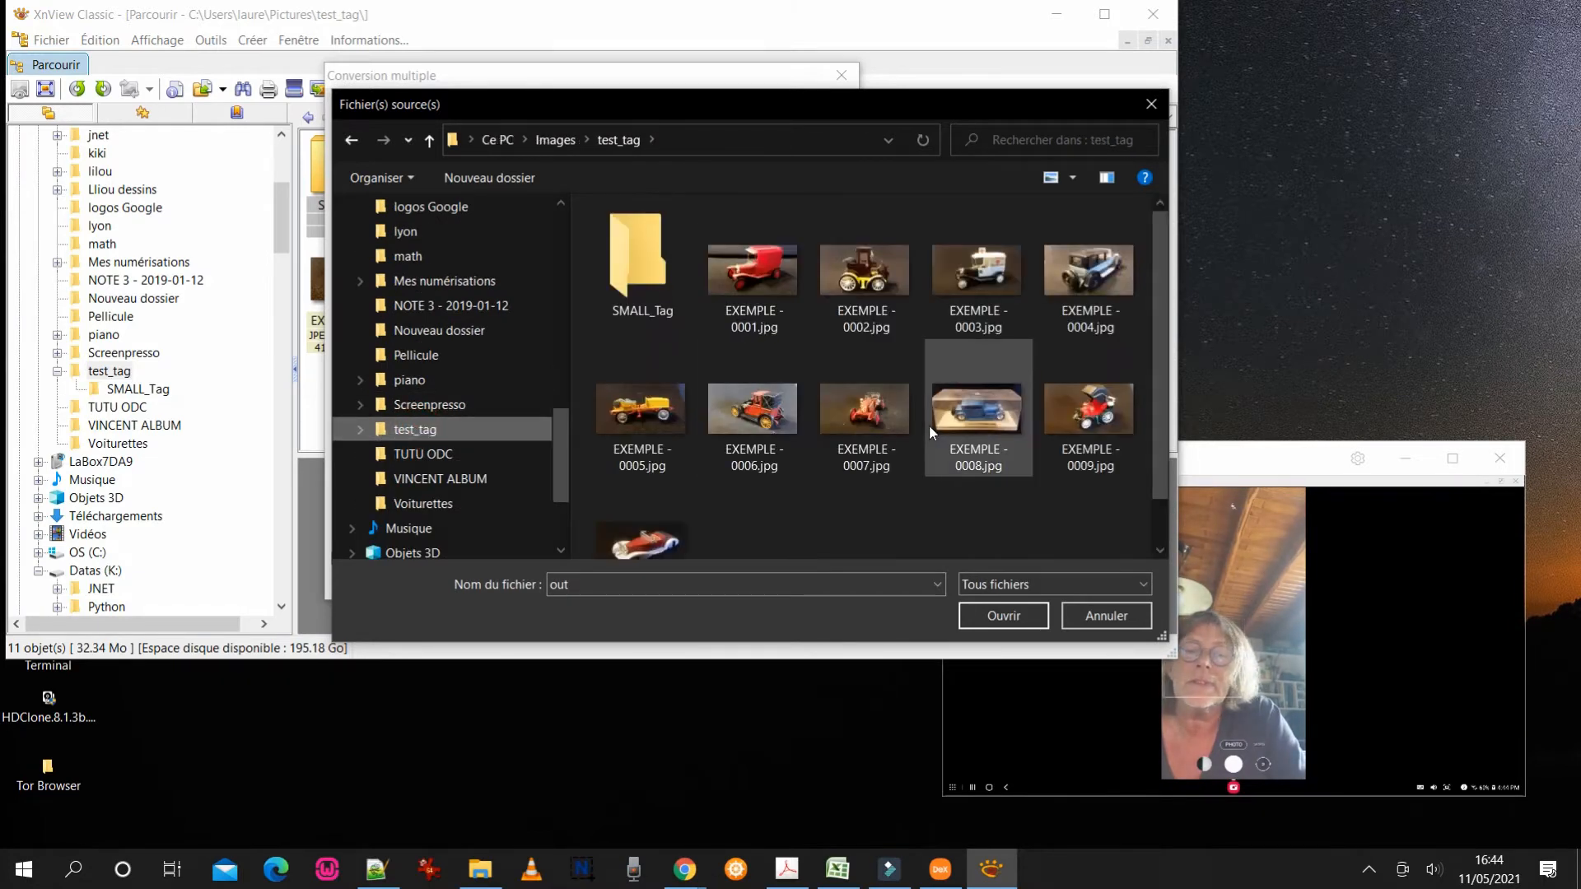
left_click(756, 276)
left_click(995, 616)
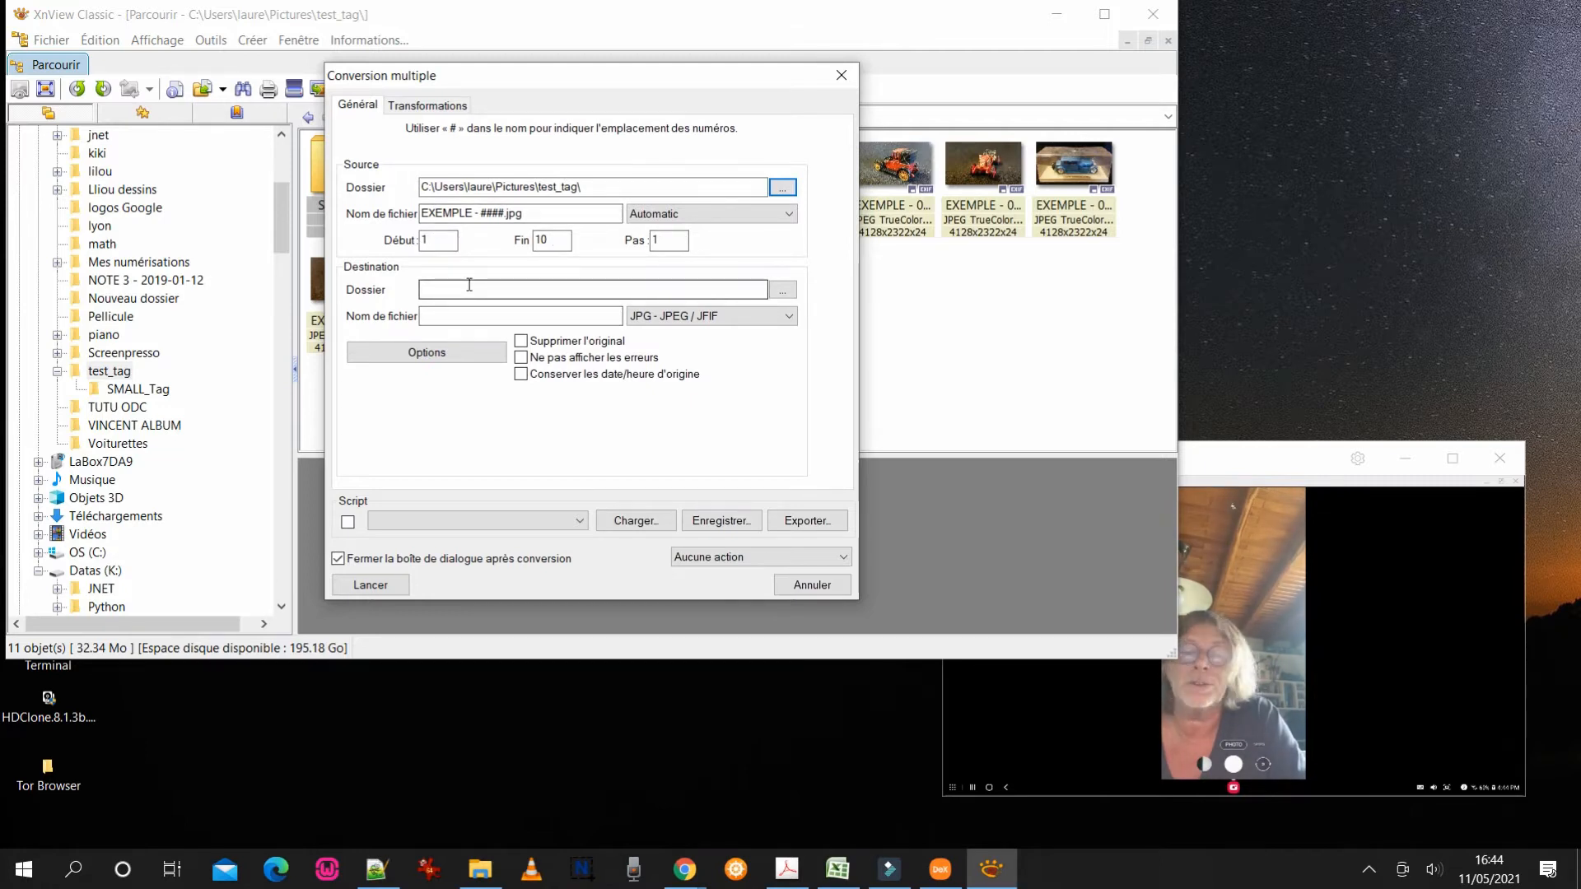
Set the conversion's destination to the SMALL_Tag folder inside test_tag, keeping the EXEMPLE - ####.jpg file name
left_click(783, 292)
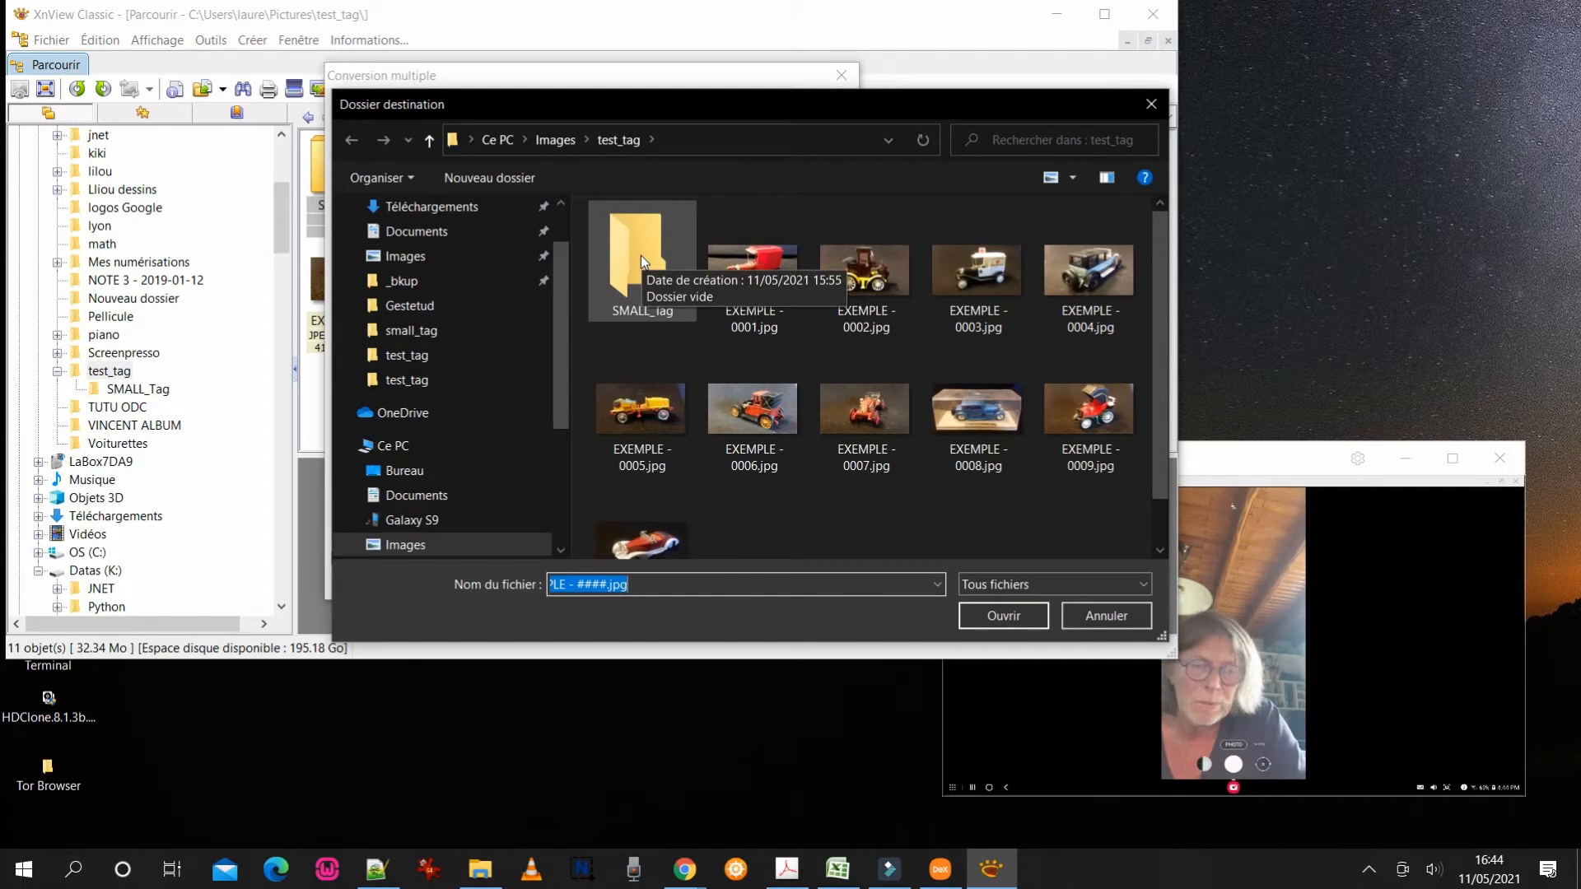
double_click(641, 255)
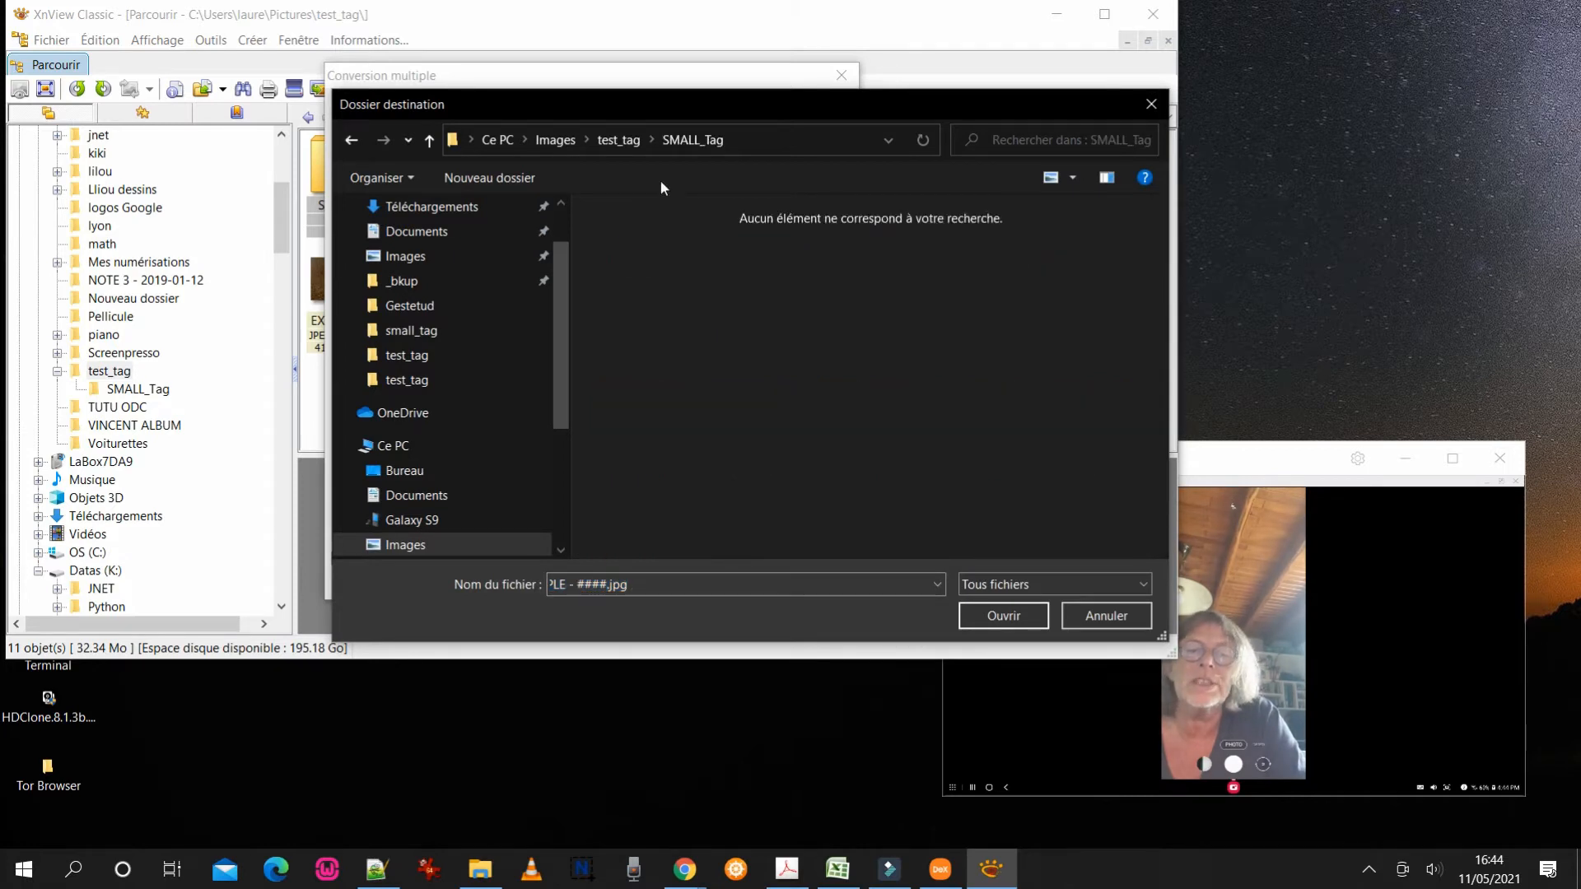
left_click(1003, 616)
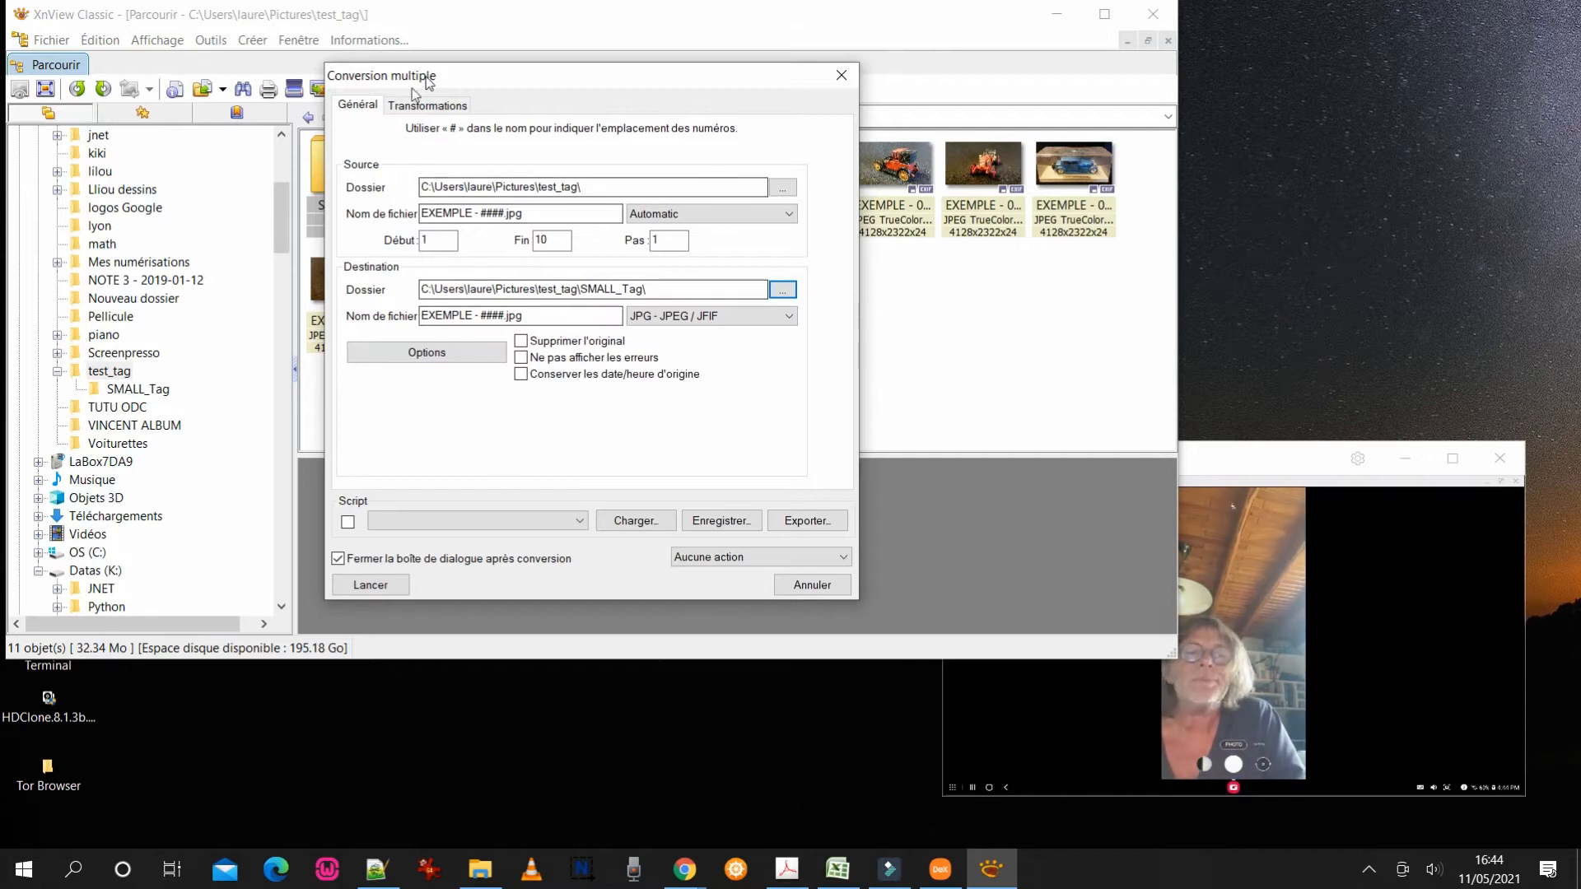
Add an "Ajouter un texte" transformation that writes the <Filename> variable on each image
left_click(430, 106)
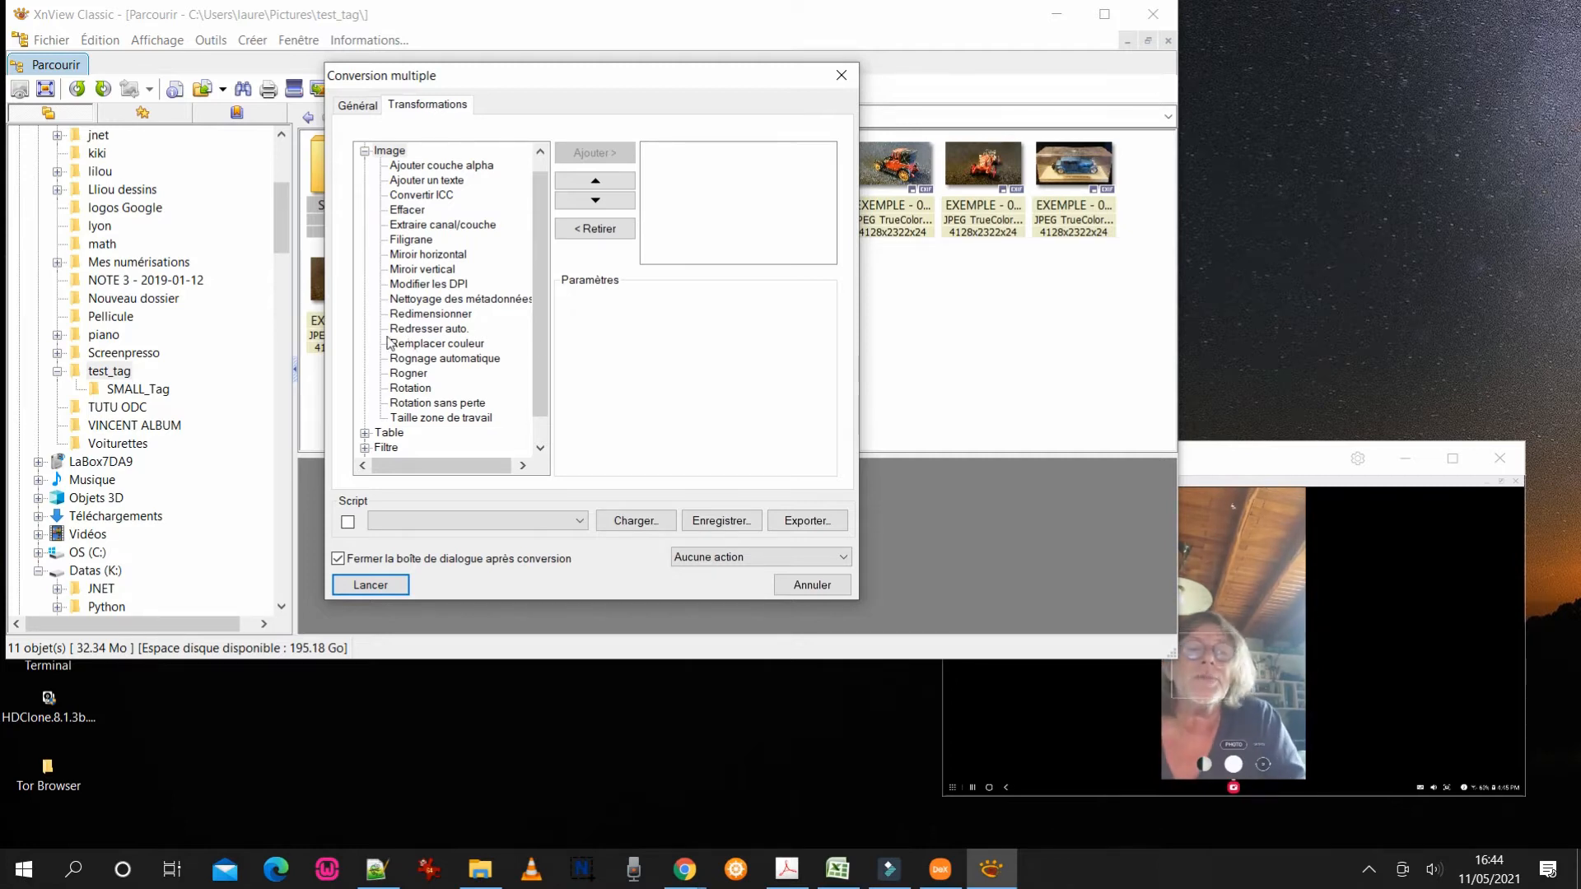
left_click(410, 183)
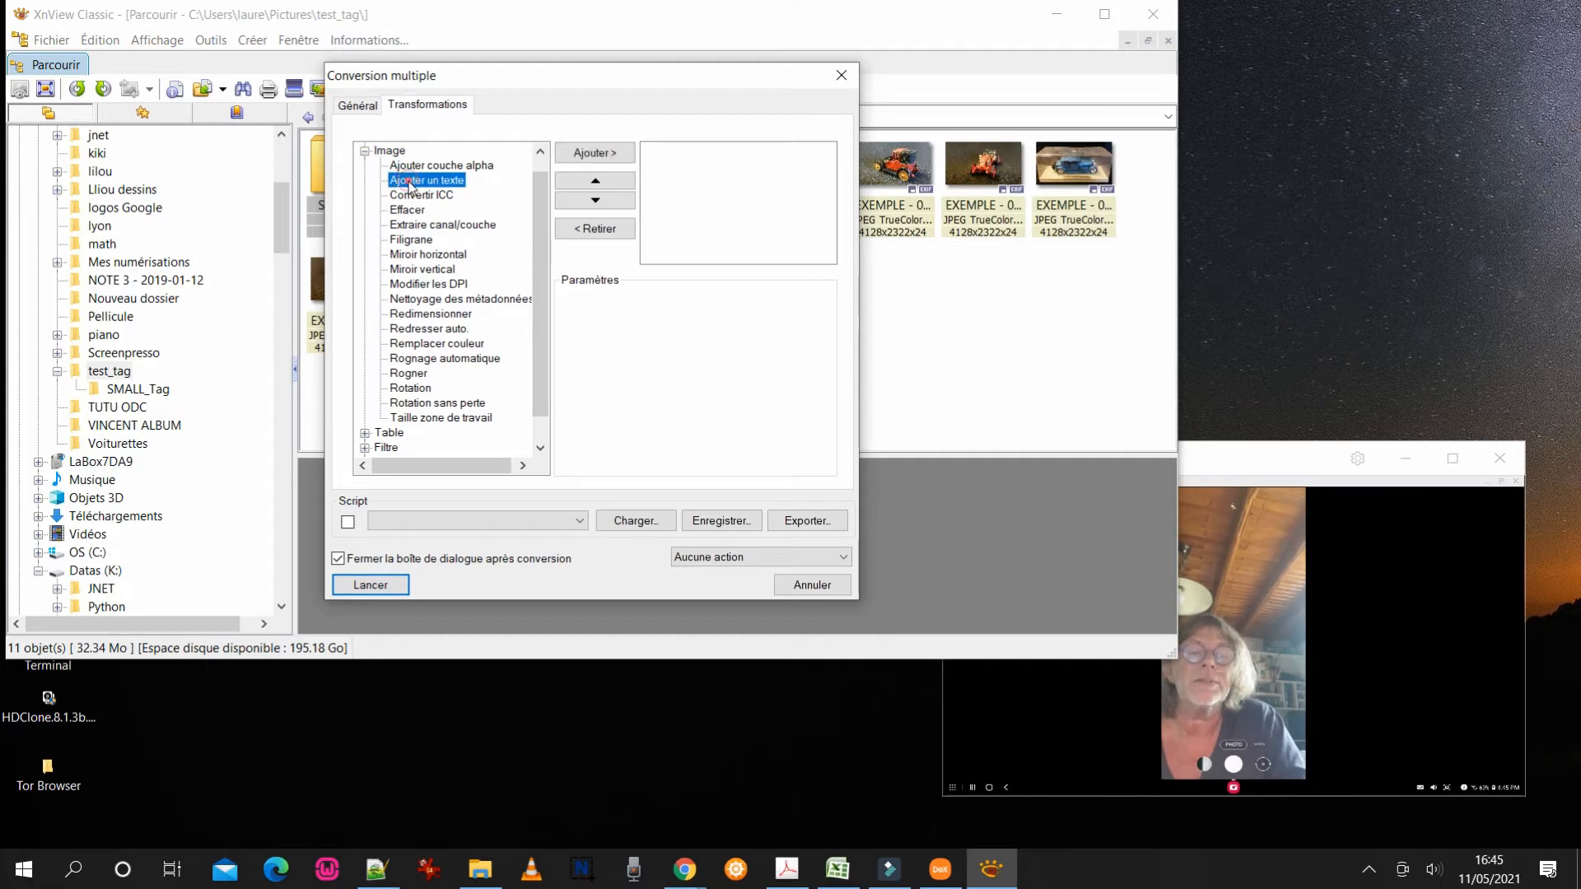
double_click(410, 183)
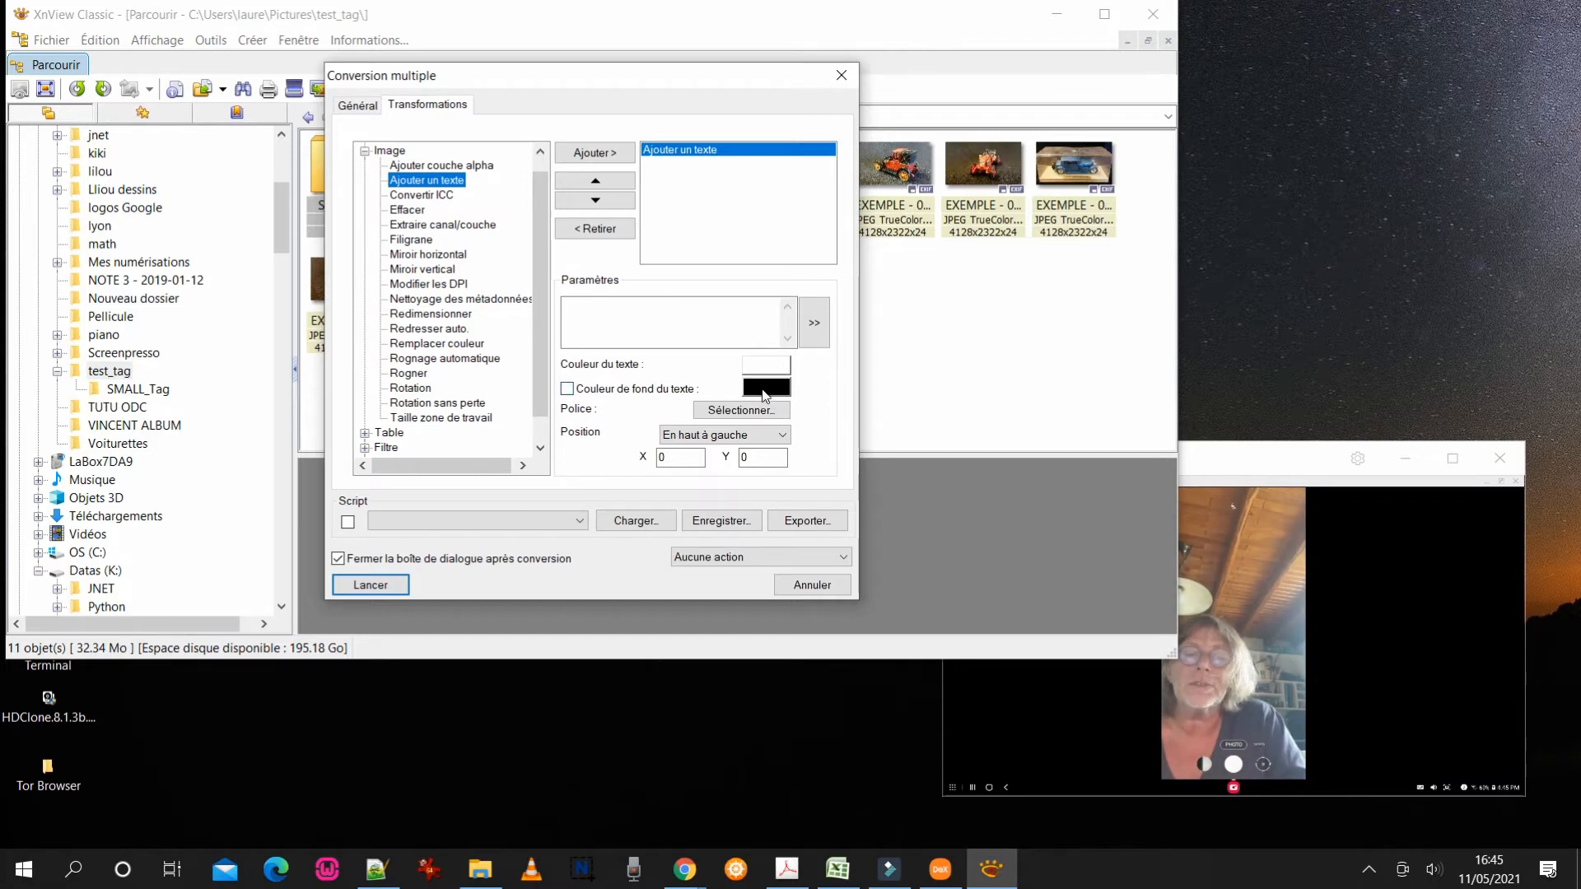
left_click(627, 310)
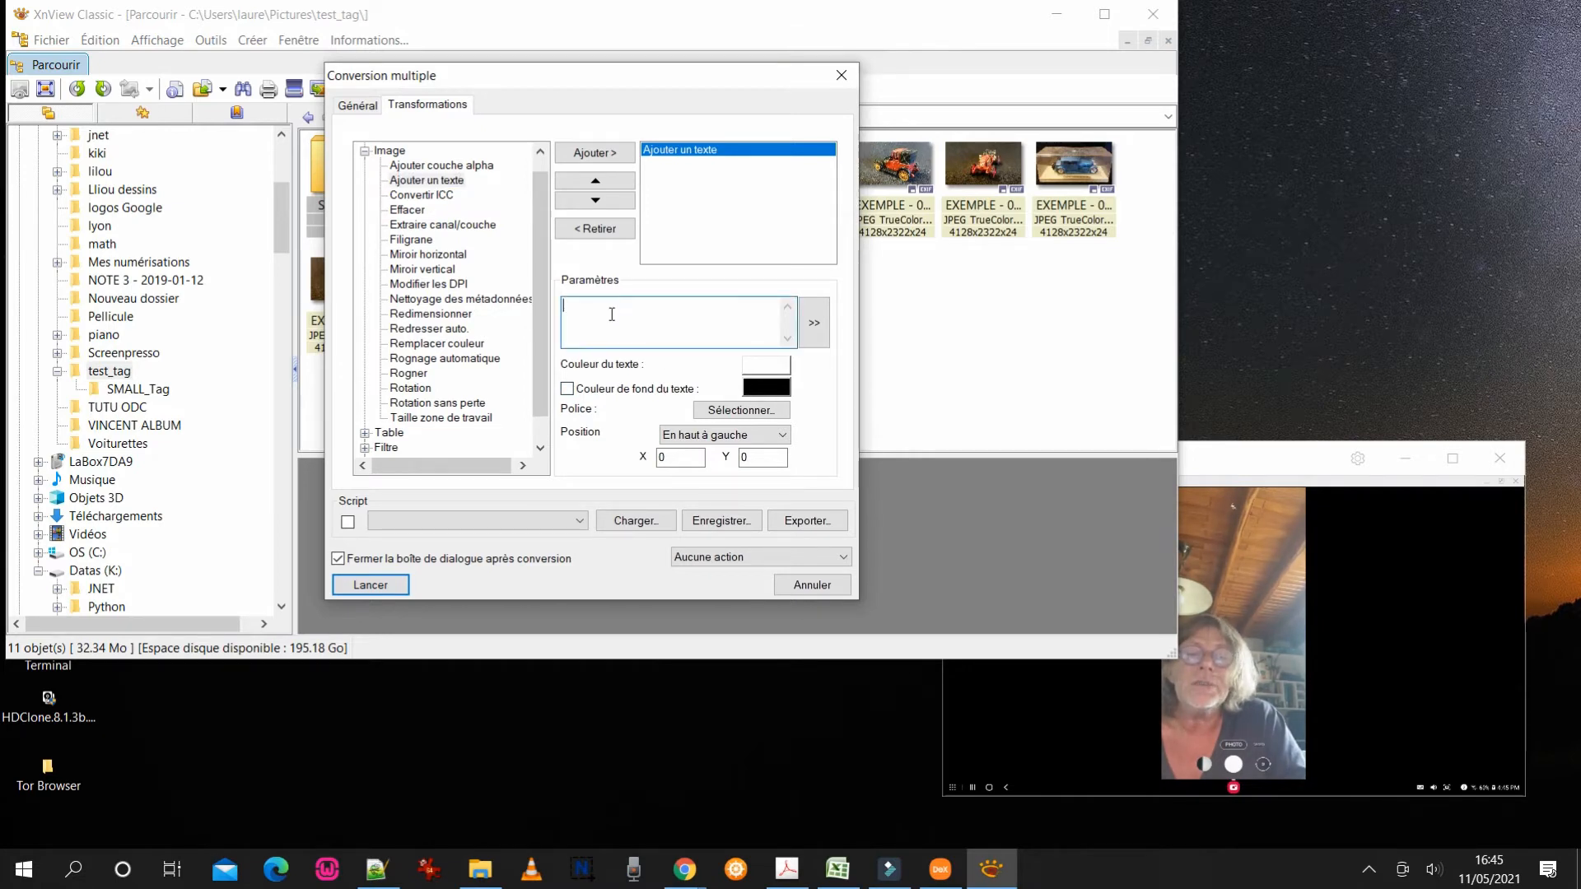
left_click(816, 323)
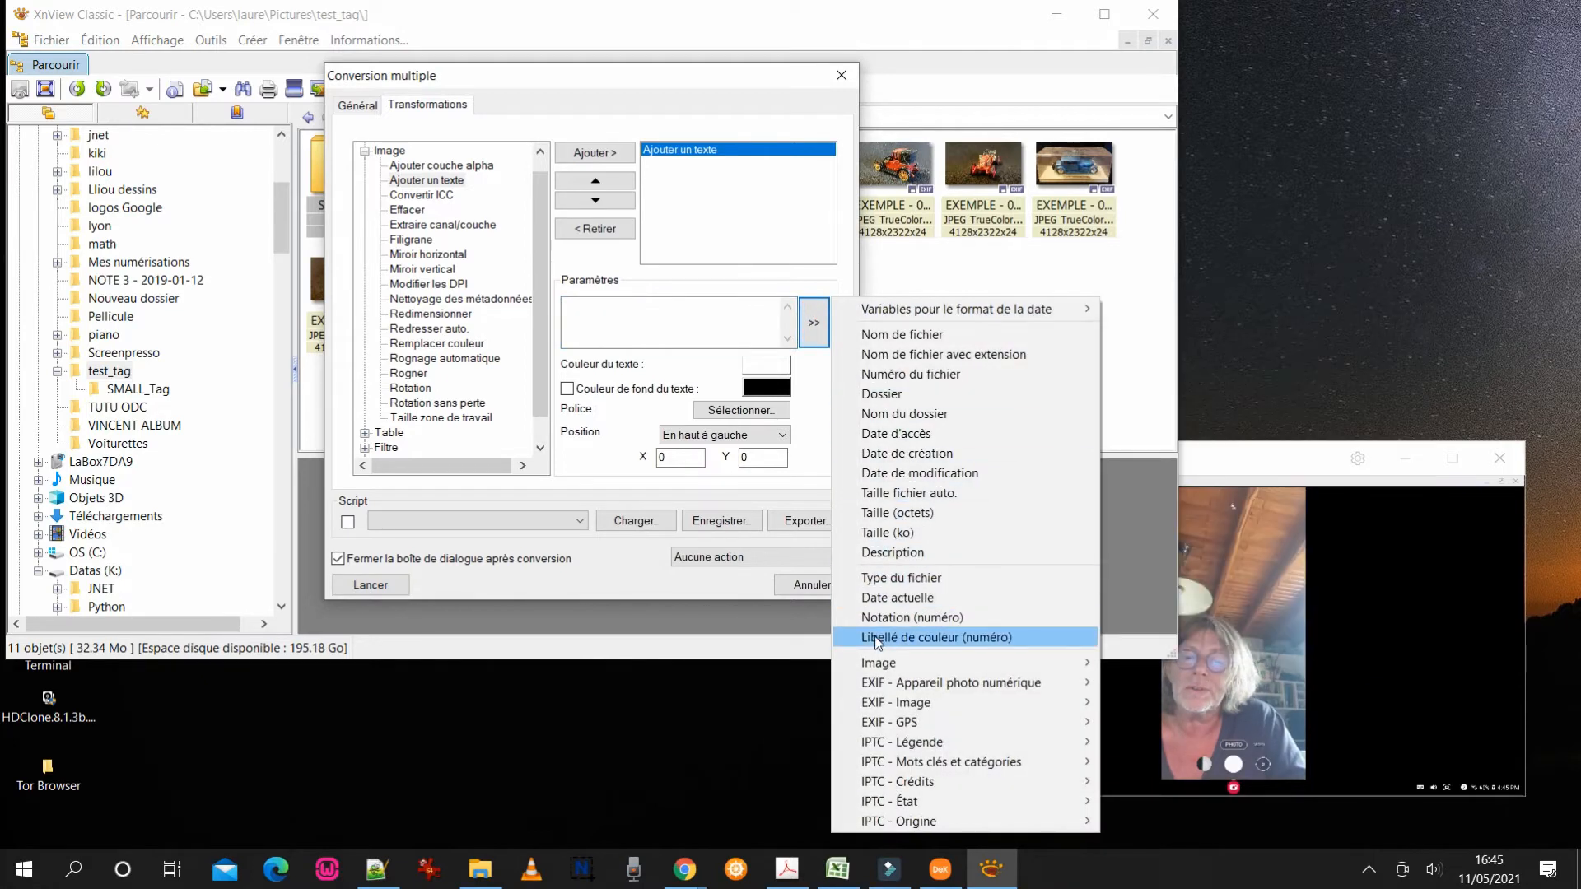
left_click(890, 336)
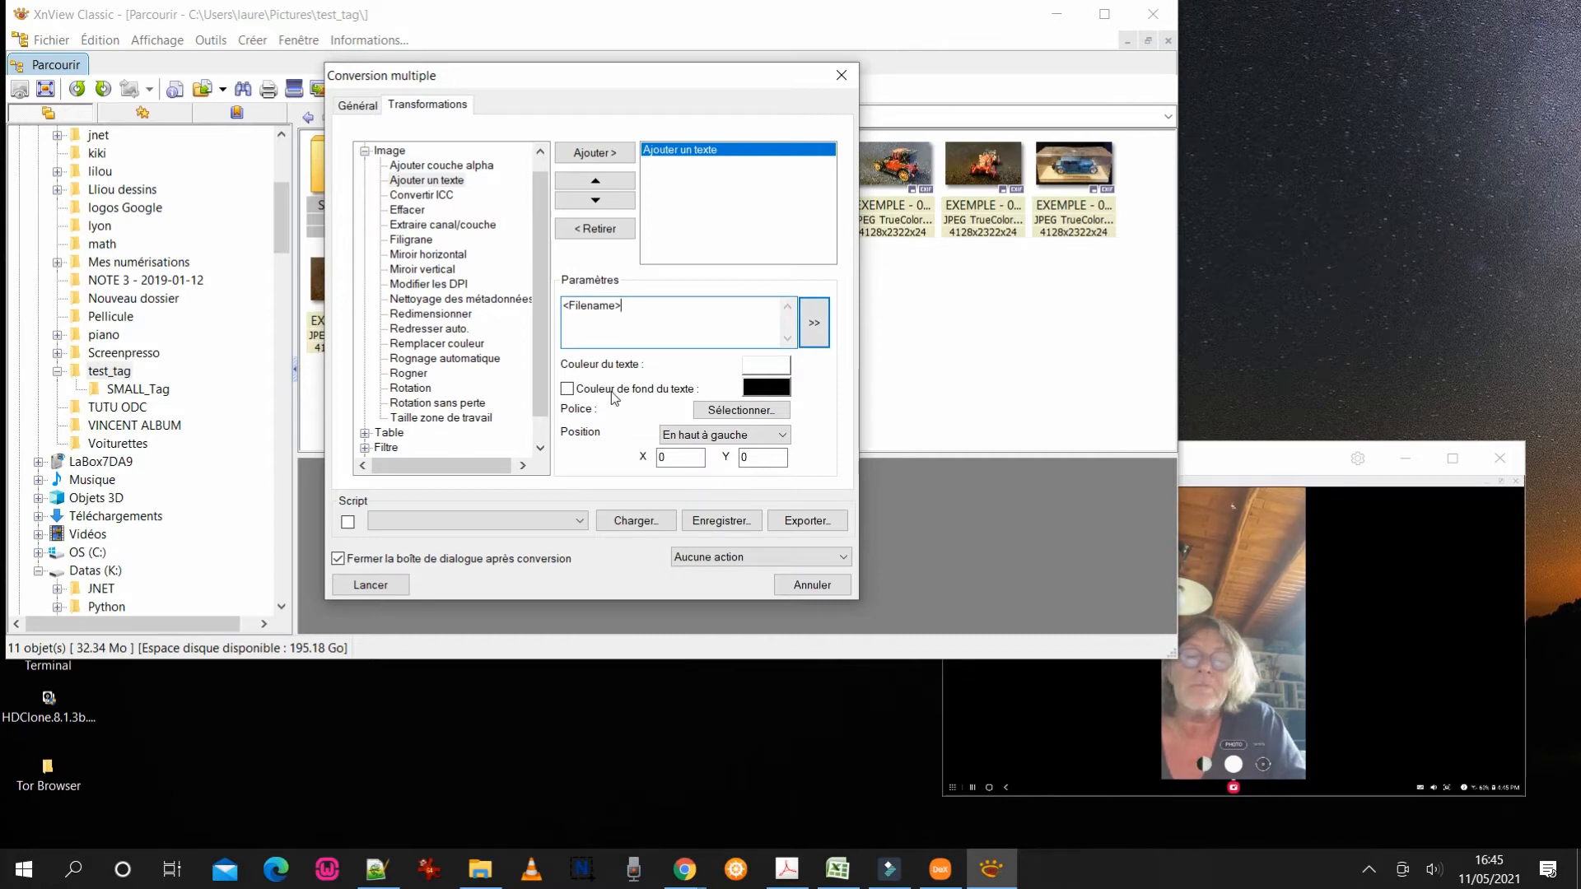
Set the text's font to Cubase, style Gras, size 12
left_click(747, 412)
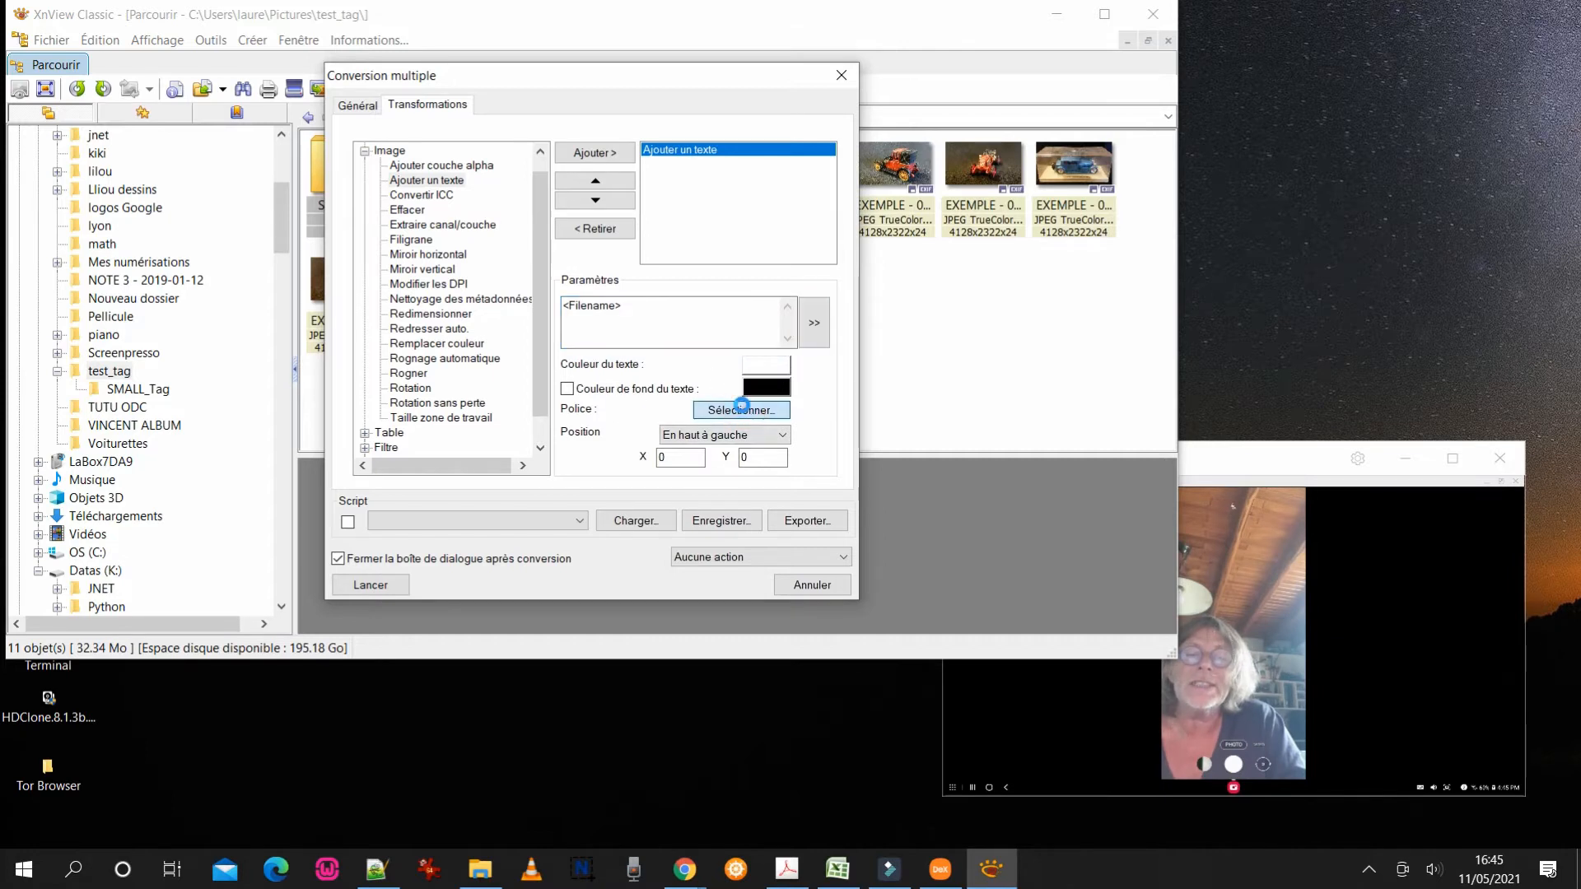
scroll(391, 338, "down", 4)
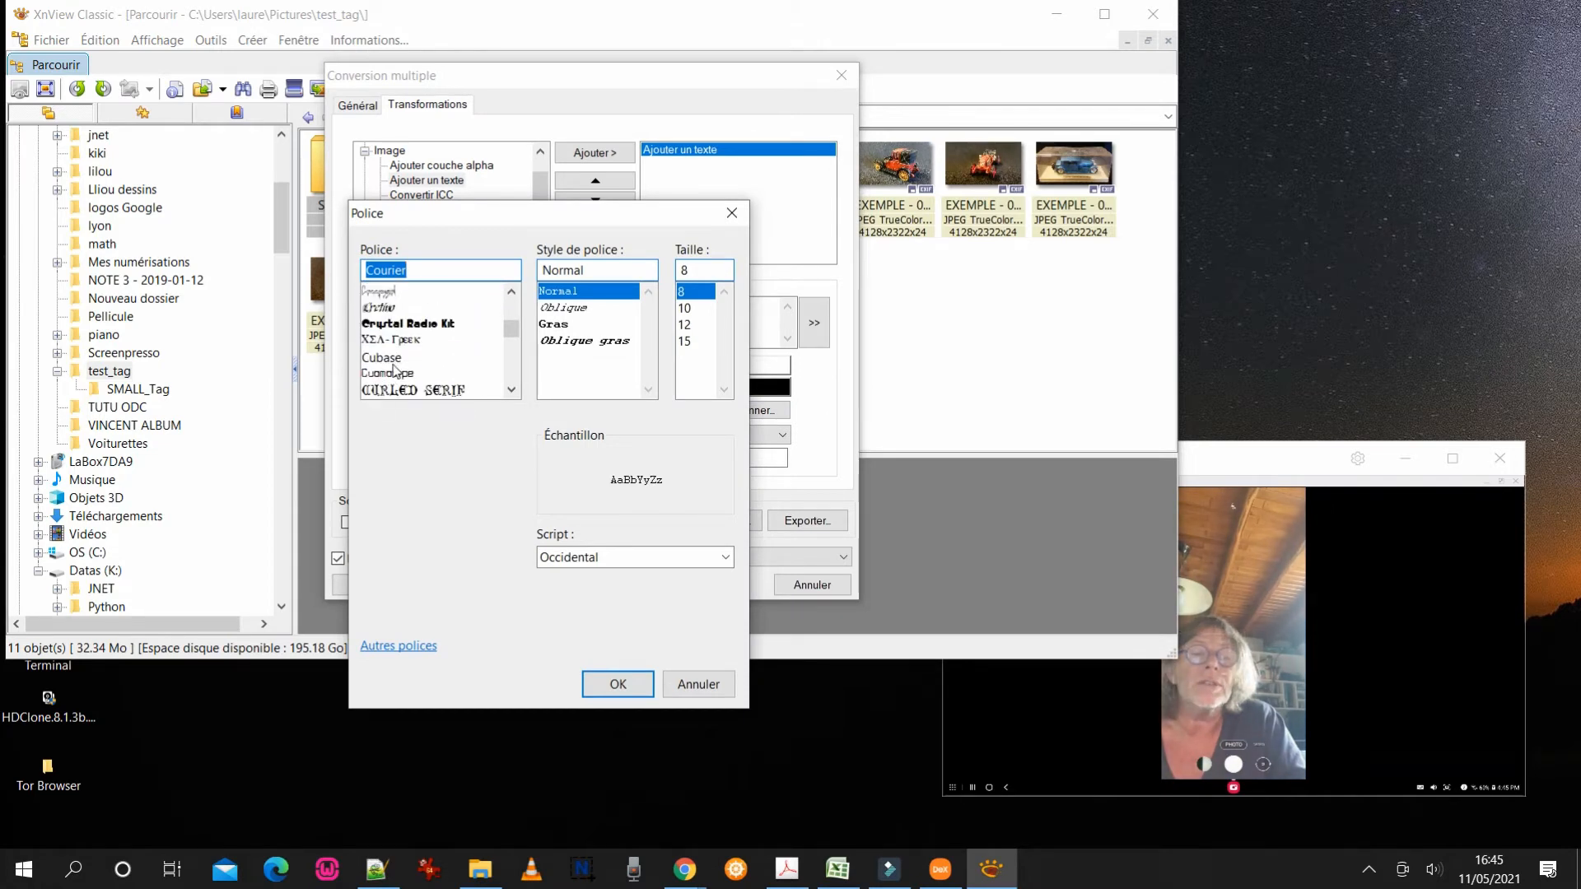
left_click(394, 366)
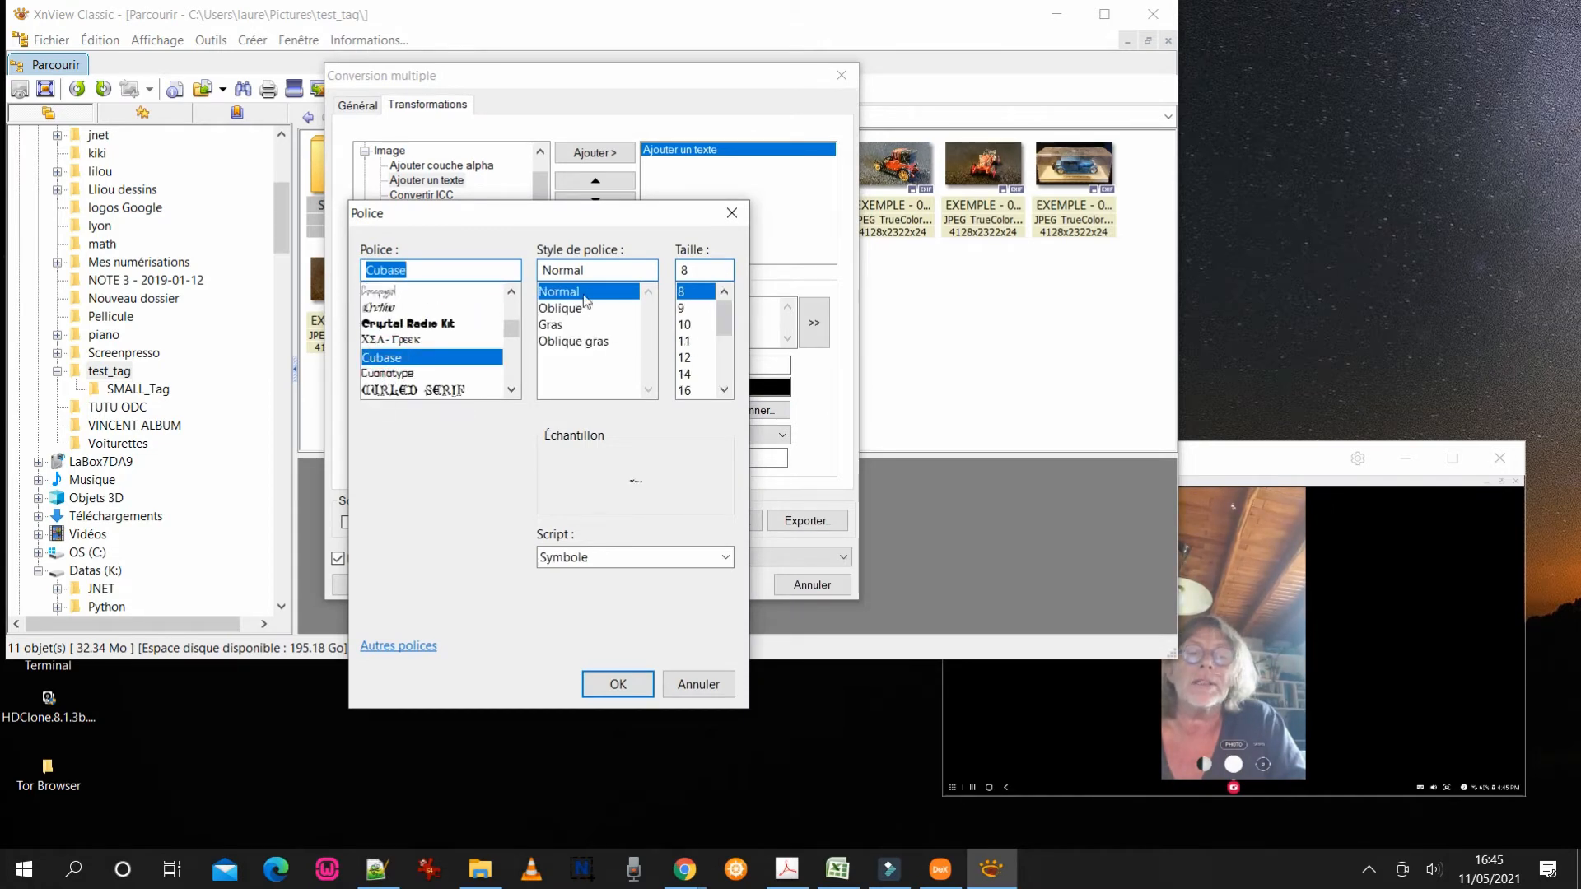
left_click(686, 359)
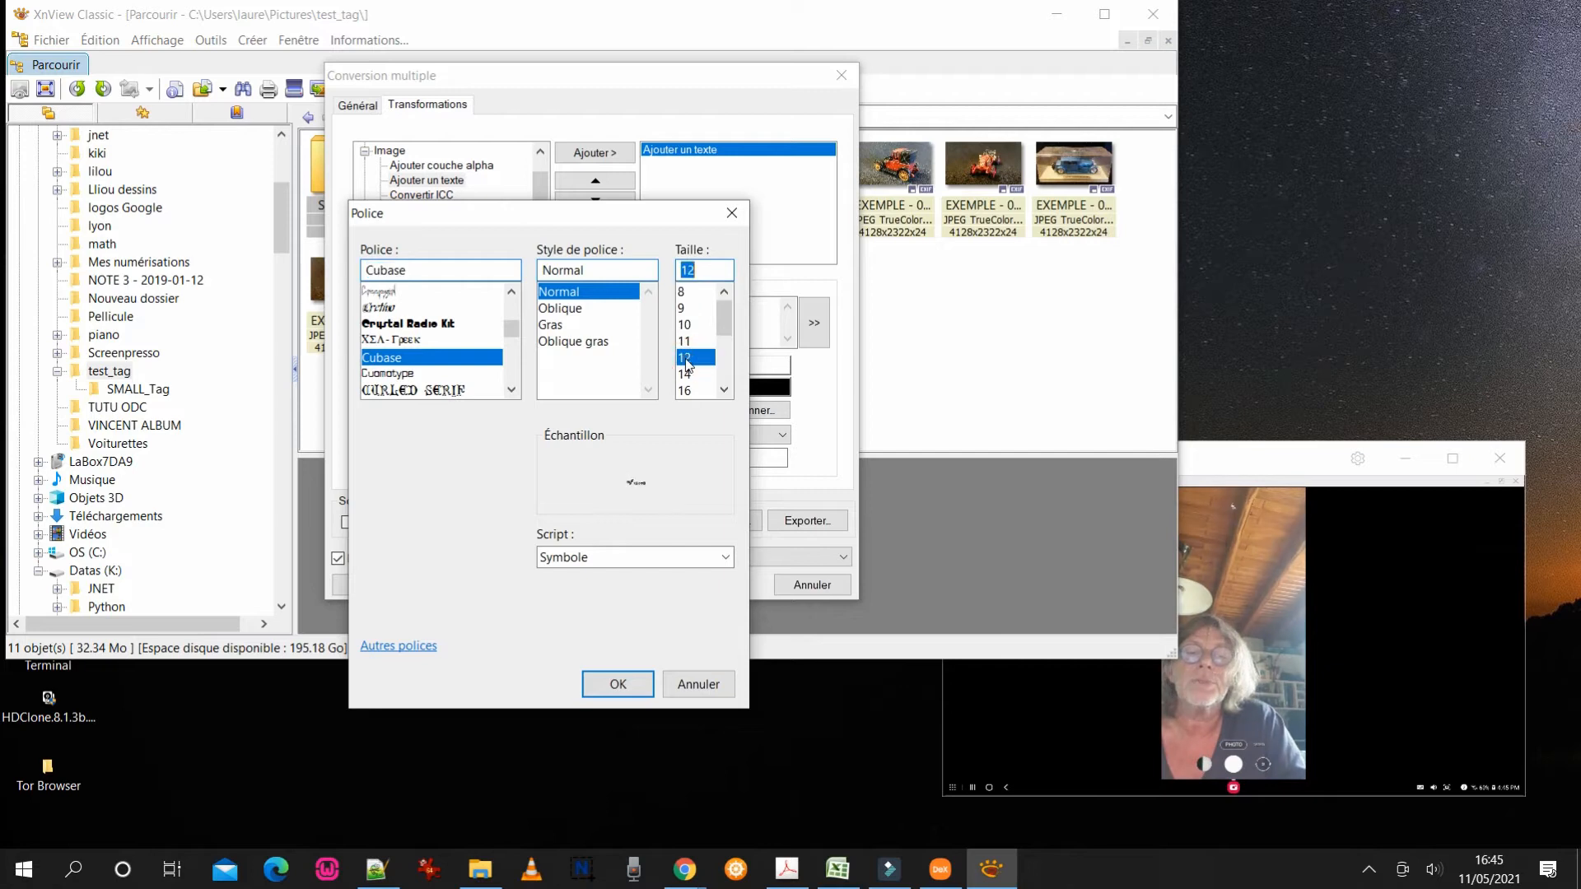
left_click(552, 327)
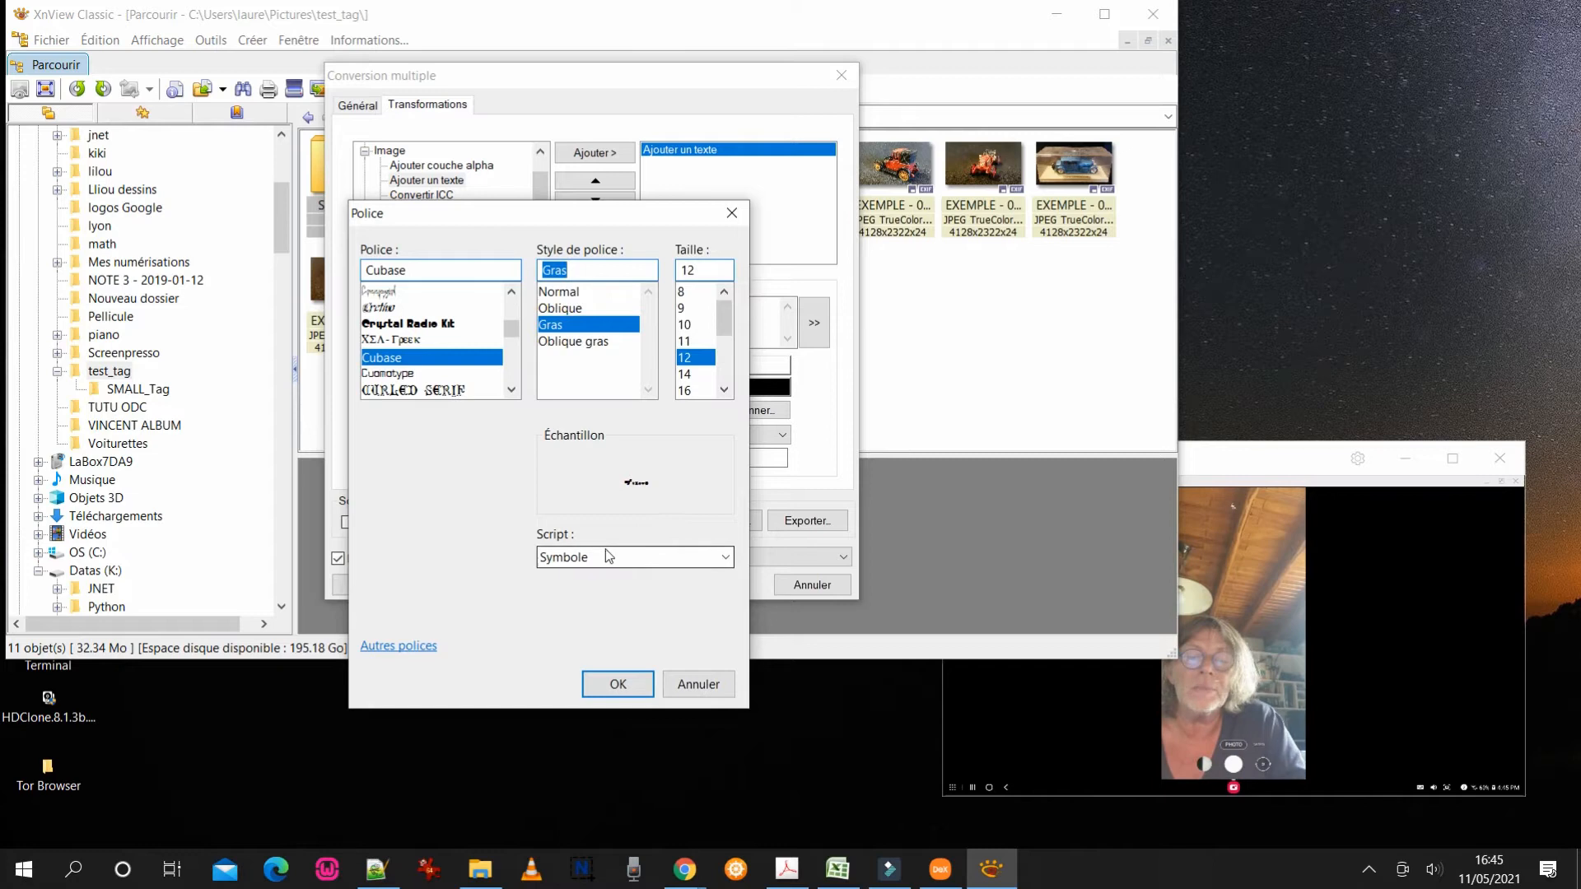
left_click(618, 684)
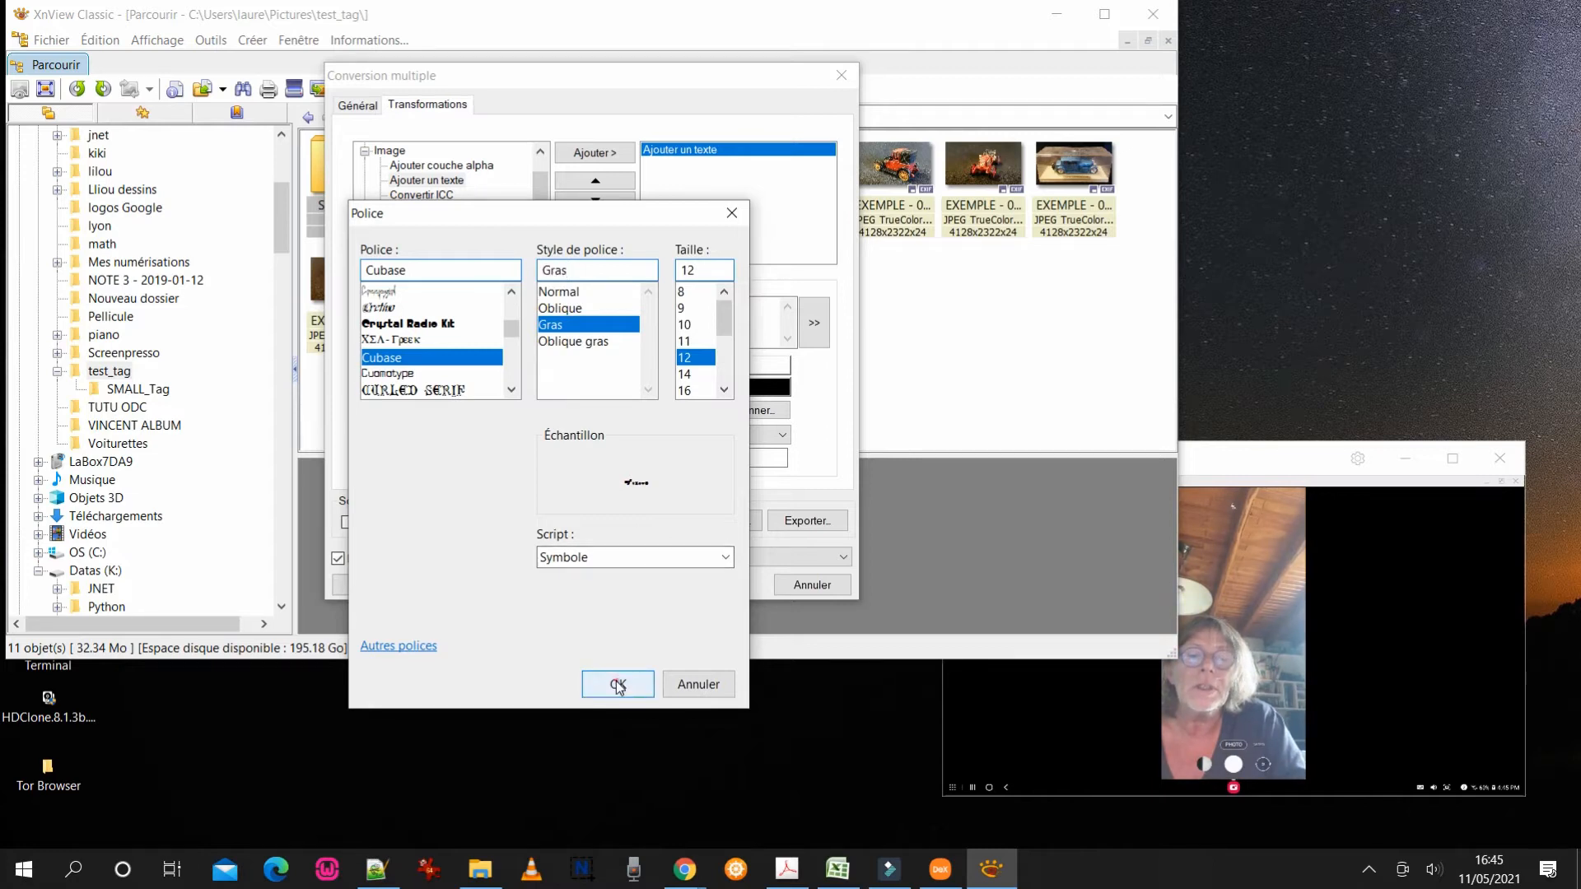
Position the text at "Centré en bas" with a Y offset of 10
left_click(702, 436)
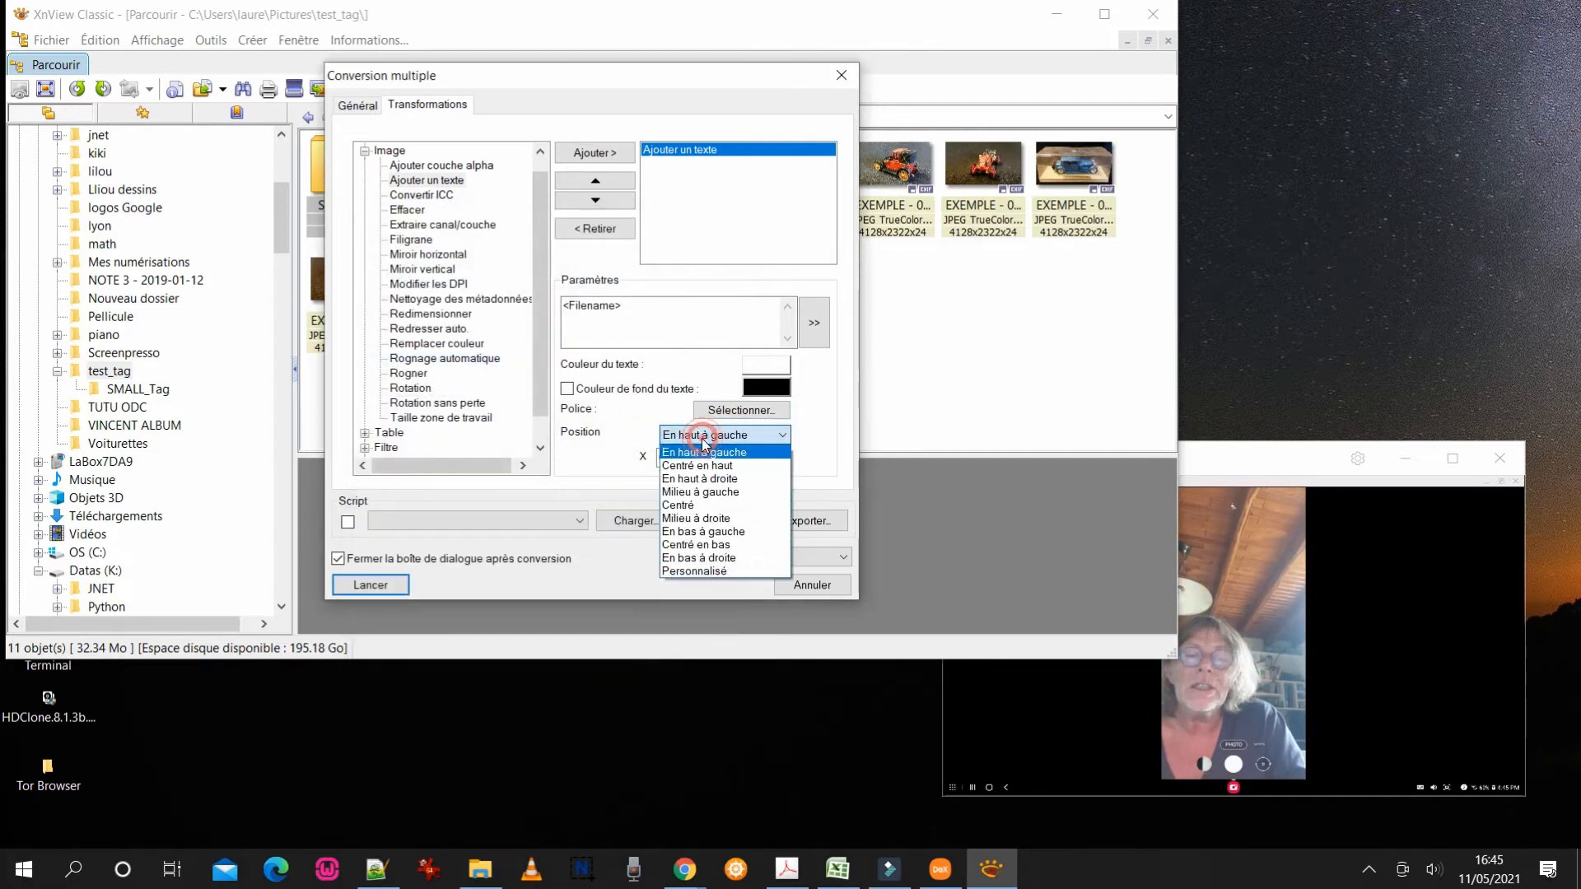
left_click(696, 544)
left_click(662, 458)
left_click(743, 458)
type("10")
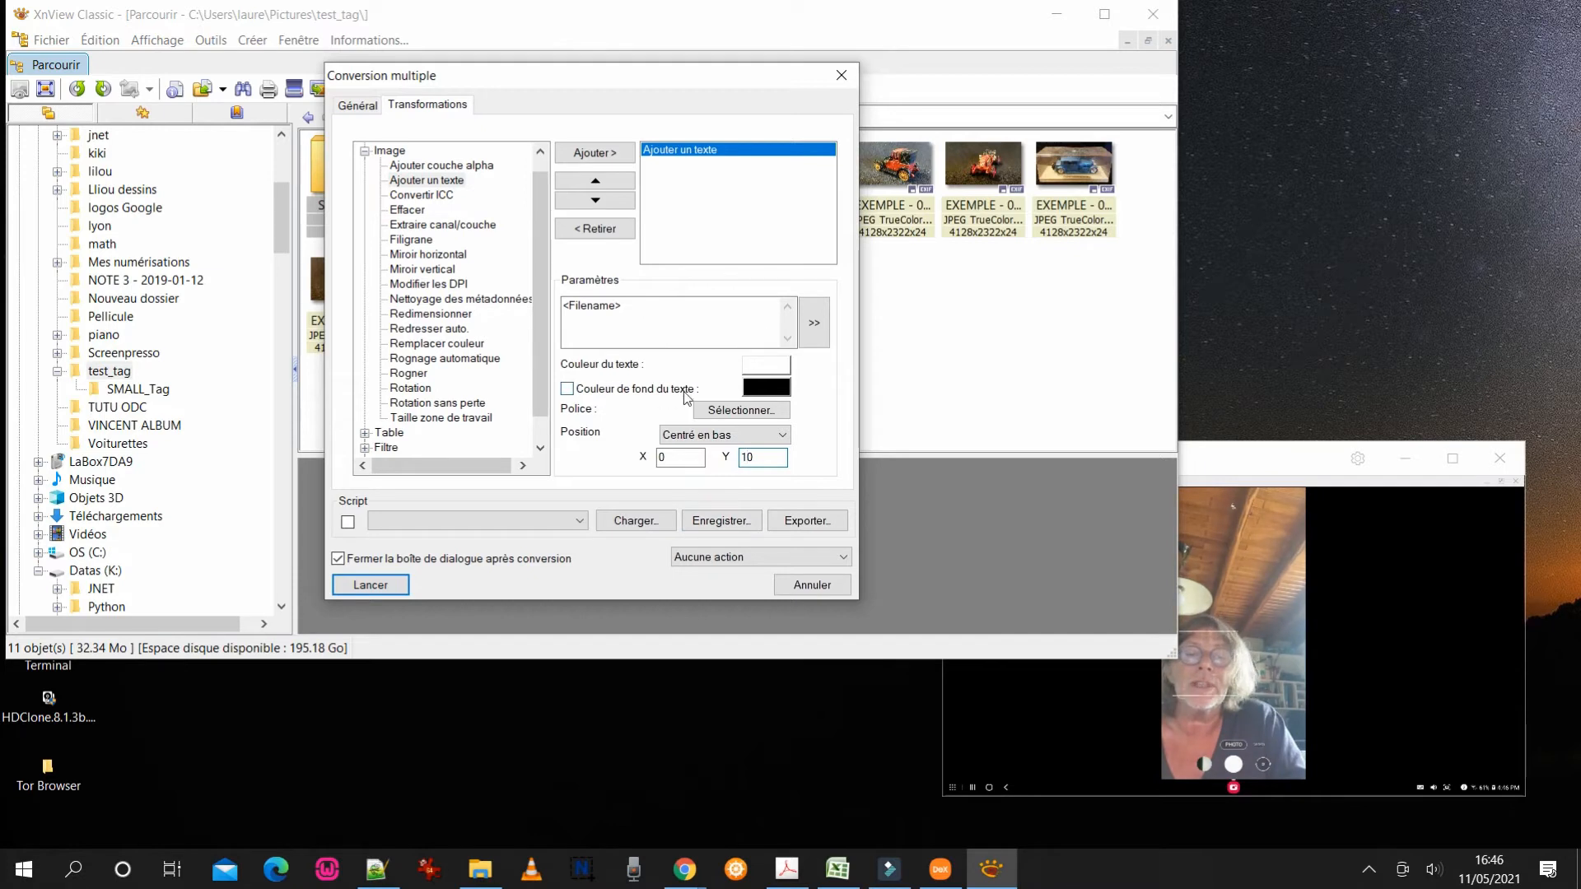
Review the text's font settings and add a "Redimensionner" transformation to the conversion
left_click(741, 410)
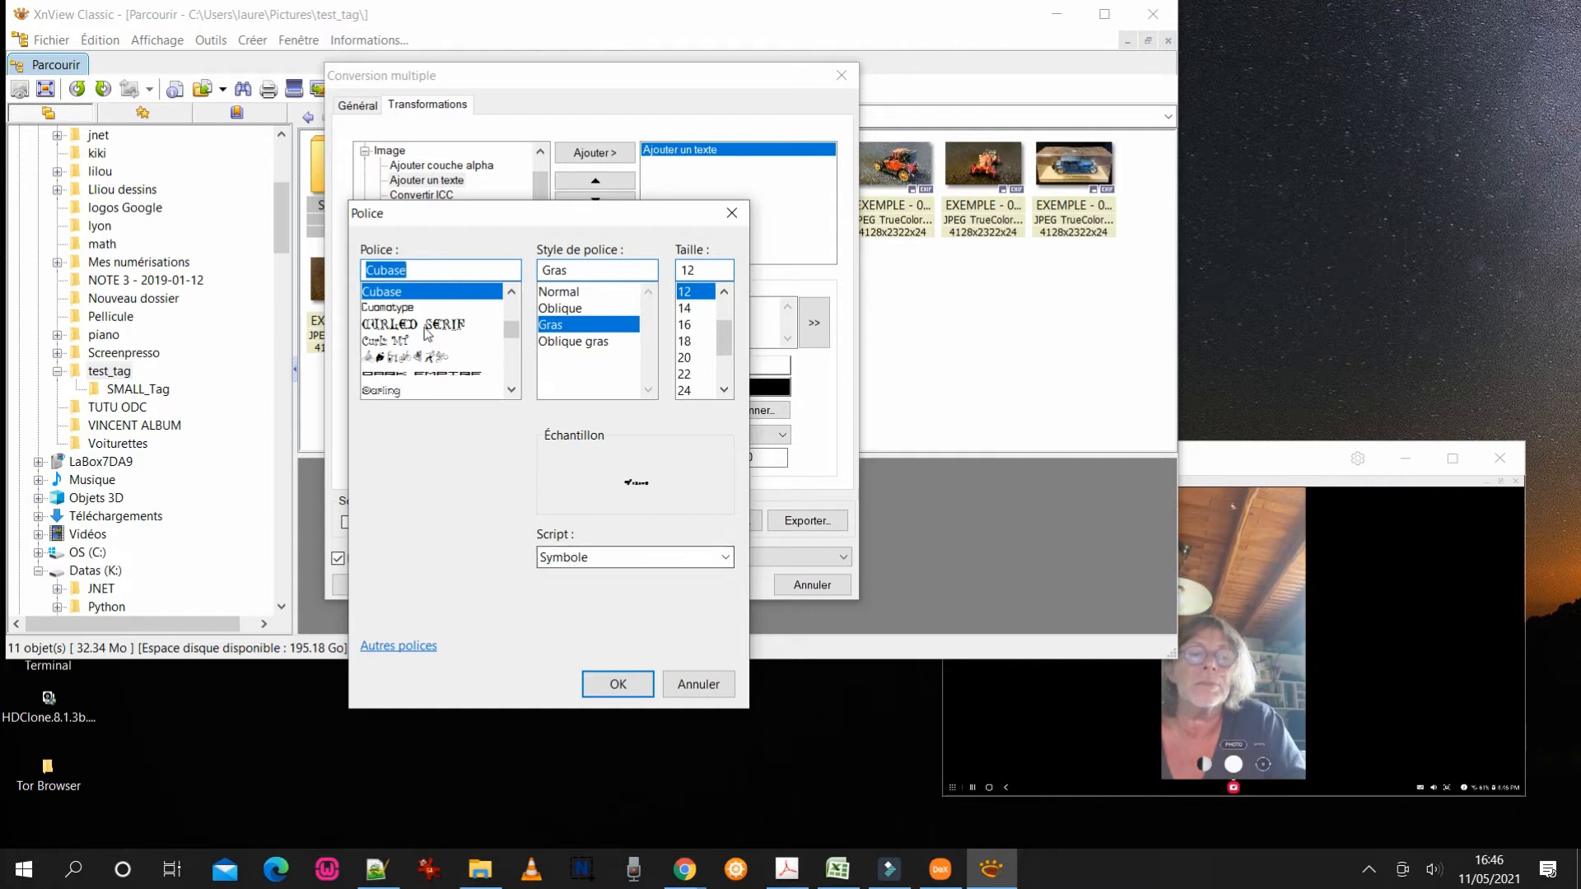
left_click(619, 684)
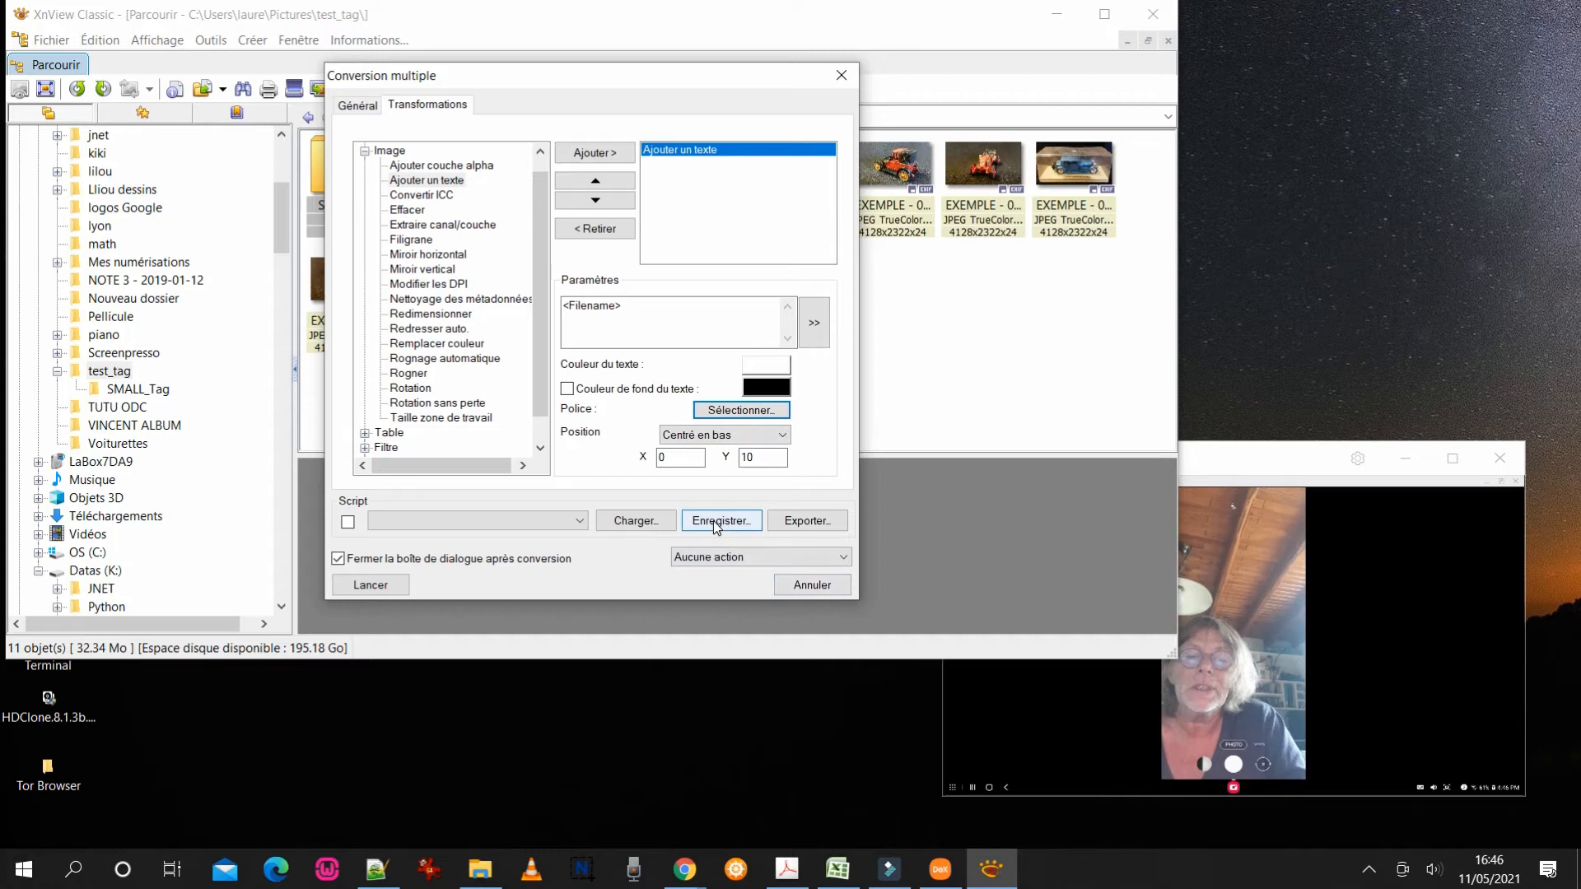
double_click(415, 315)
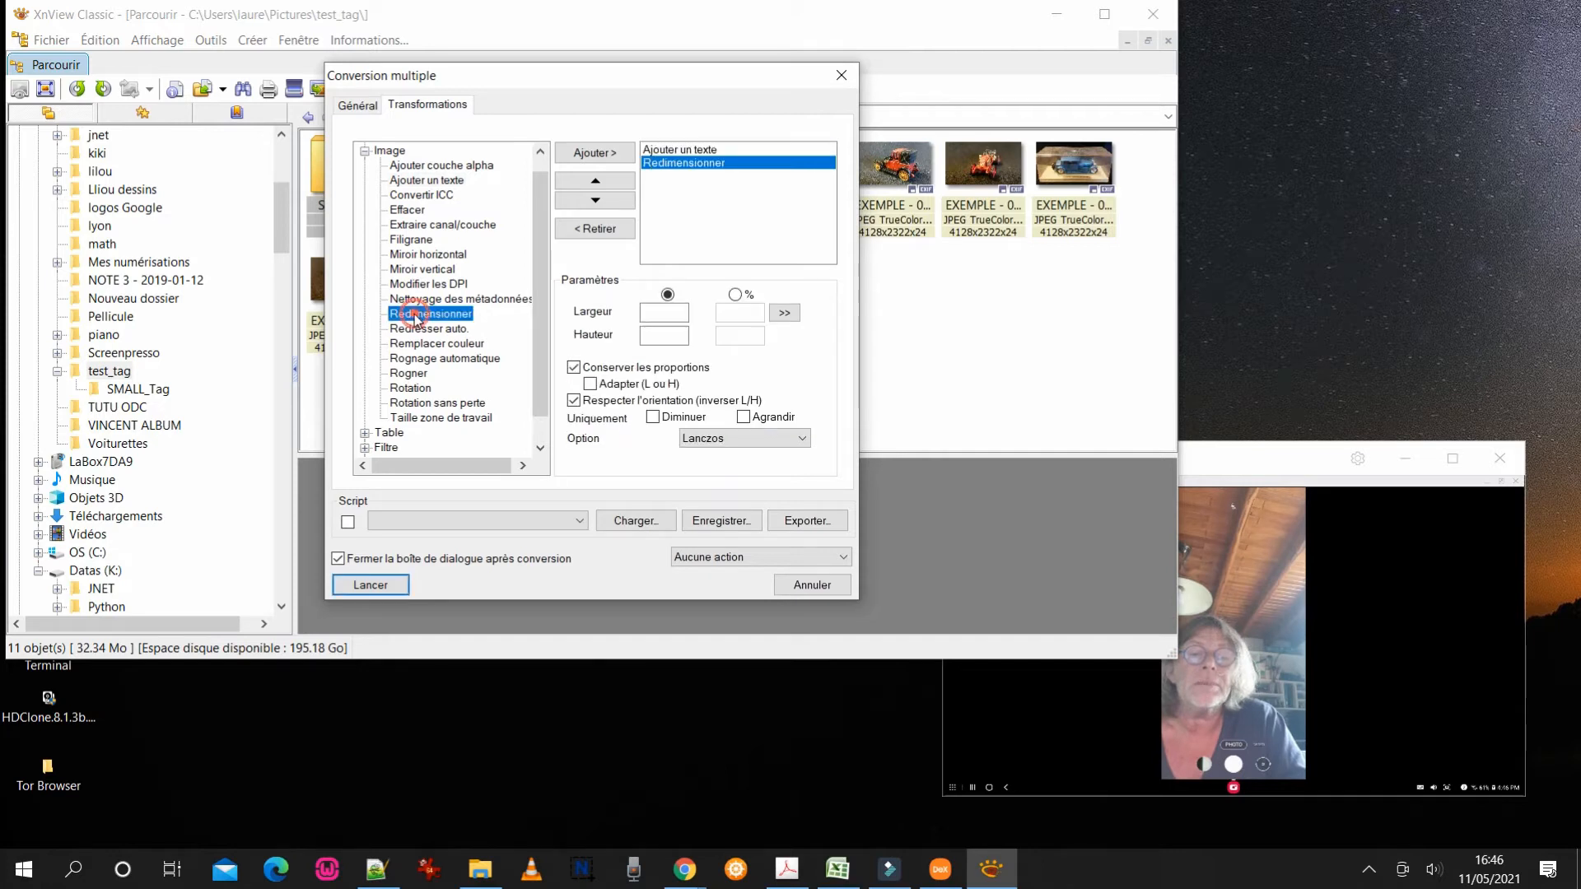
Switch to File Explorer, view EXEMPLE - 0001.jpg at actual size and full screen, and return to the conversion settings in XnView
left_click(502, 769)
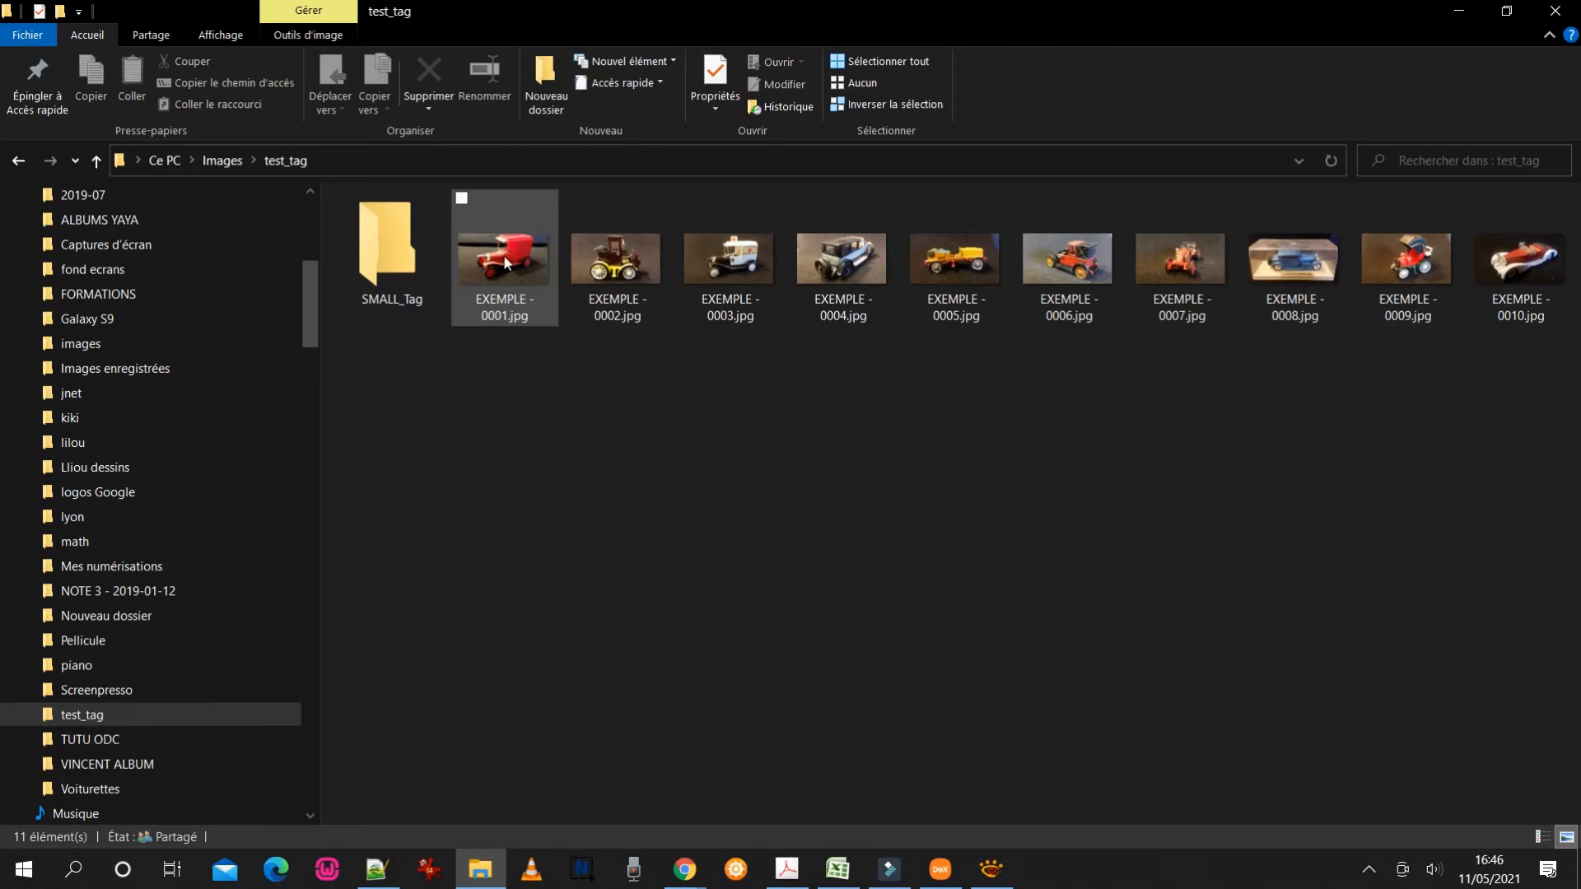
left_click(505, 263)
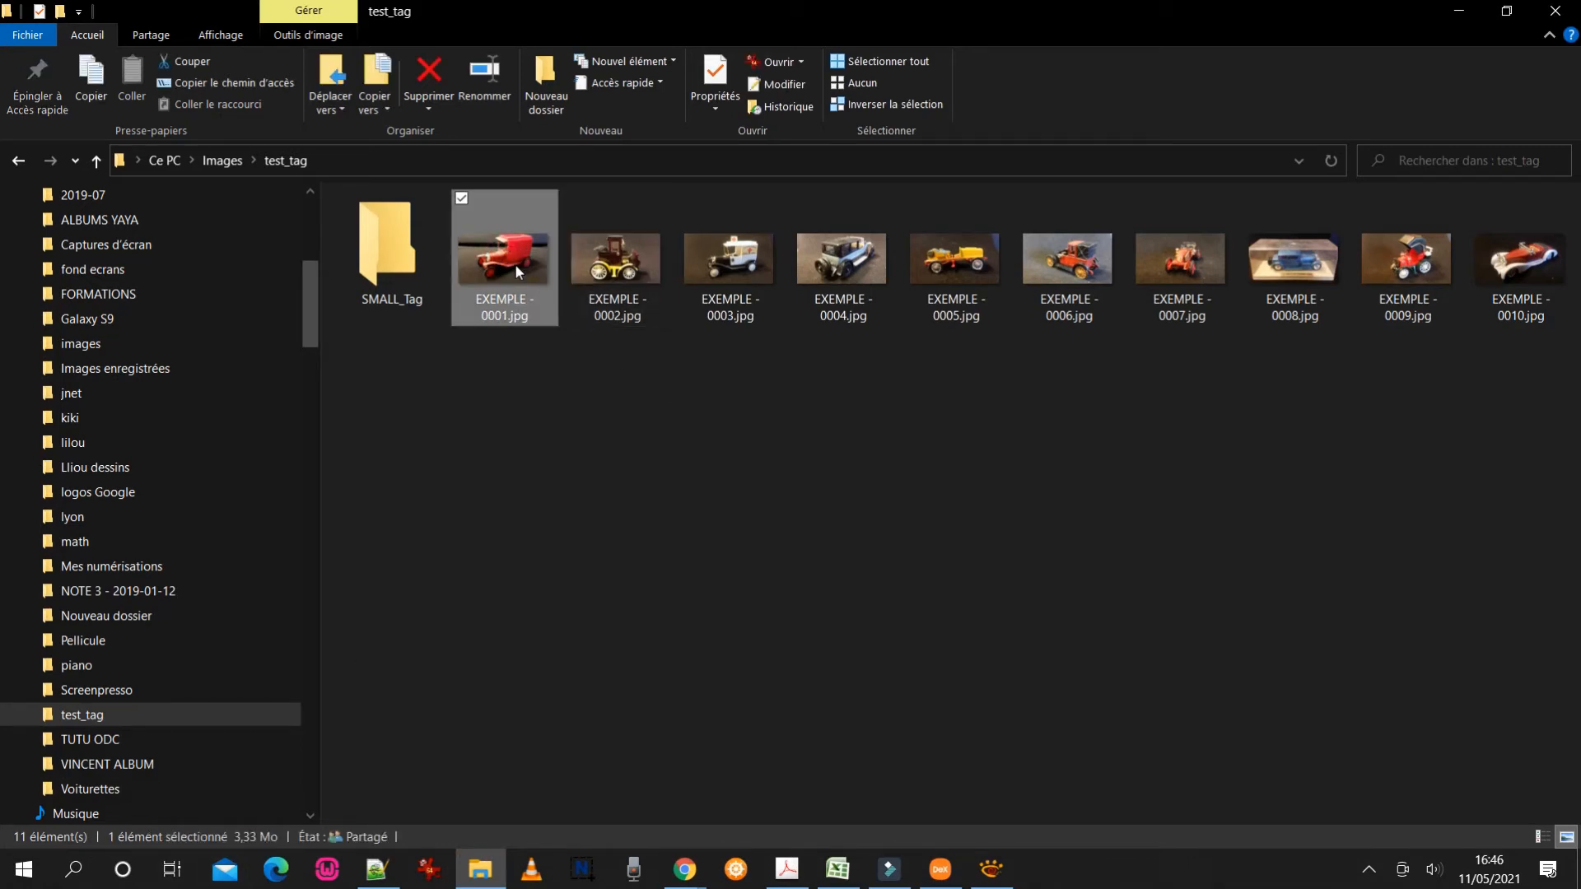
double_click(515, 263)
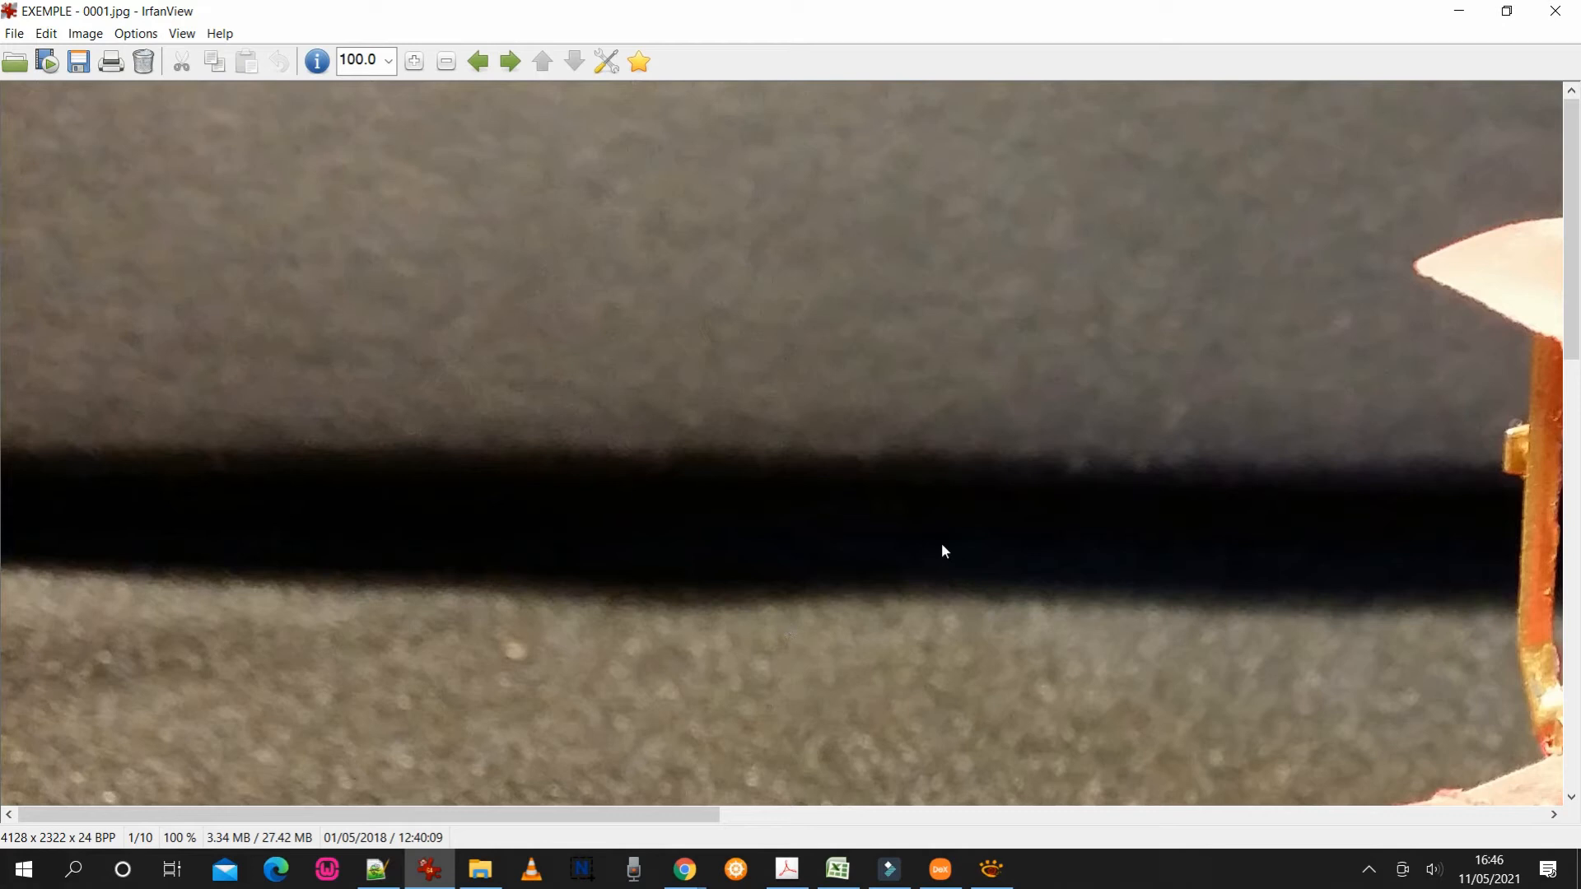
double_click(1154, 291)
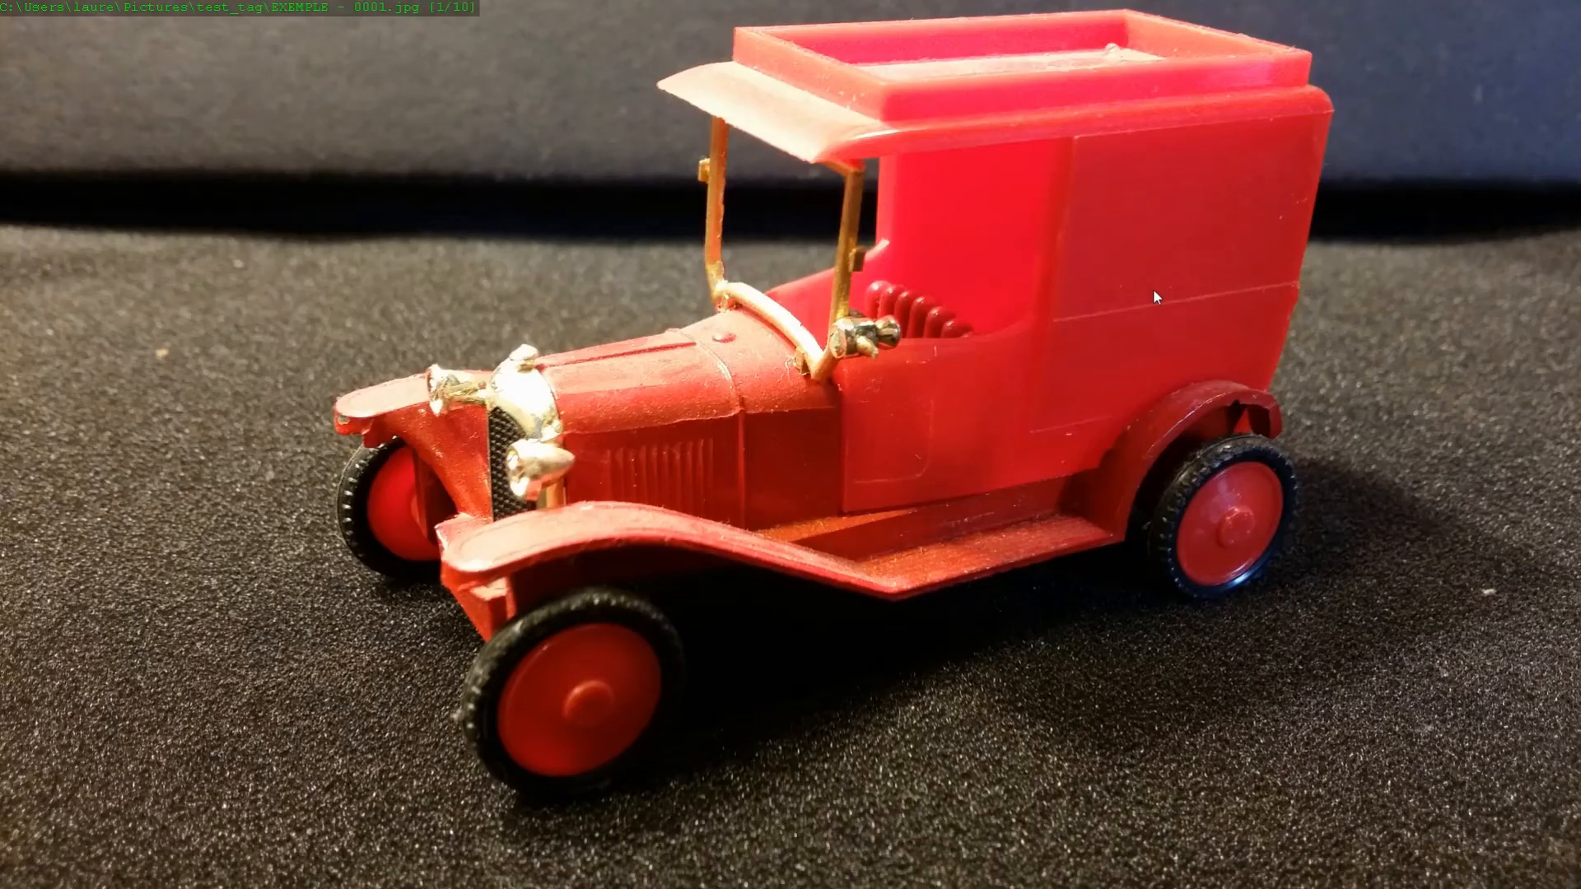
double_click(1154, 291)
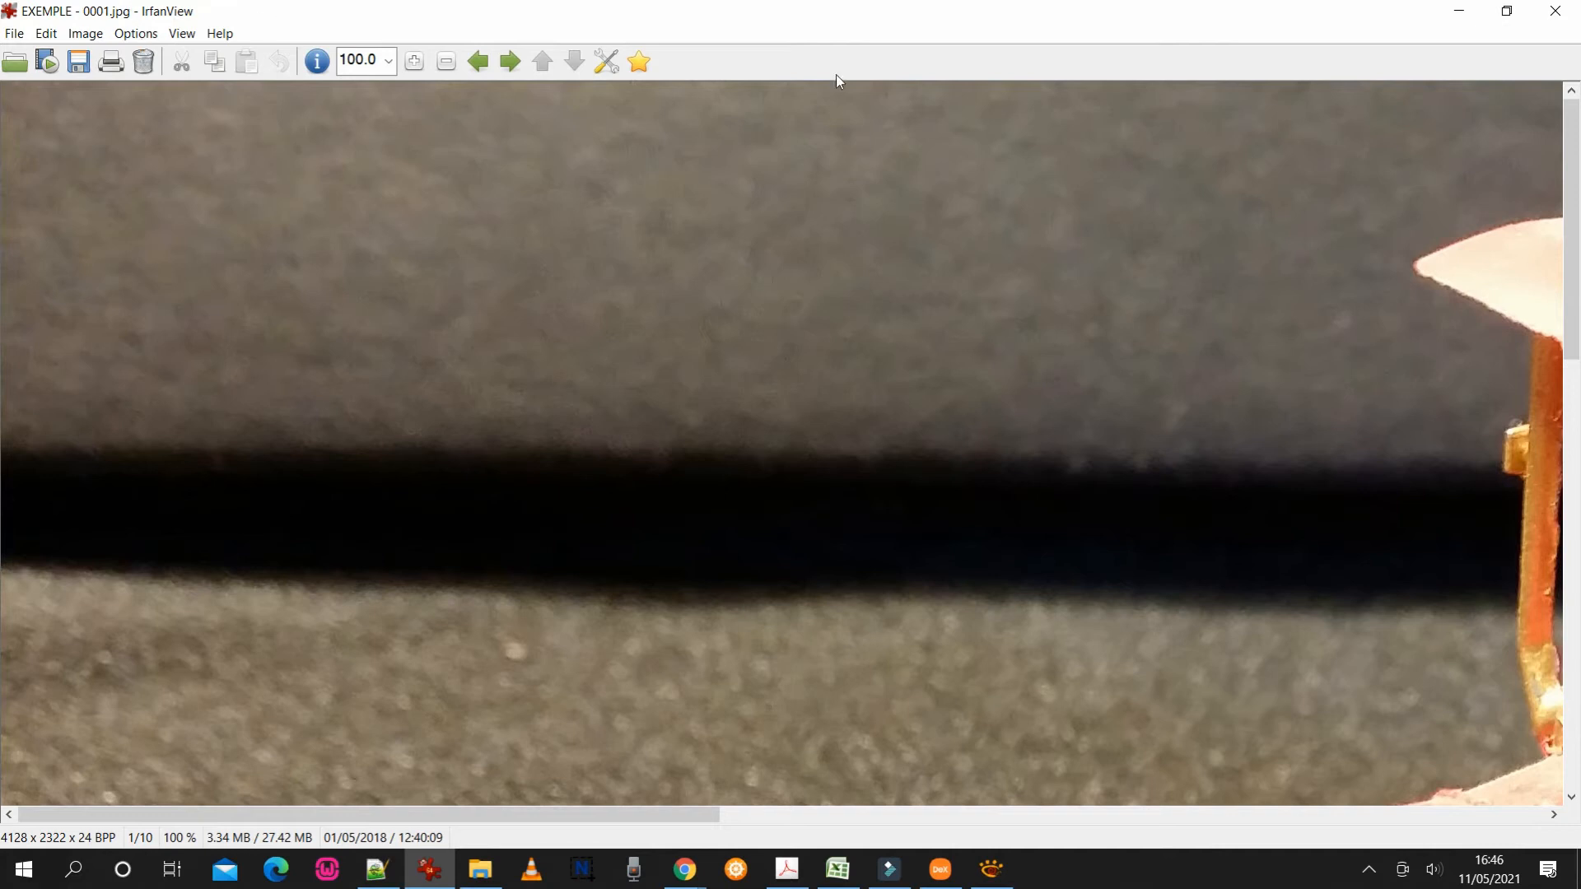
left_click(1554, 18)
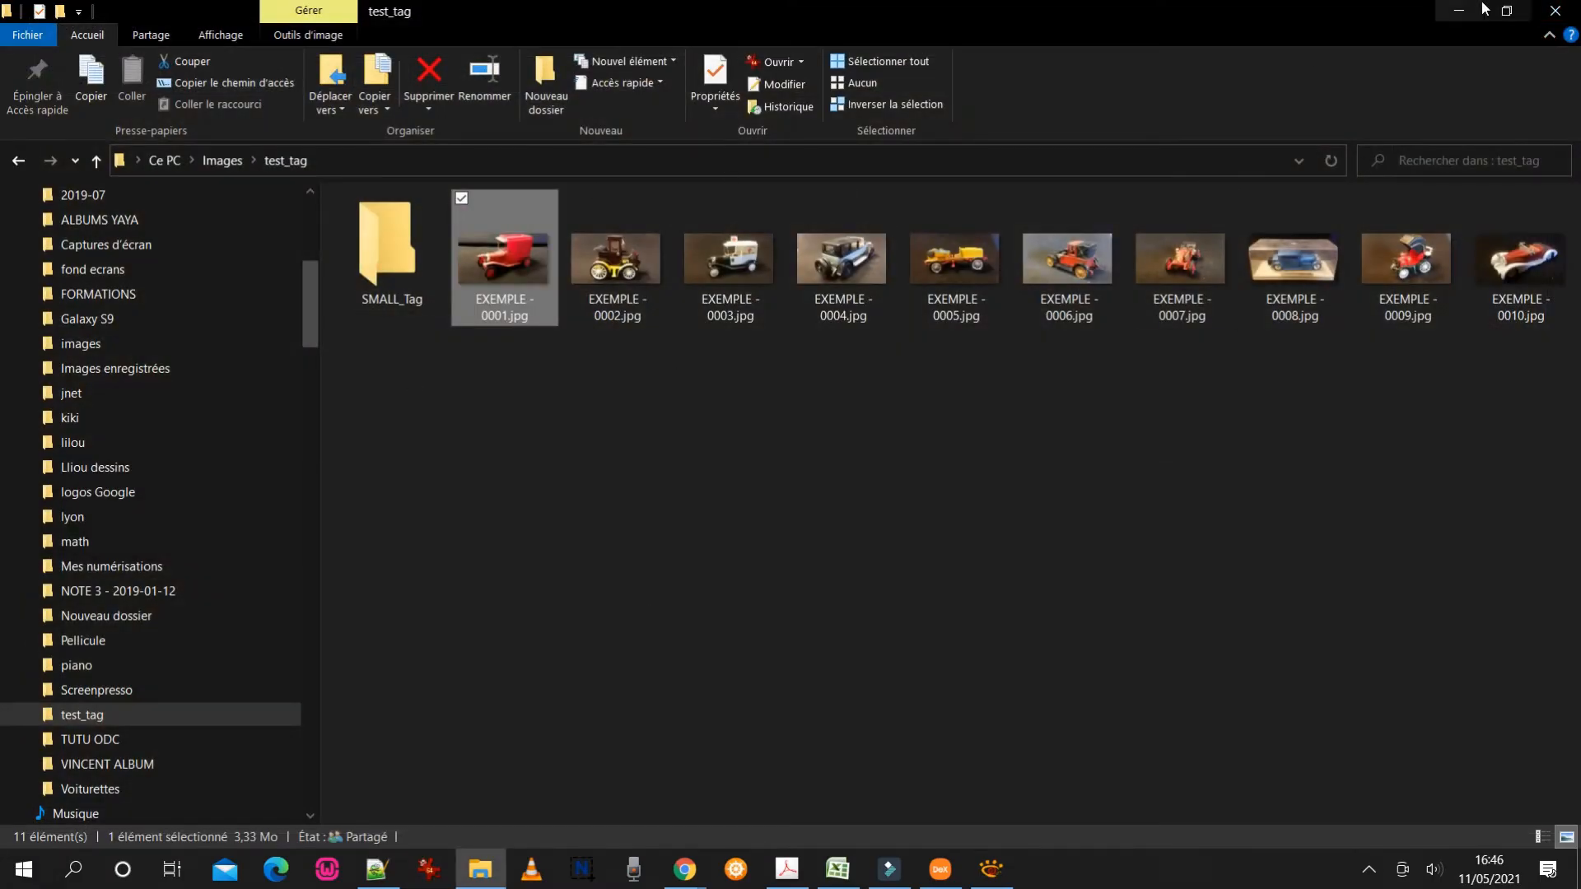
left_click(1457, 11)
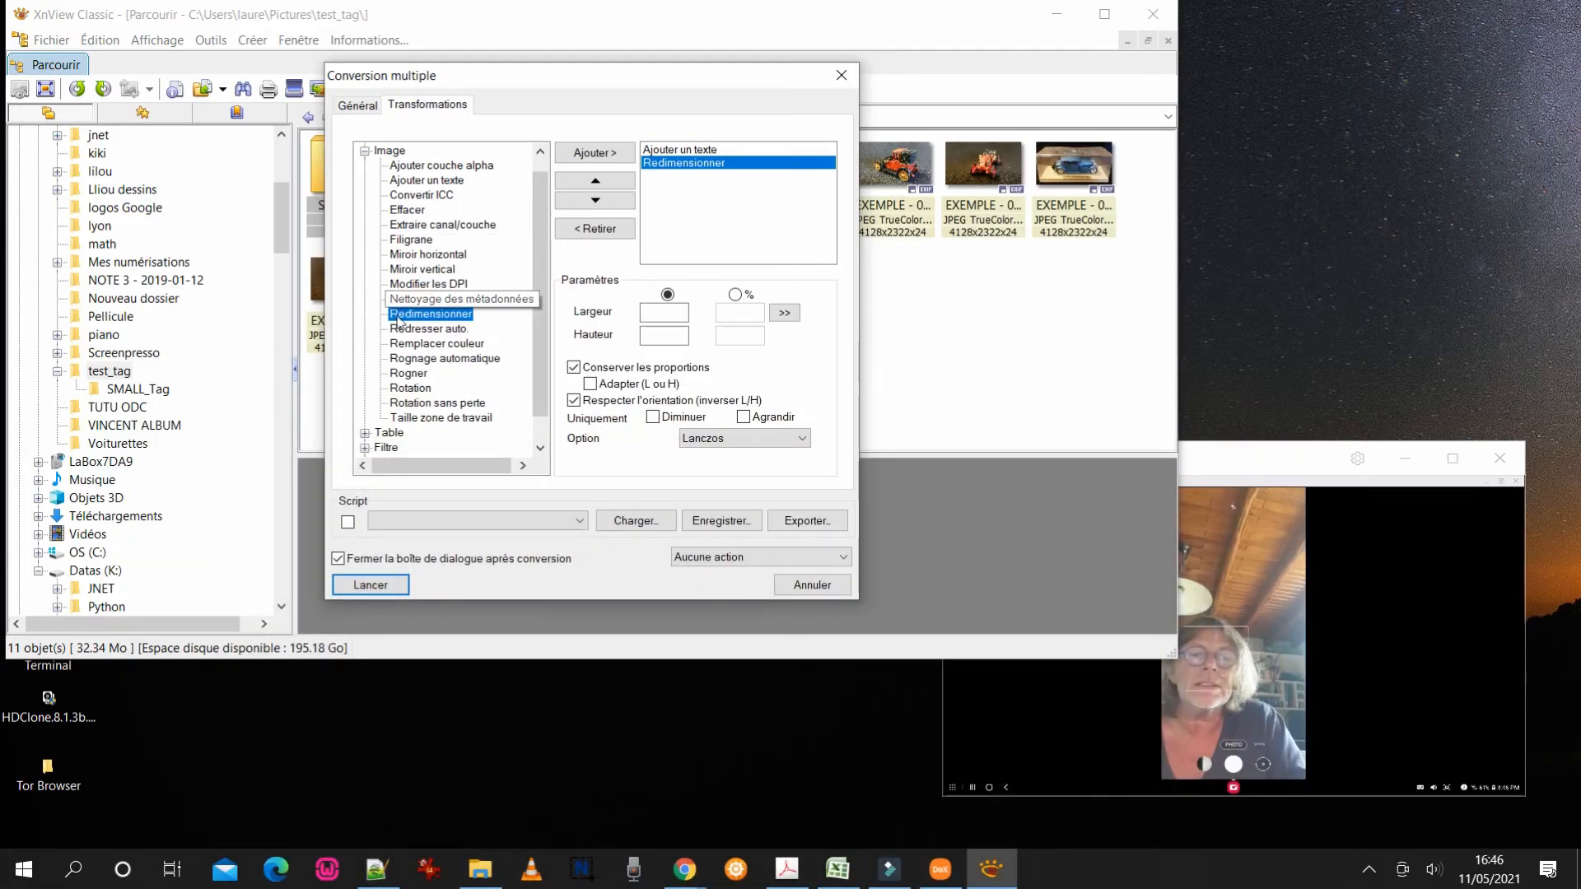
Set the height of the "Redimensionner" transformation to 700 pixels
left_click(671, 162)
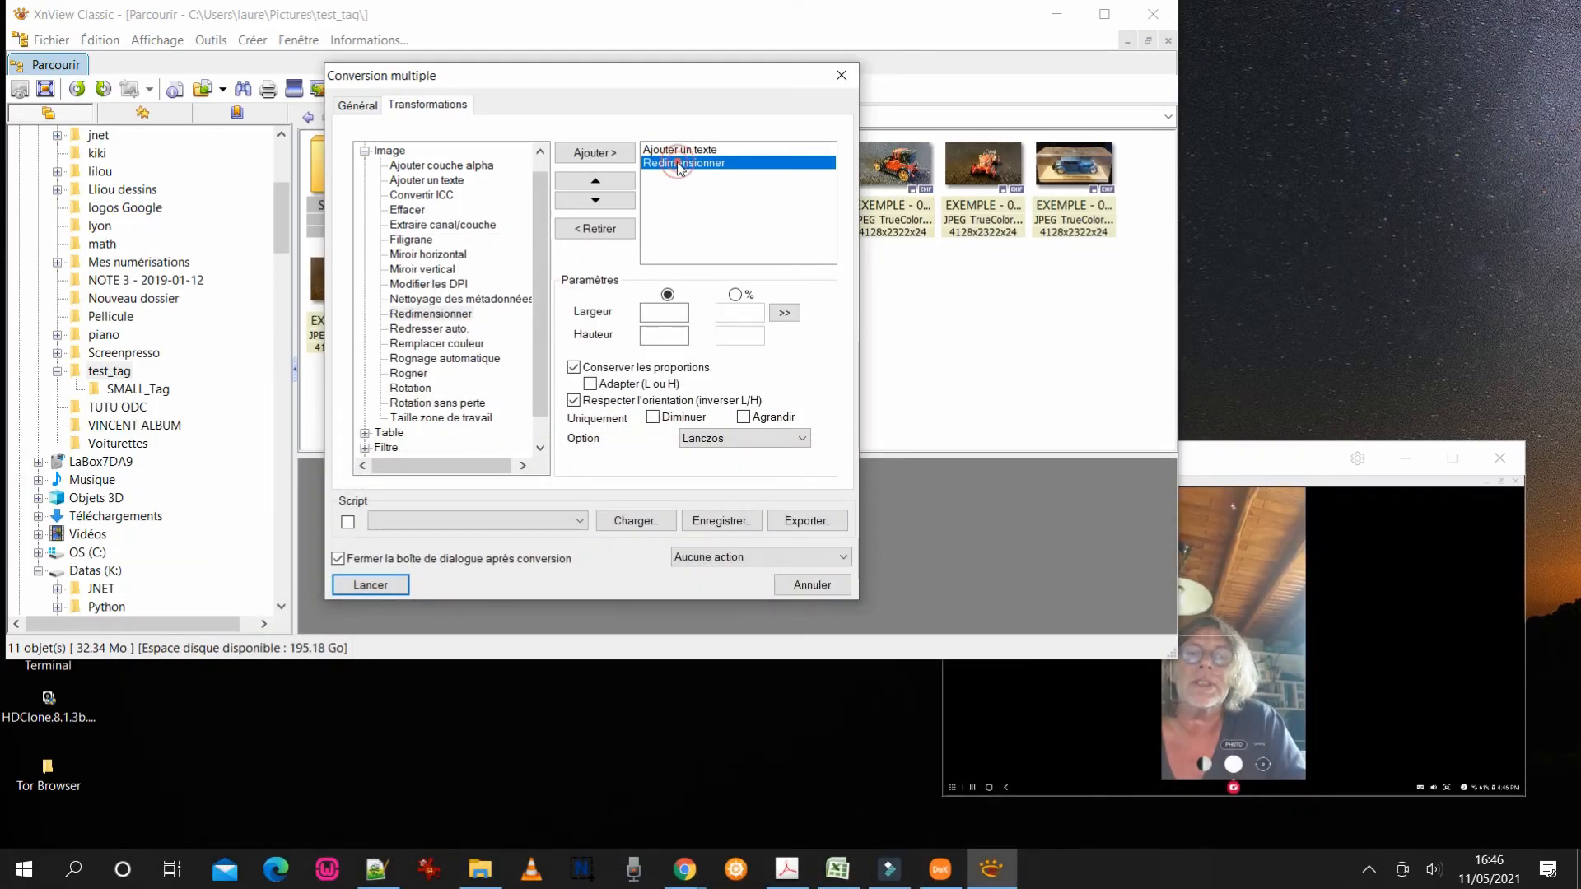
left_click(667, 335)
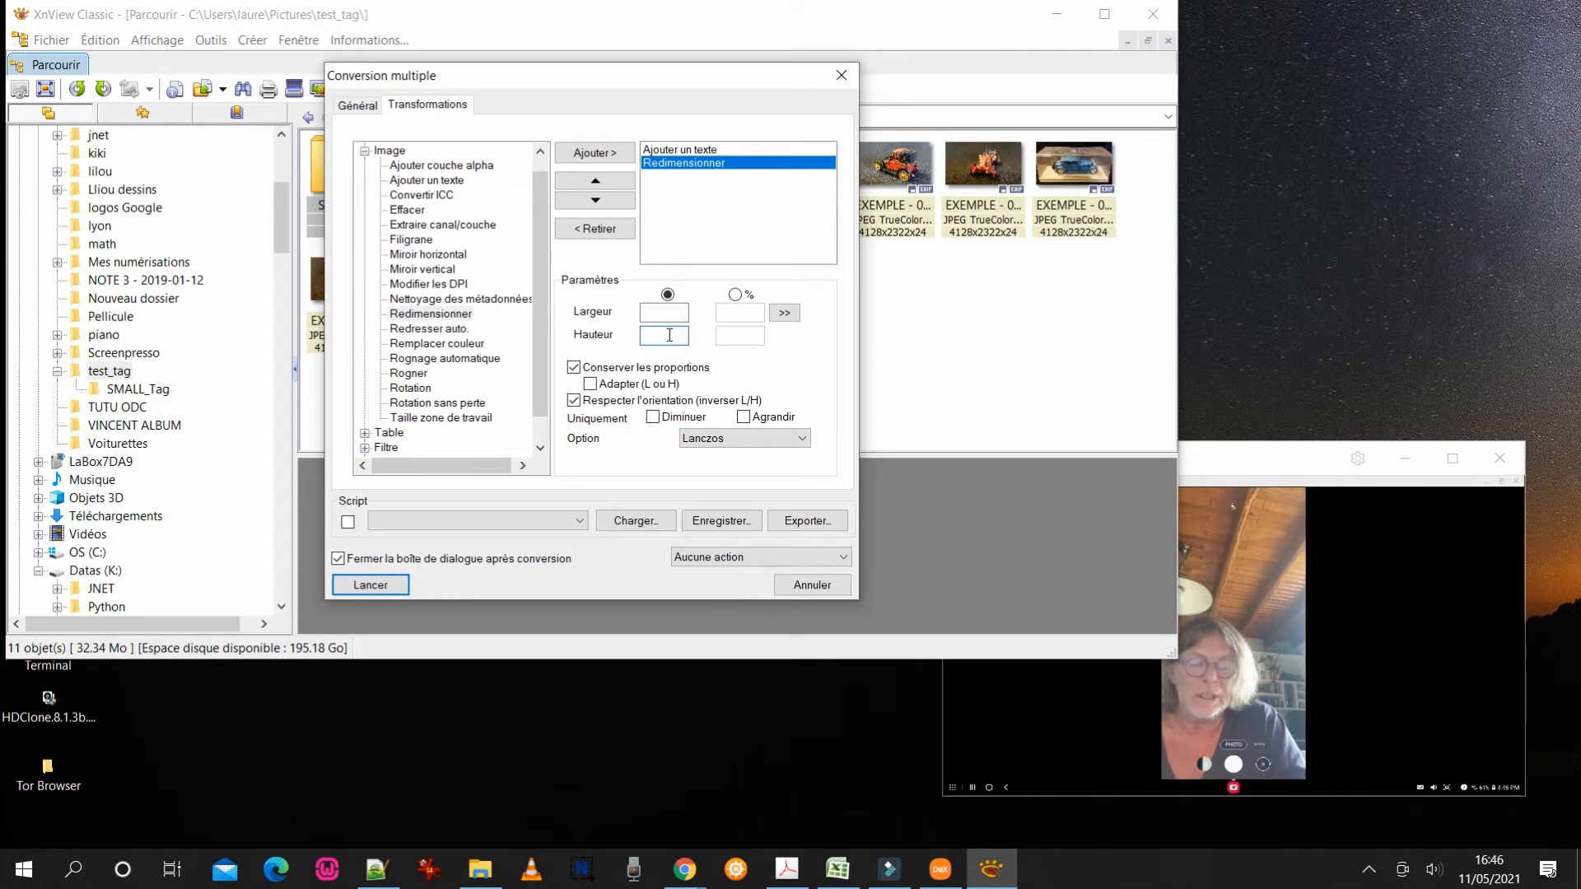
type("7")
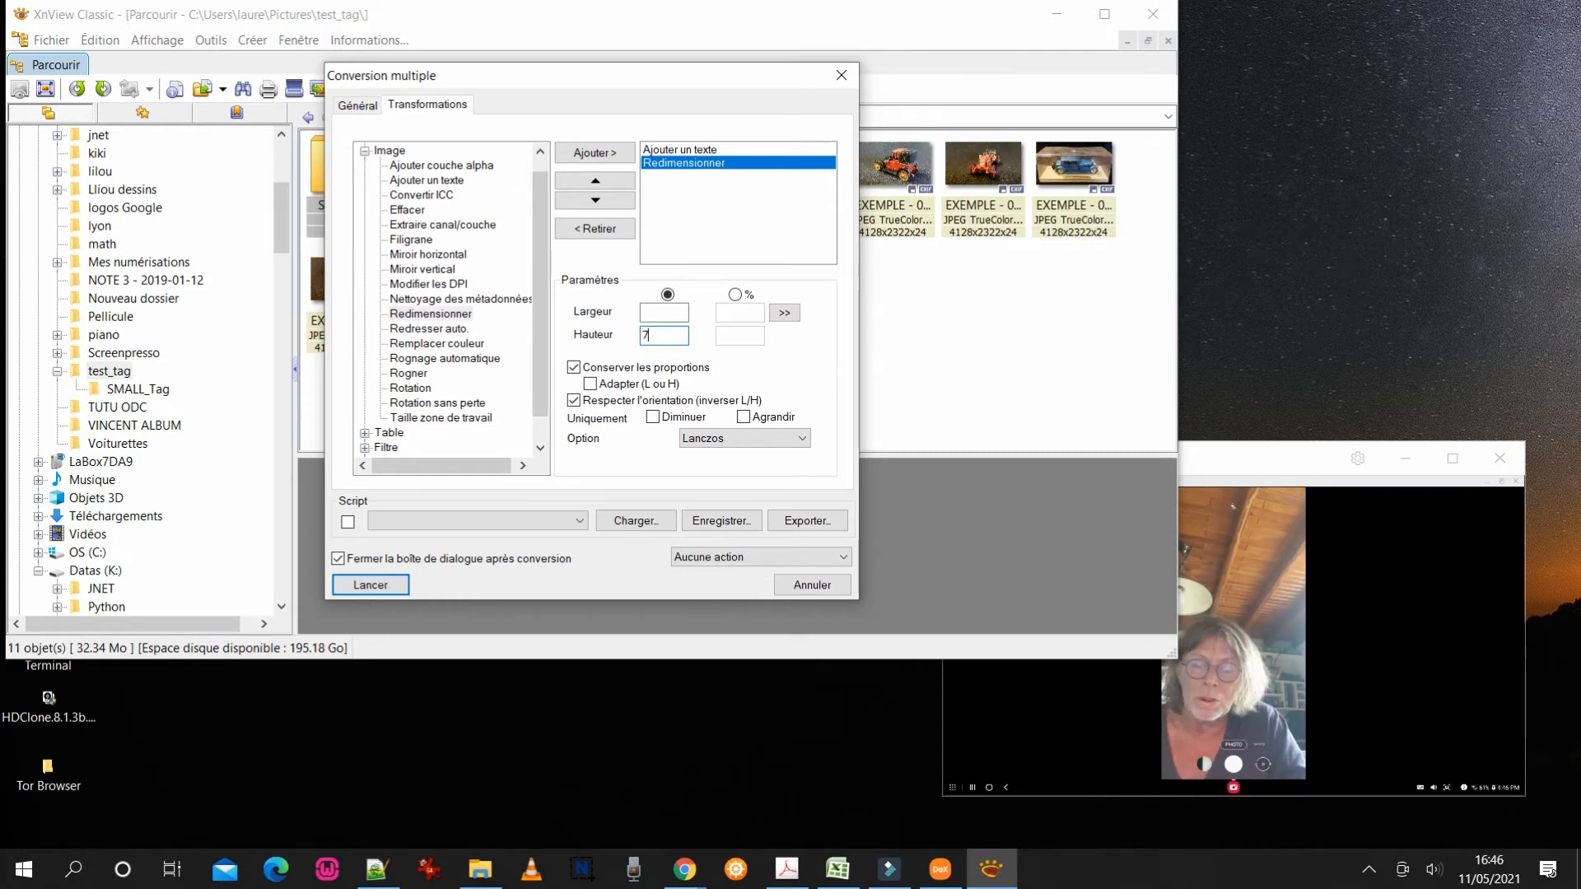
type("009")
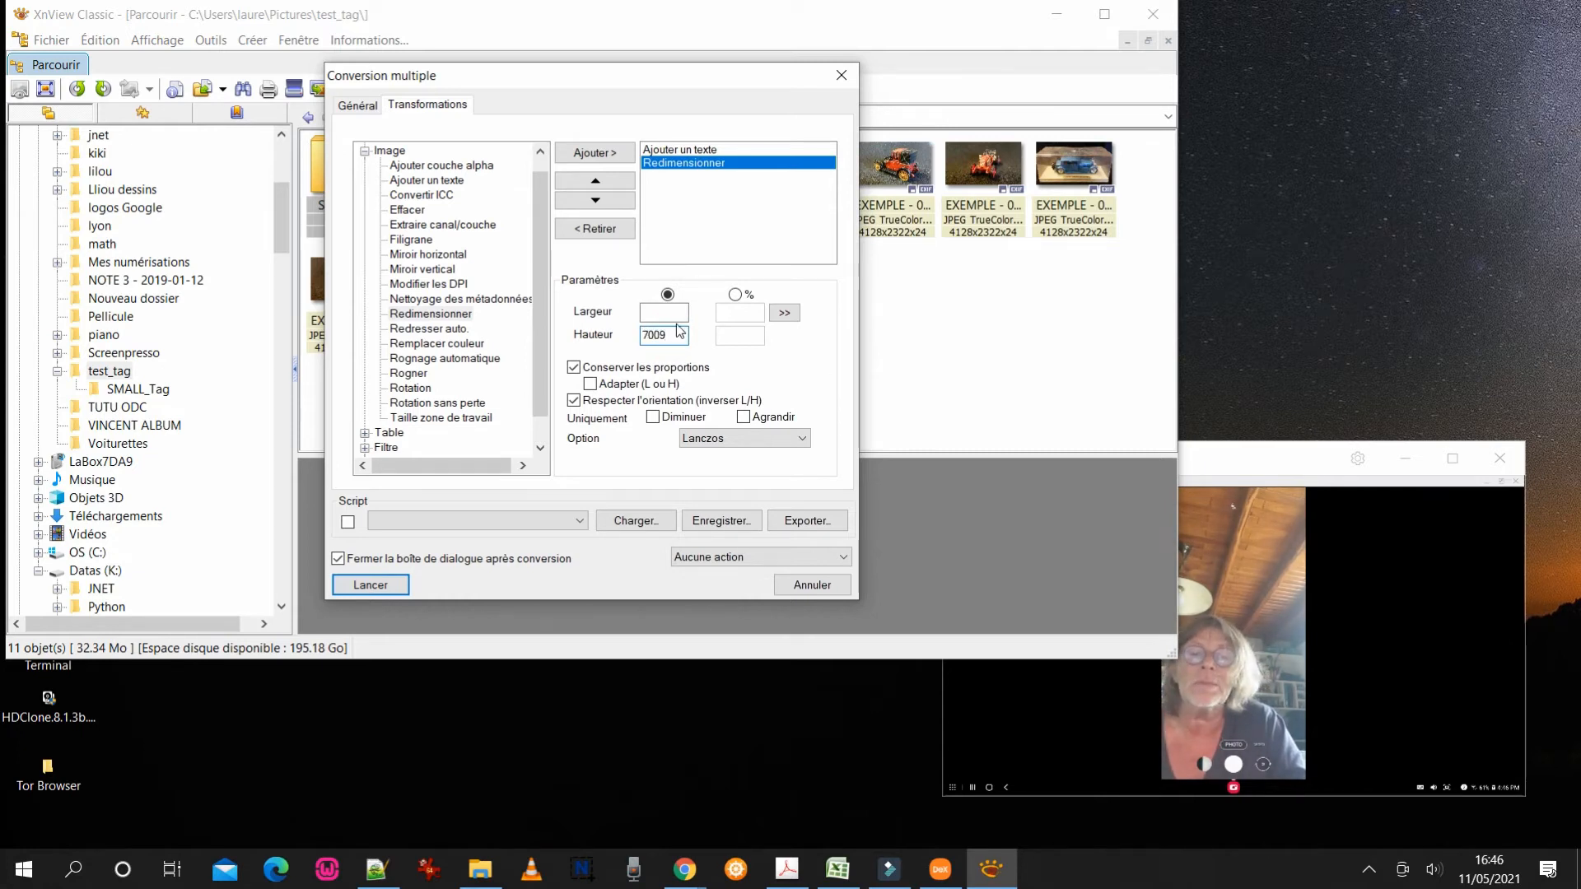
left_click(744, 332)
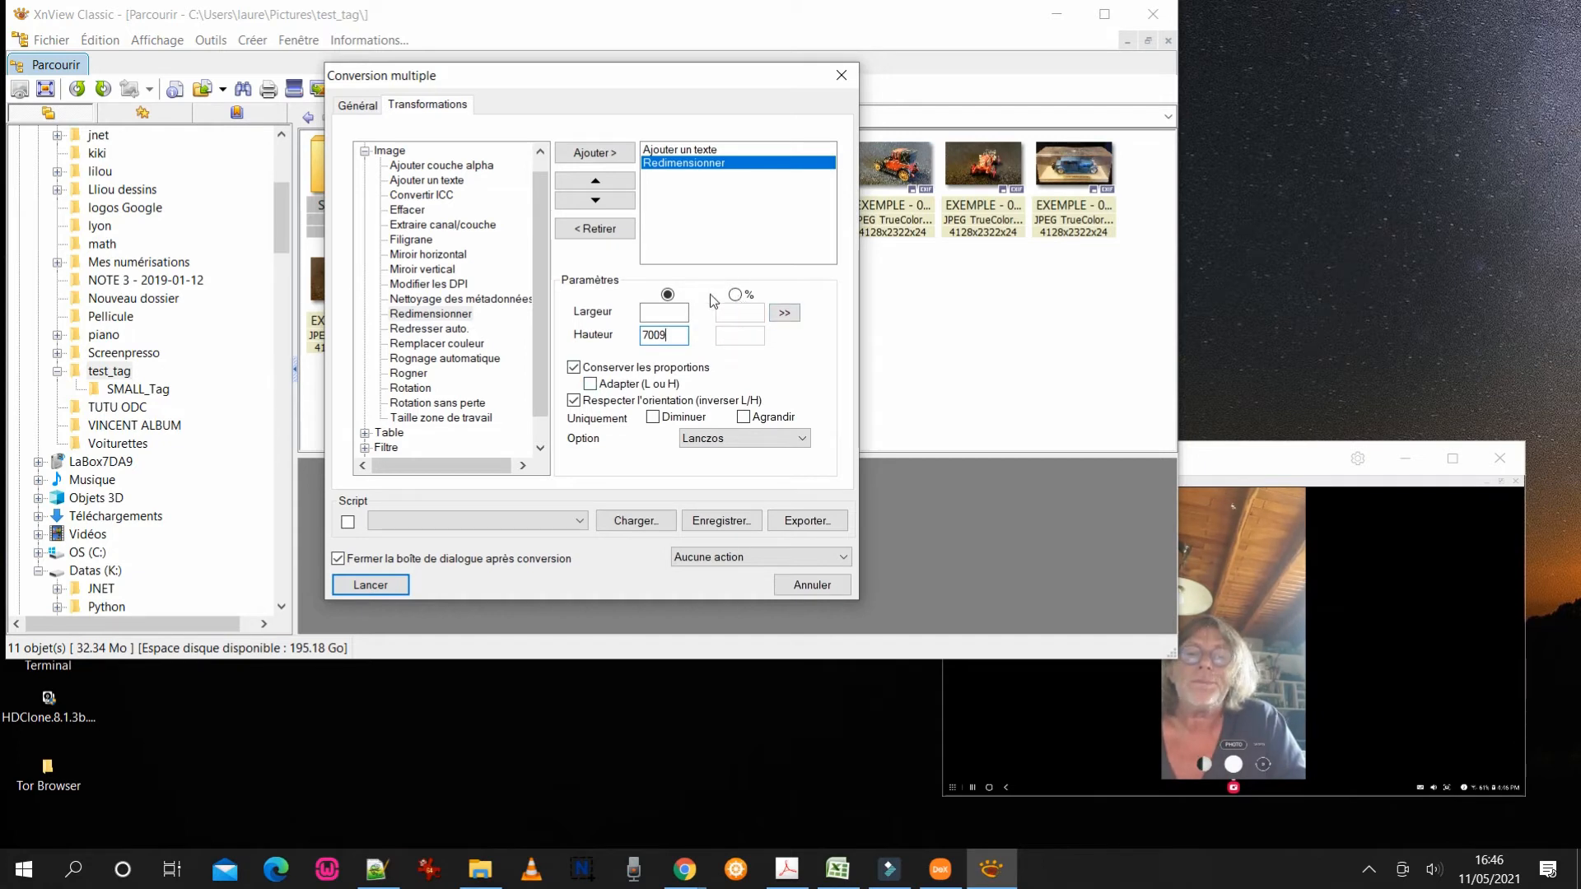
left_click(737, 297)
left_click(667, 295)
left_click(677, 330)
key("BackSpace")
Enable "Adapter (L ou H)" with proportions kept and set the resize option to Cubic
left_click(575, 367)
left_click(575, 367)
left_click(589, 384)
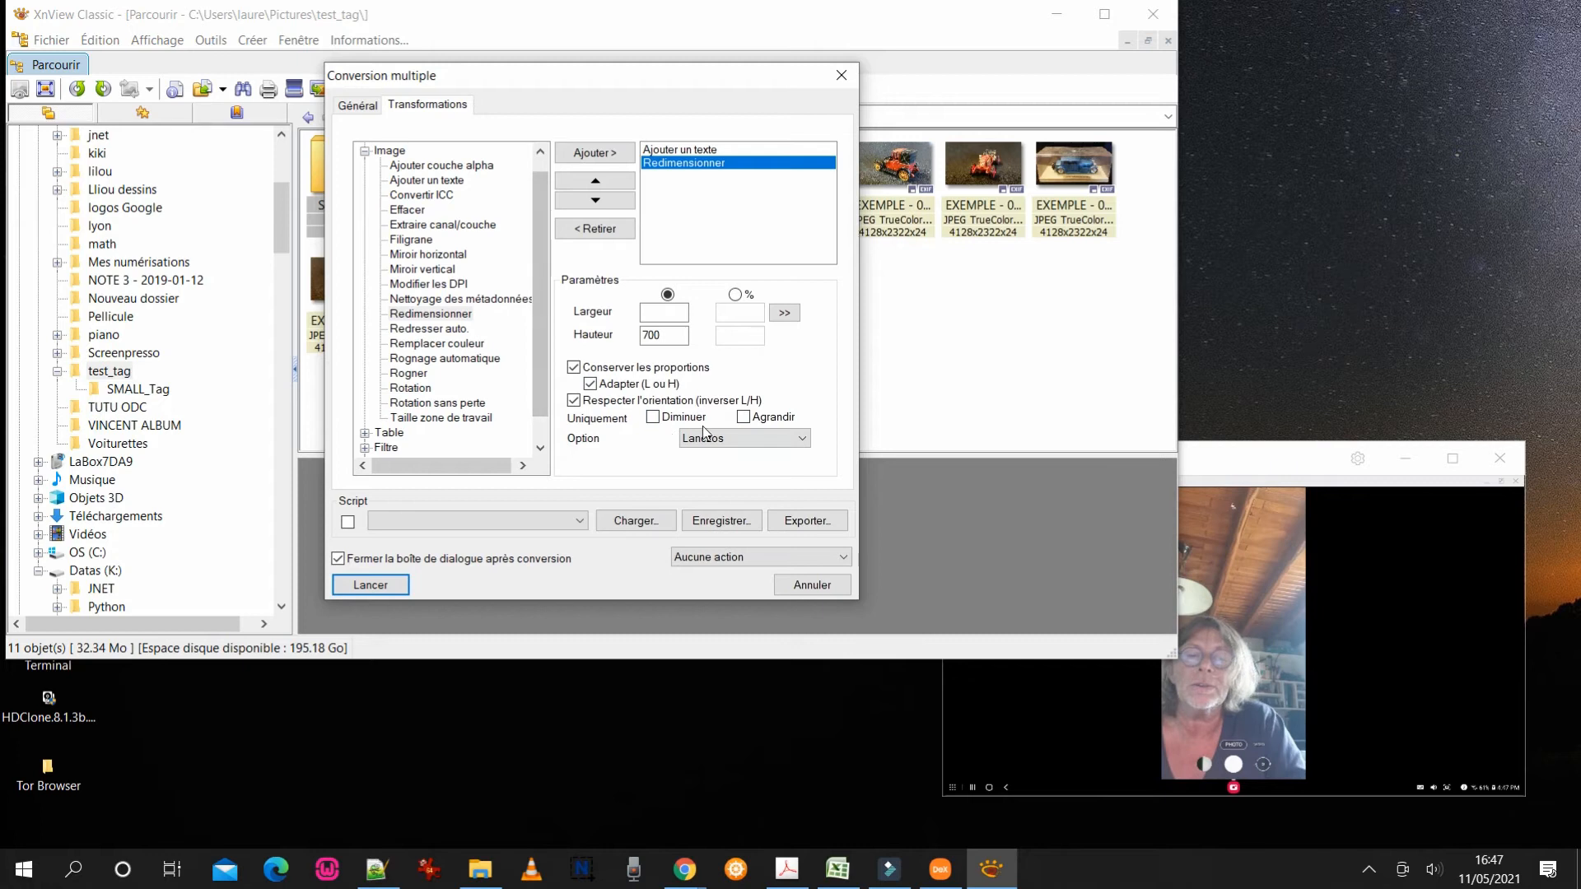
left_click(726, 439)
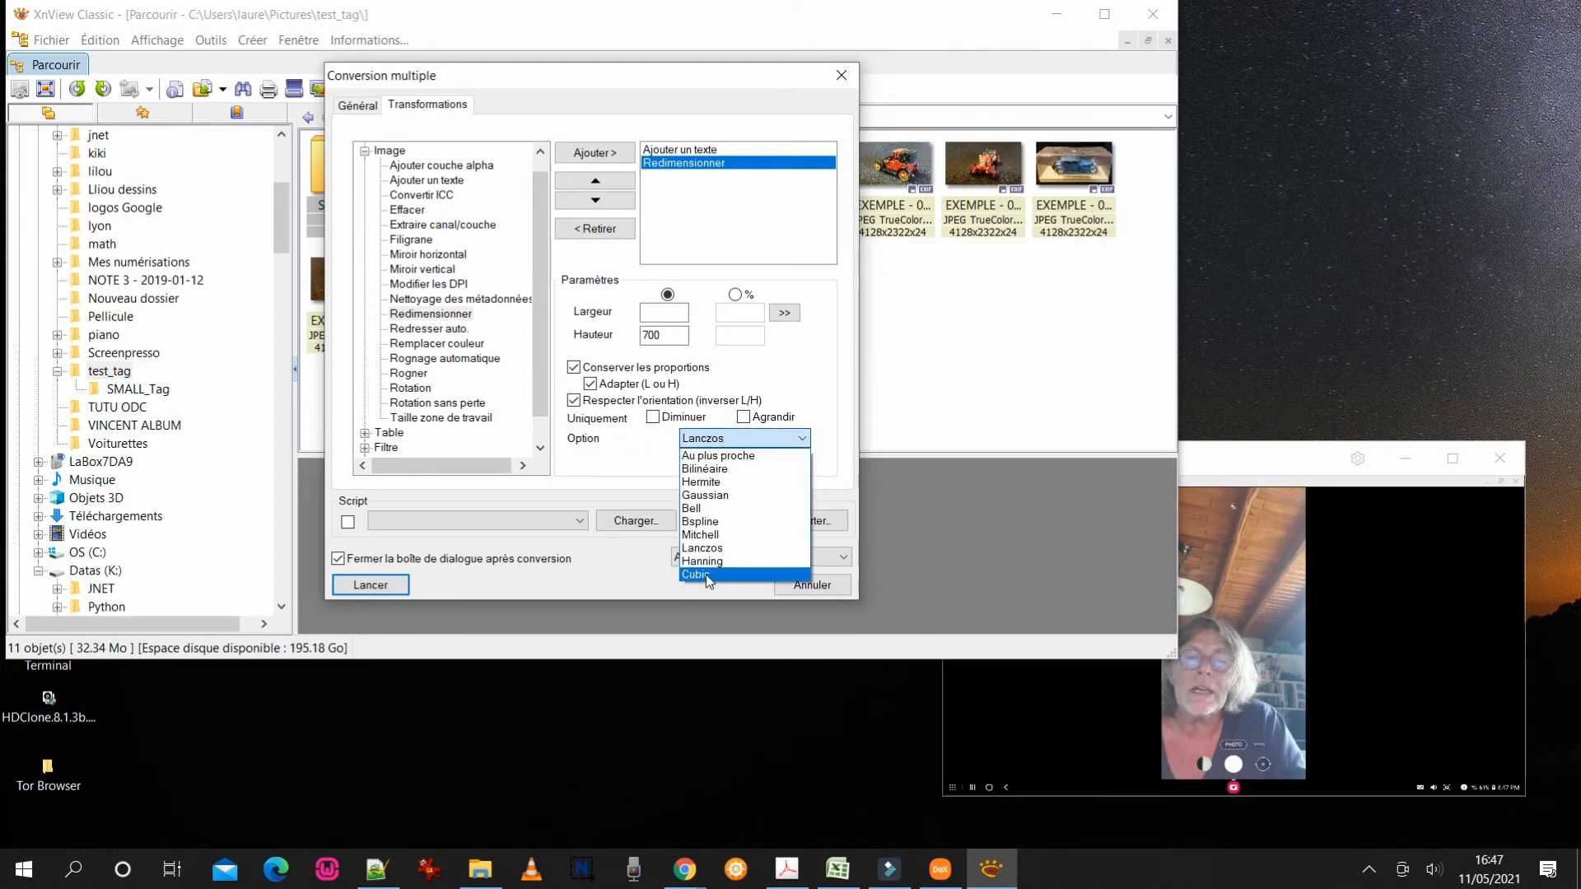
left_click(702, 574)
left_click(720, 441)
left_click(720, 443)
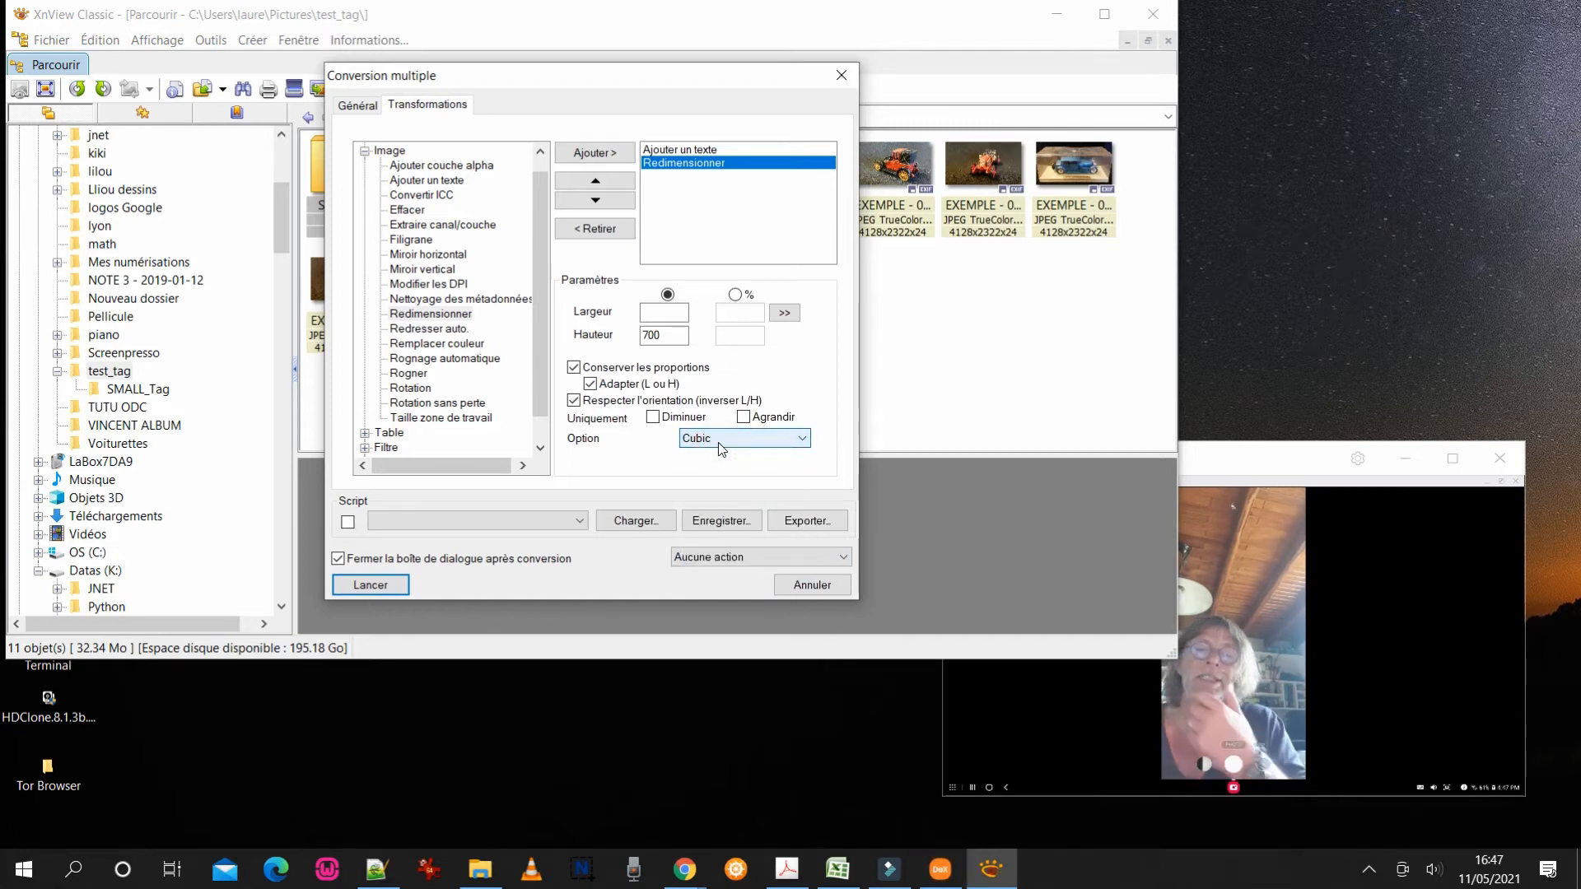
left_click(671, 154)
left_click(672, 162)
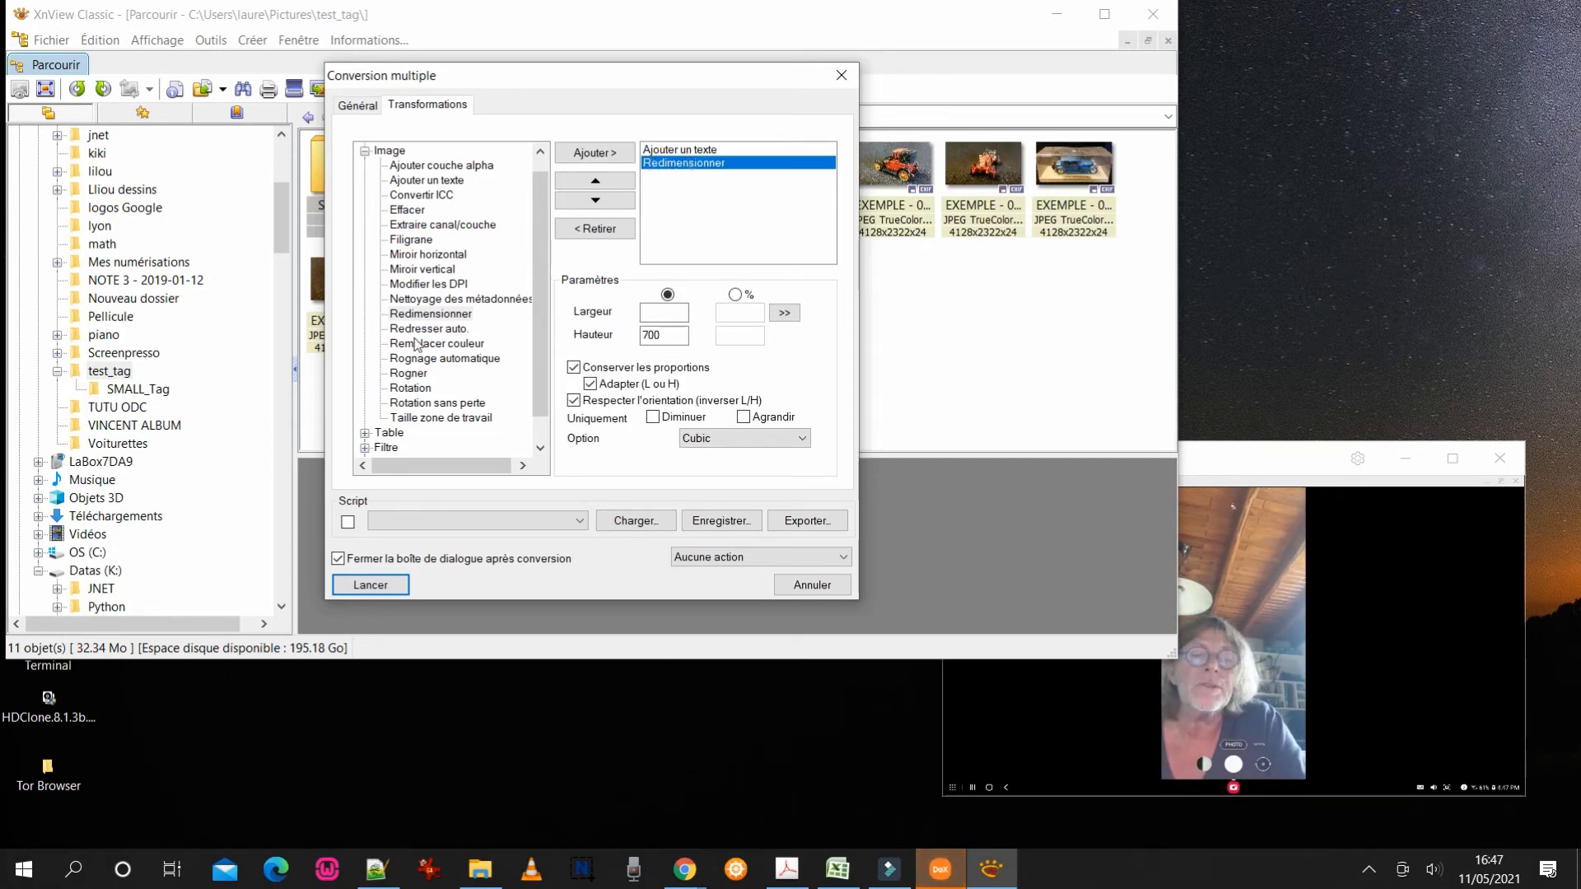
Add a "Filigrane" transformation using logo_blanc_ombre2.png from the "projet nouveau site" folder as its image file
double_click(414, 239)
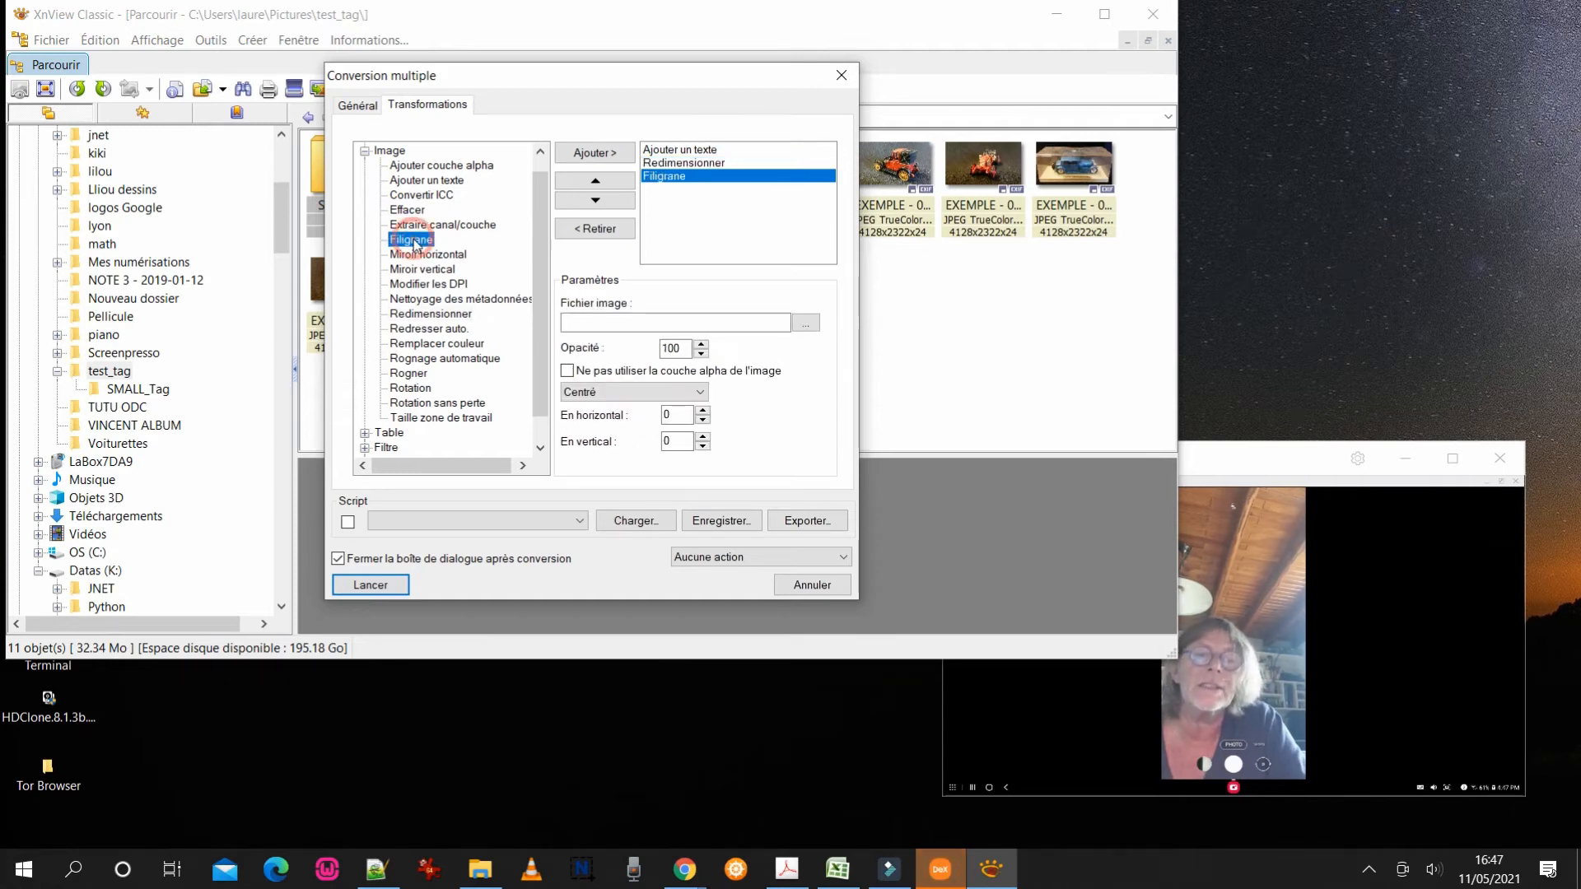
left_click(671, 183)
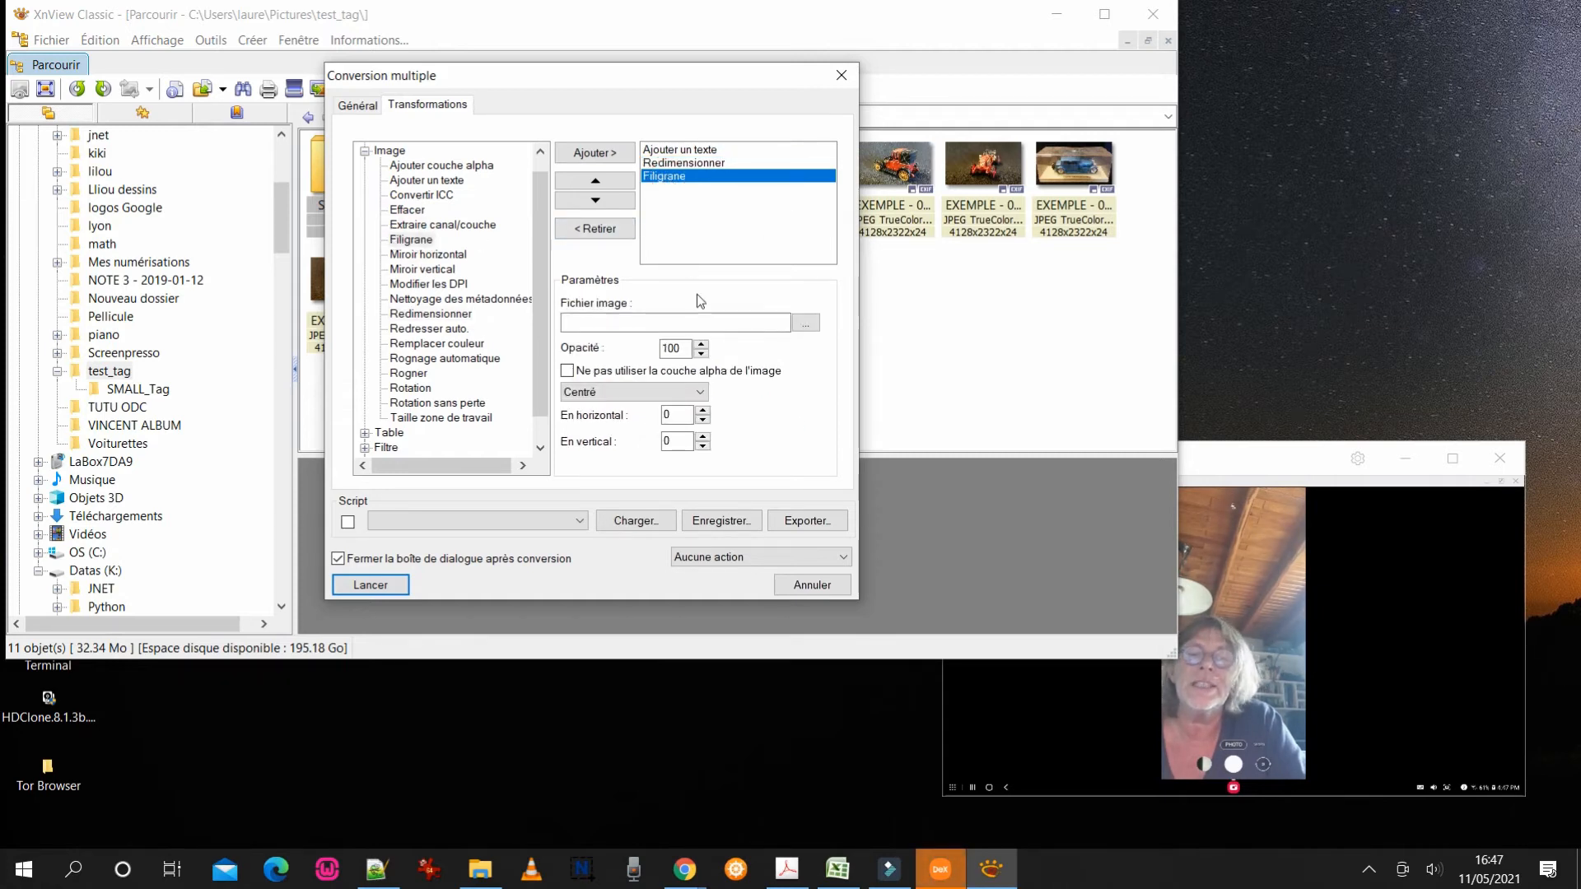
left_click(803, 324)
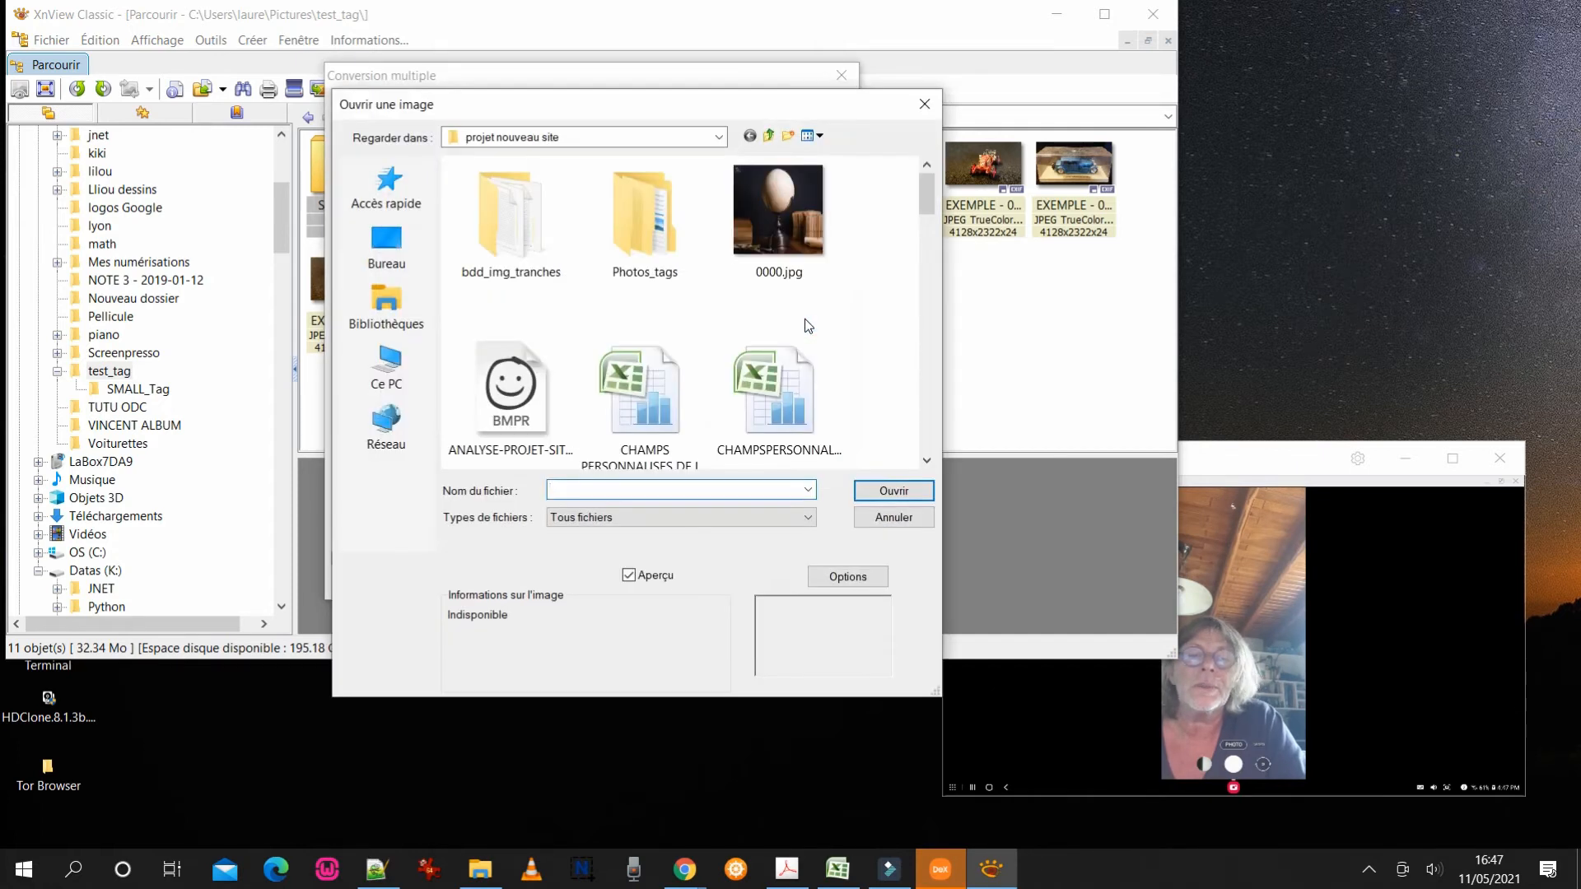
scroll(823, 317, "down", 1)
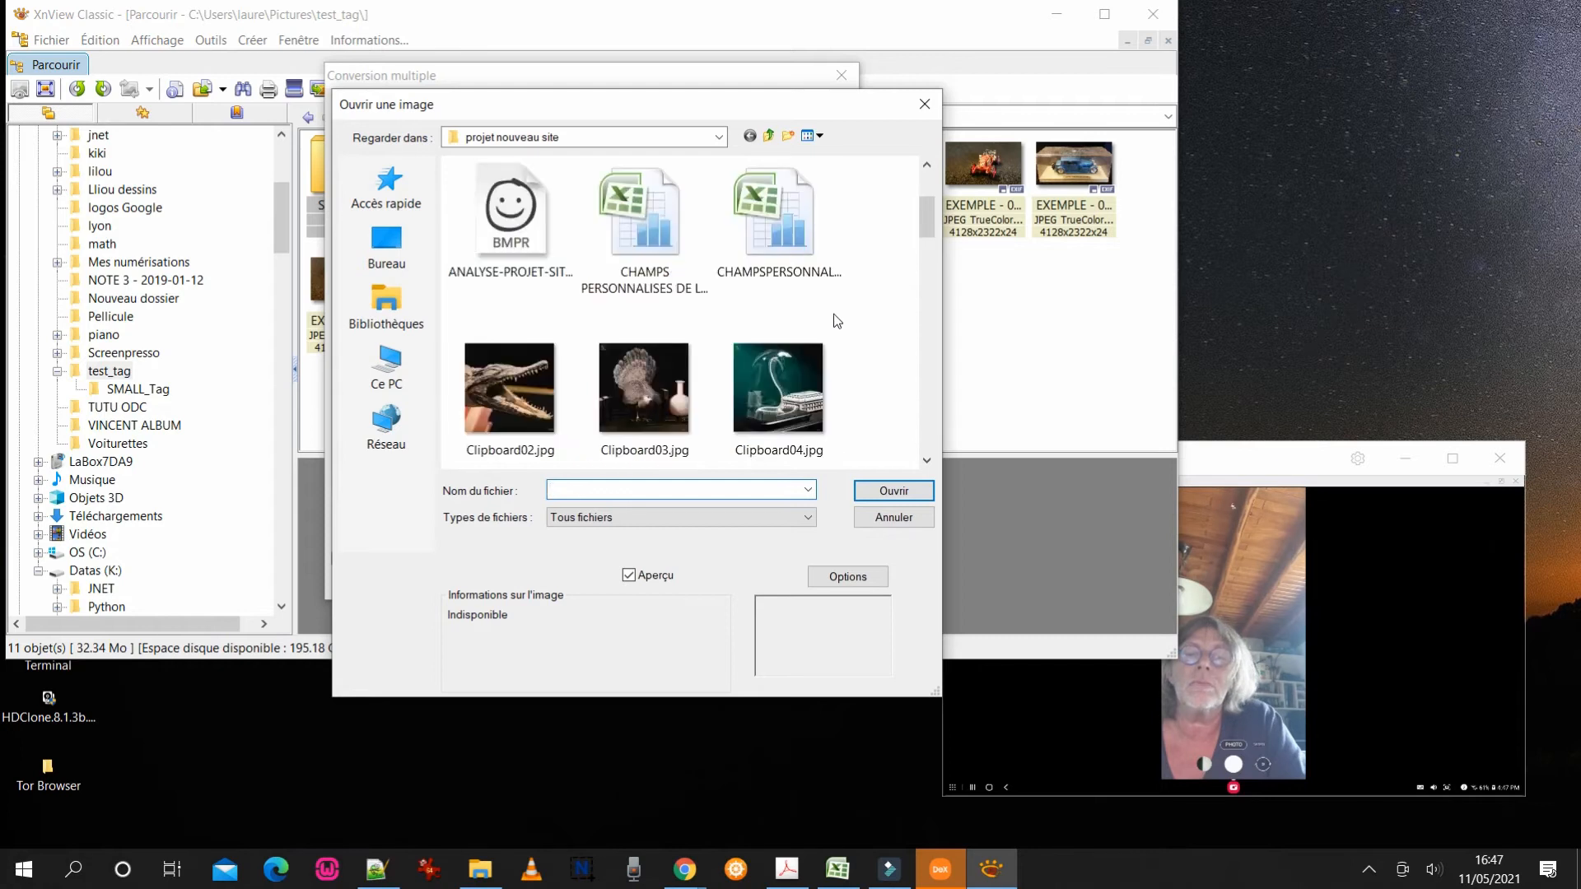
scroll(834, 314, "down", 3)
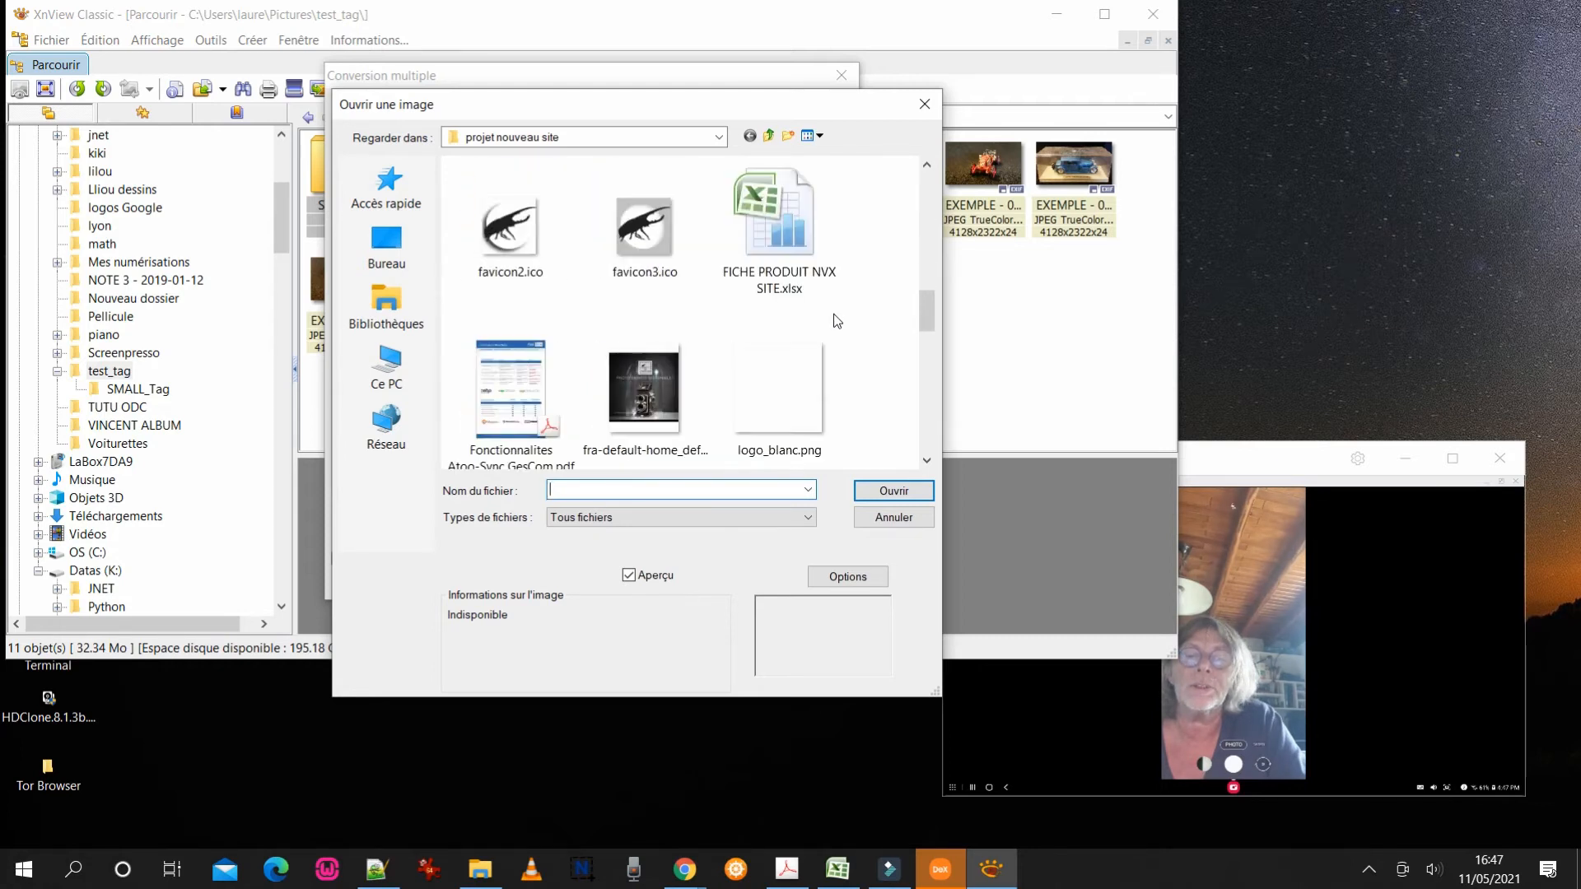
scroll(833, 314, "down", 1)
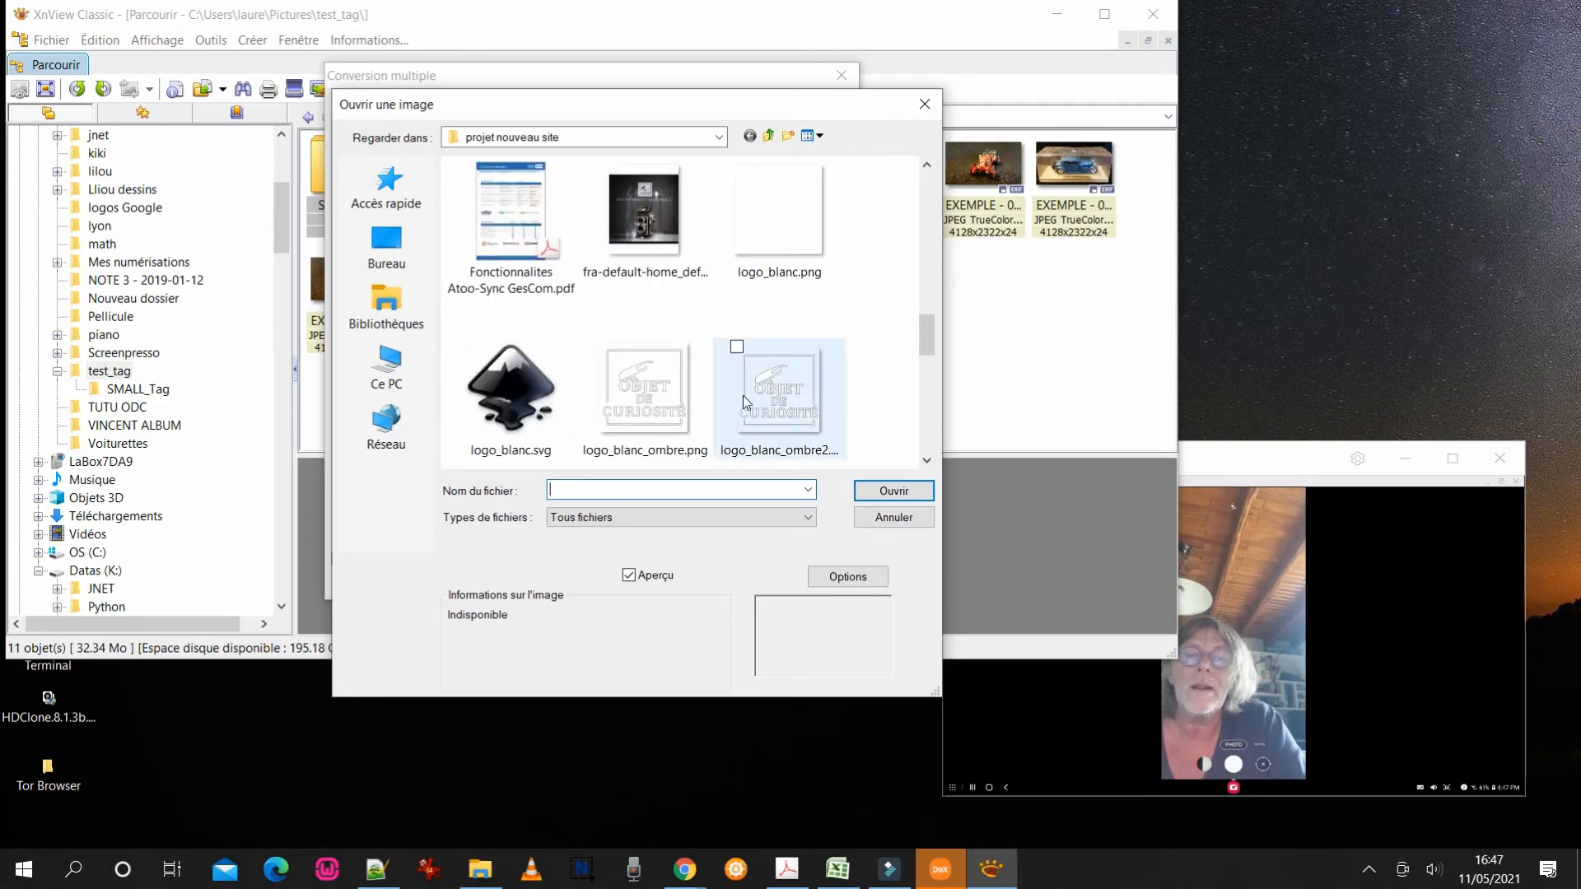
left_click(791, 411)
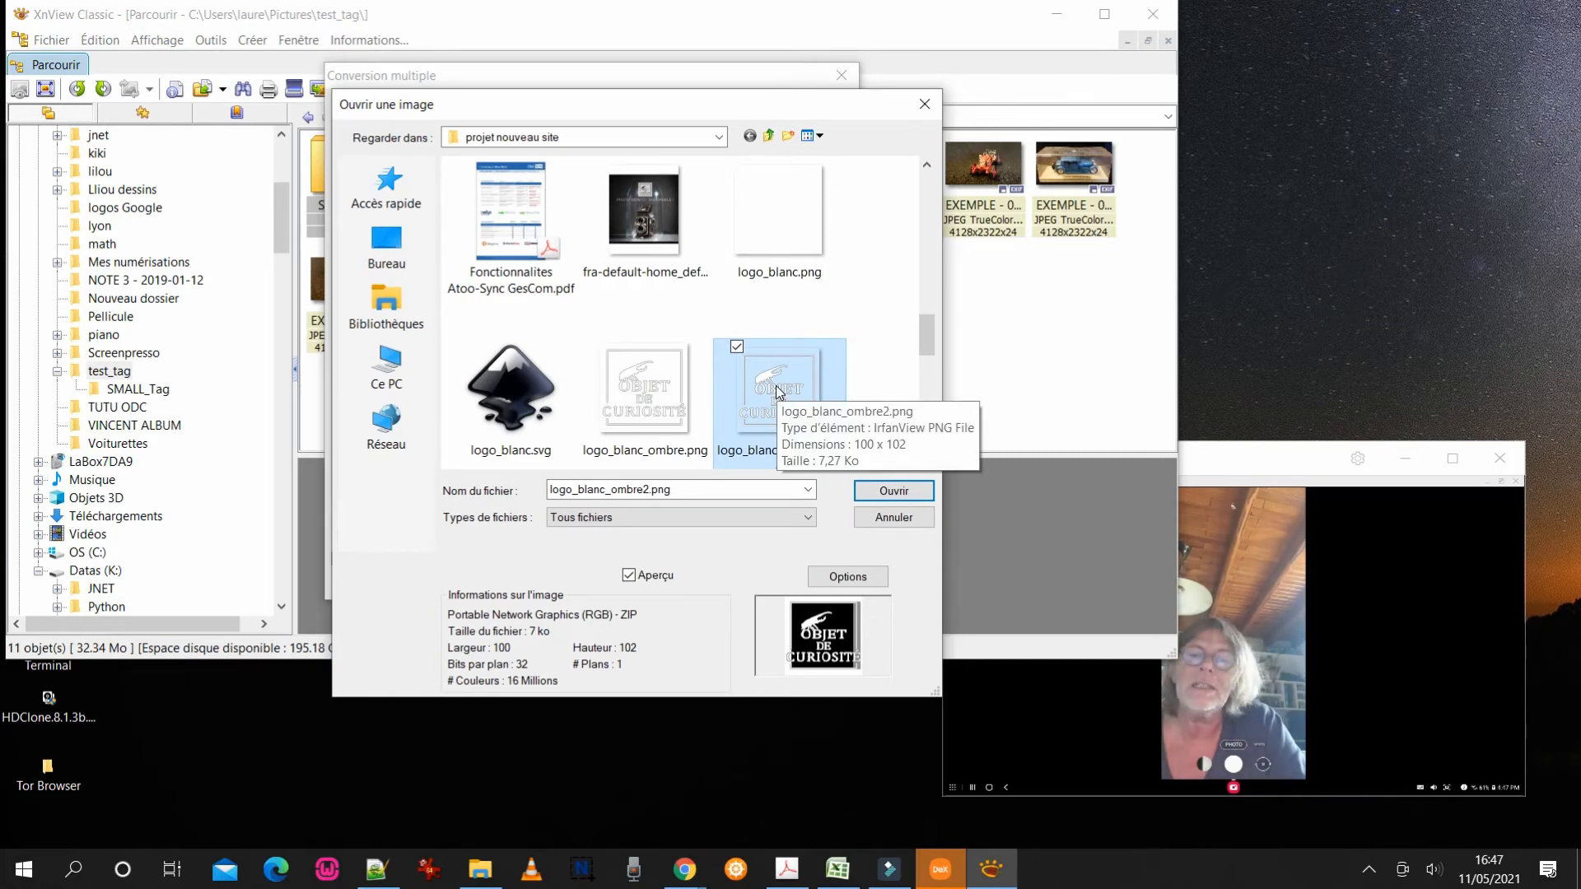
left_click(895, 490)
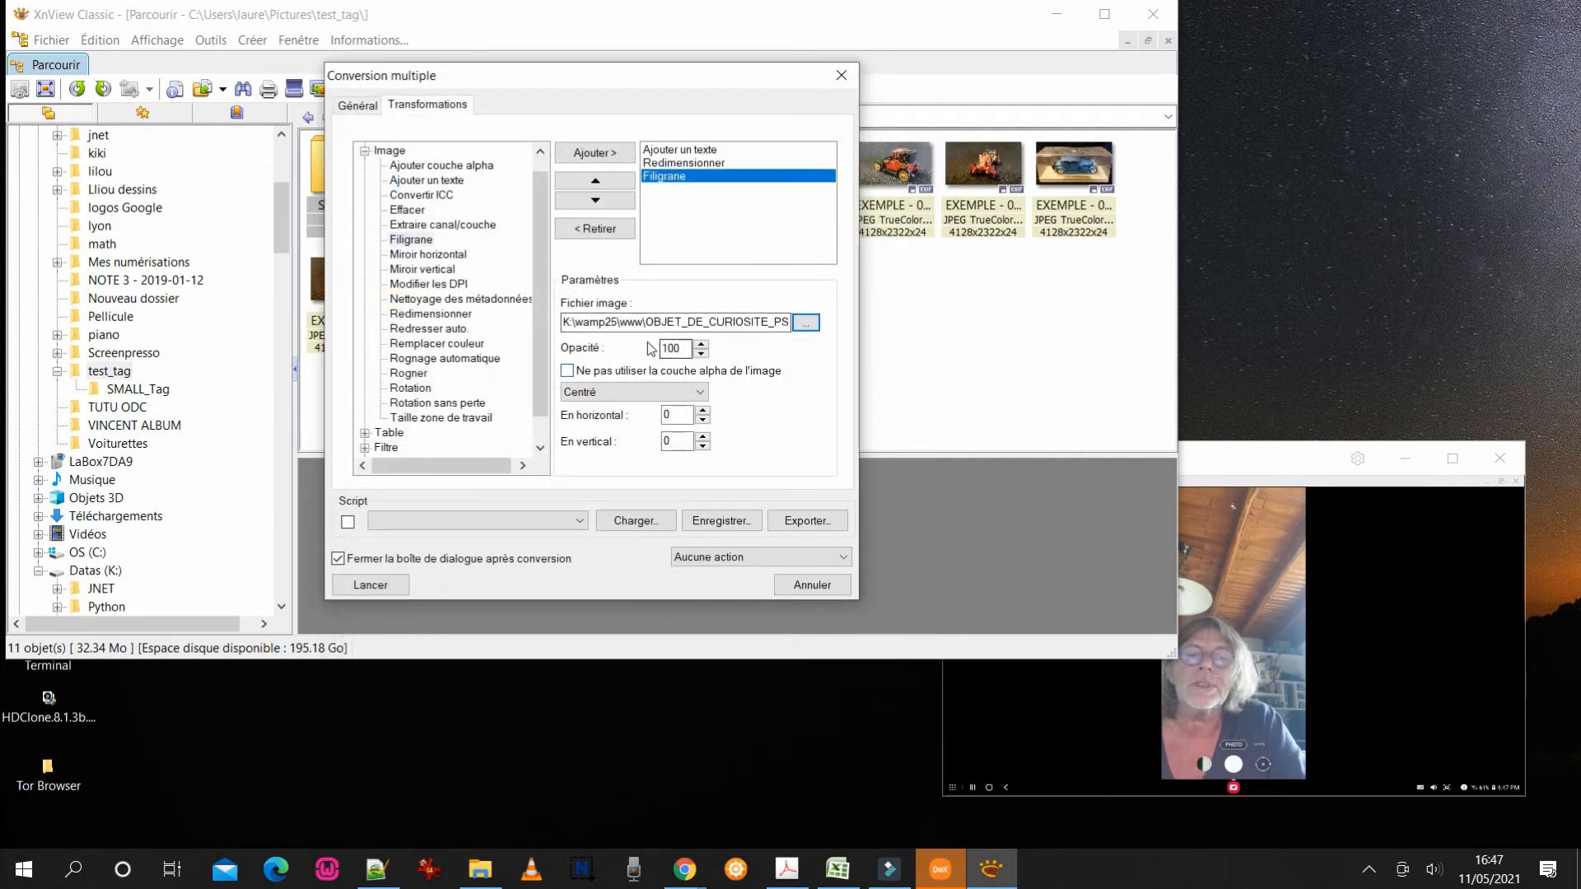
Position the watermark at "En haut à gauche" with horizontal and vertical offsets of 15, at opacity 100
left_click(600, 393)
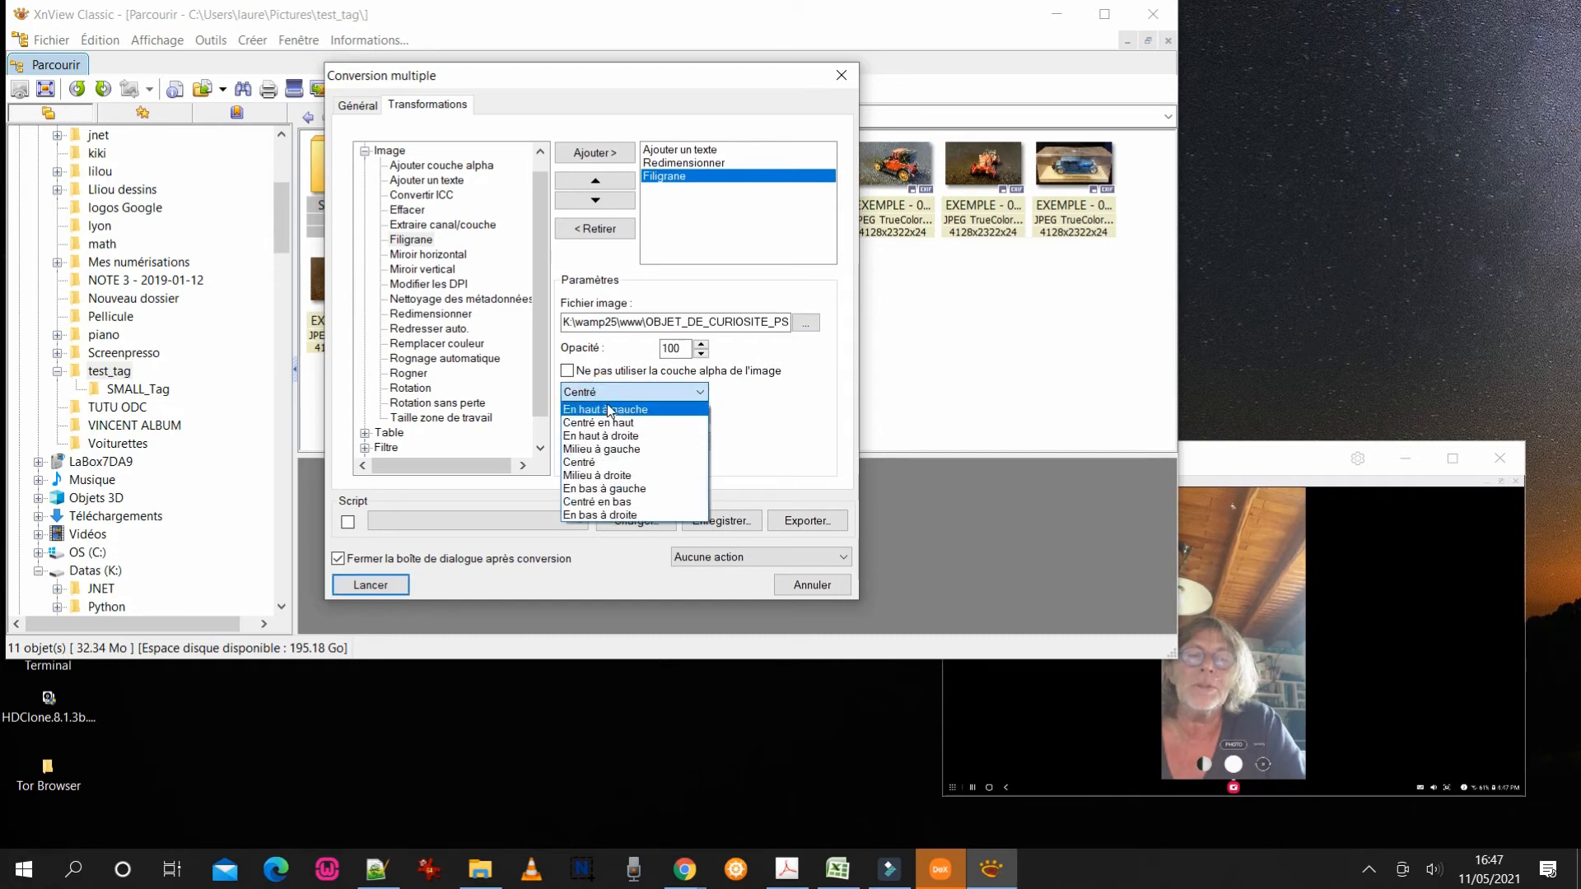
left_click(609, 411)
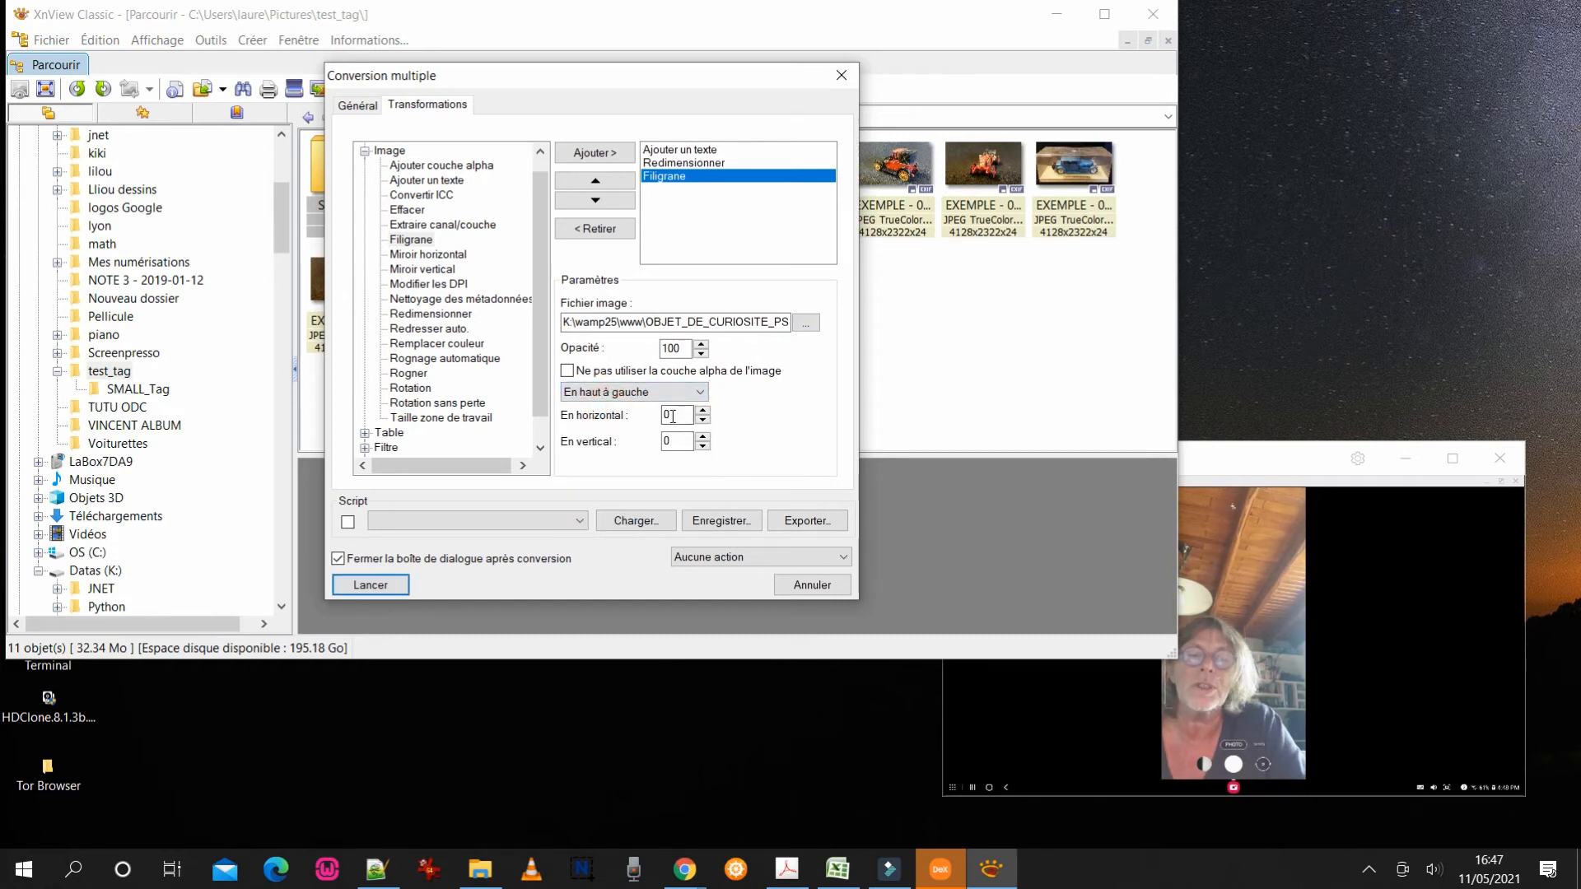
double_click(668, 412)
type("15")
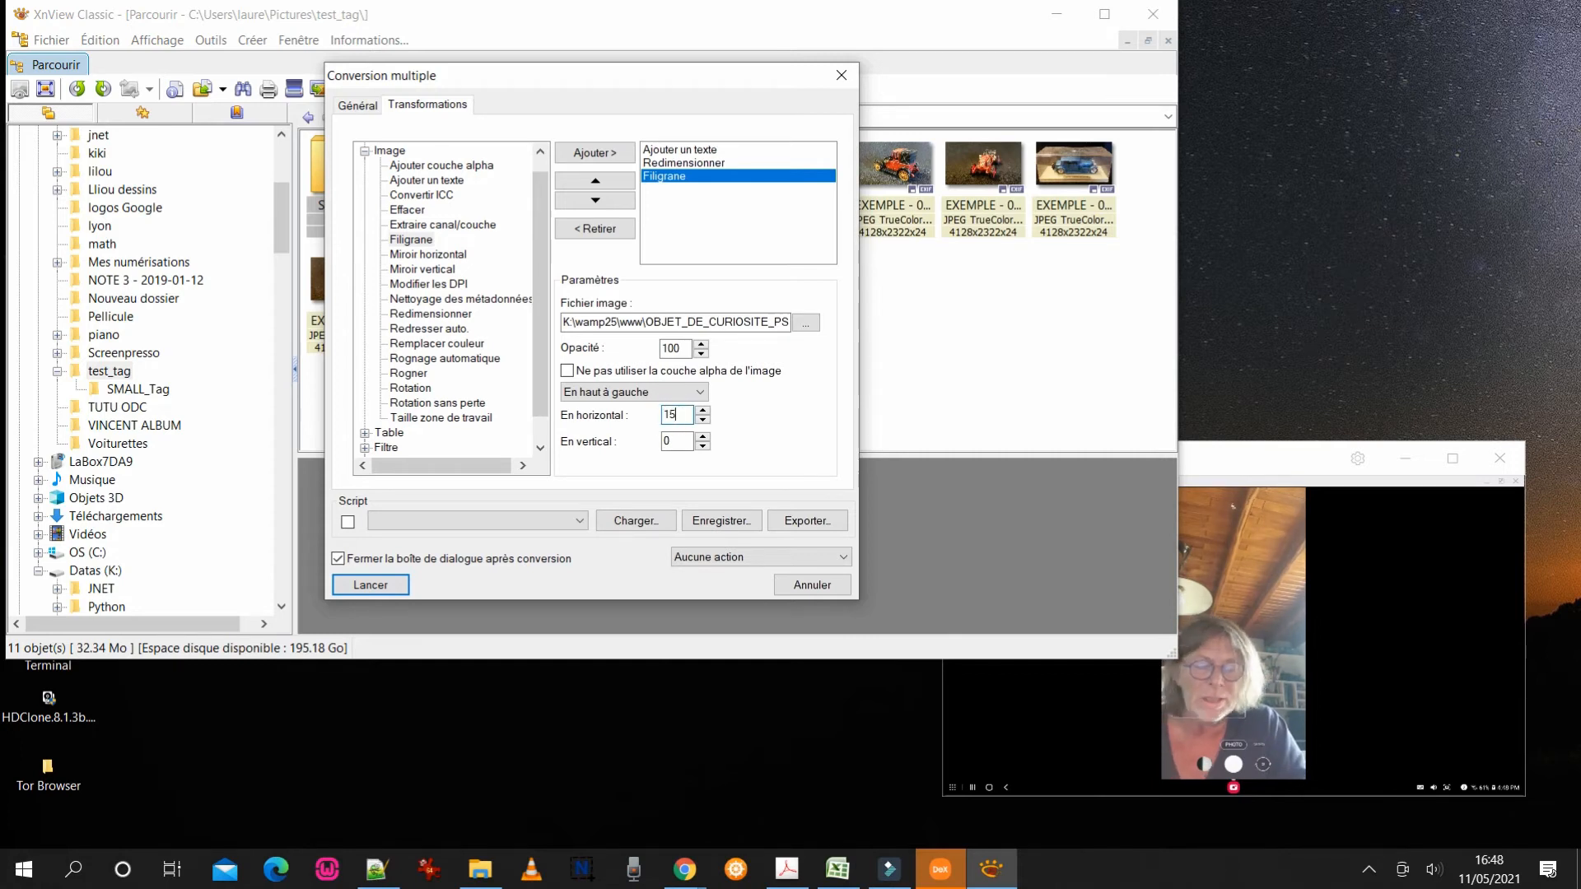
double_click(674, 441)
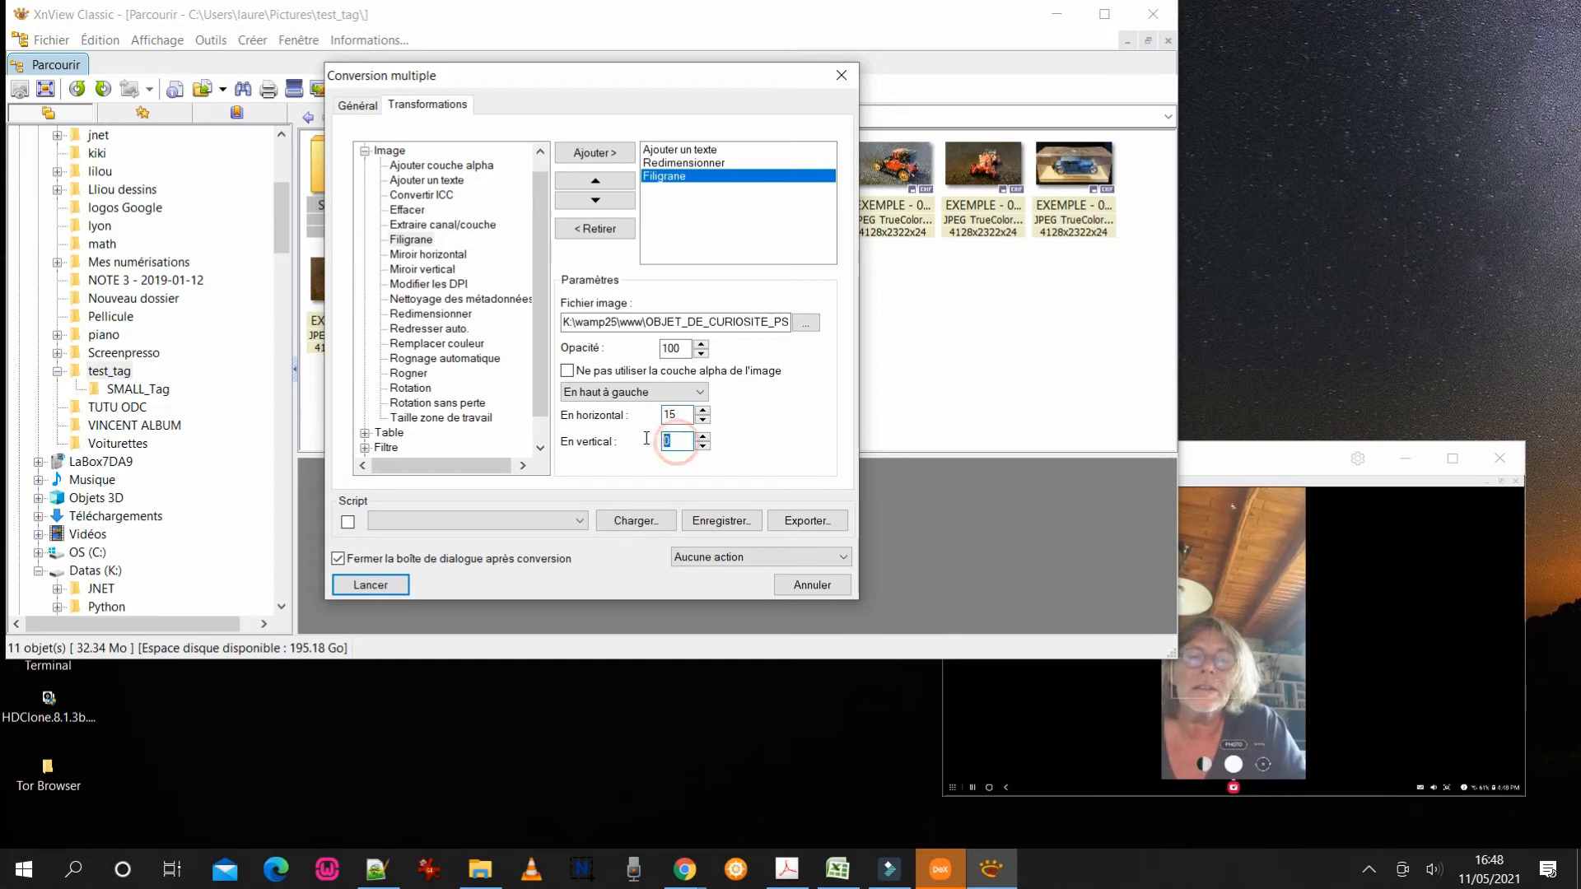
type("15")
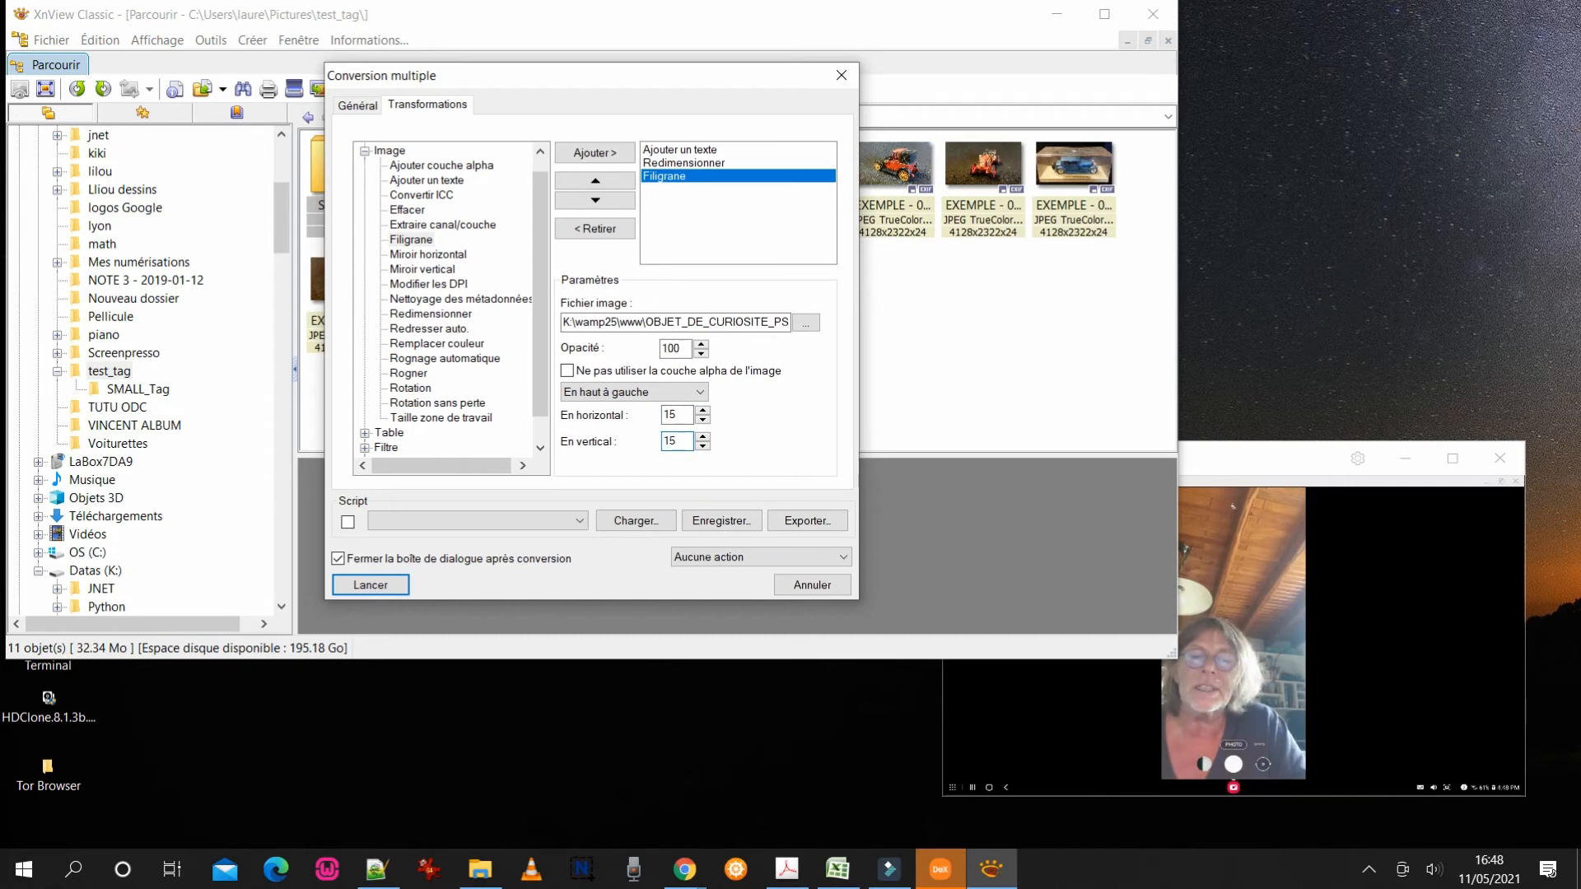
double_click(681, 346)
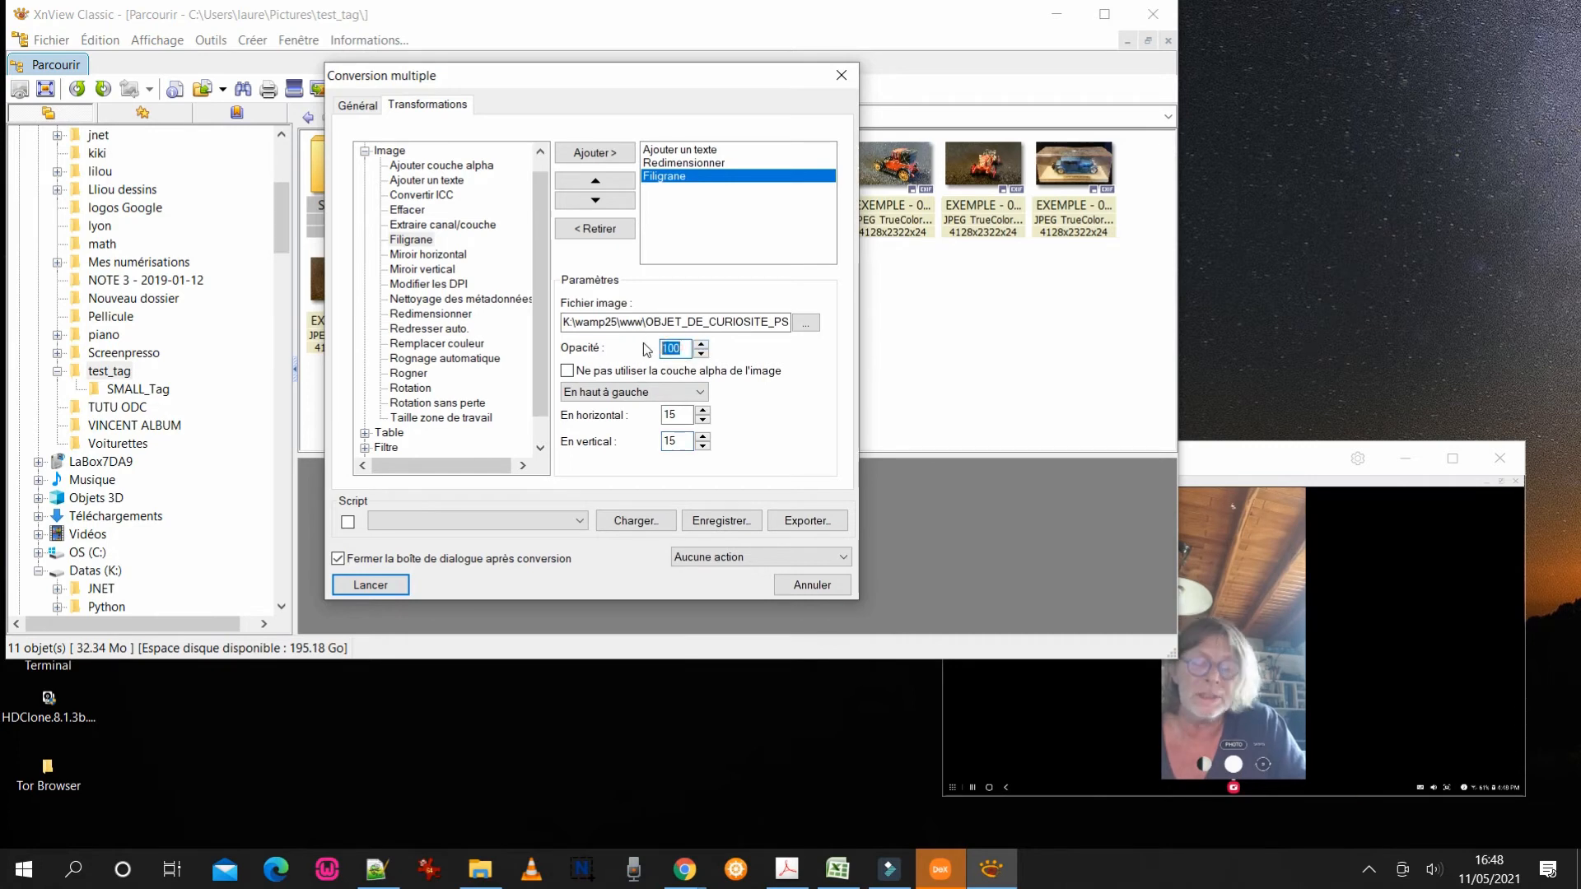
type("5")
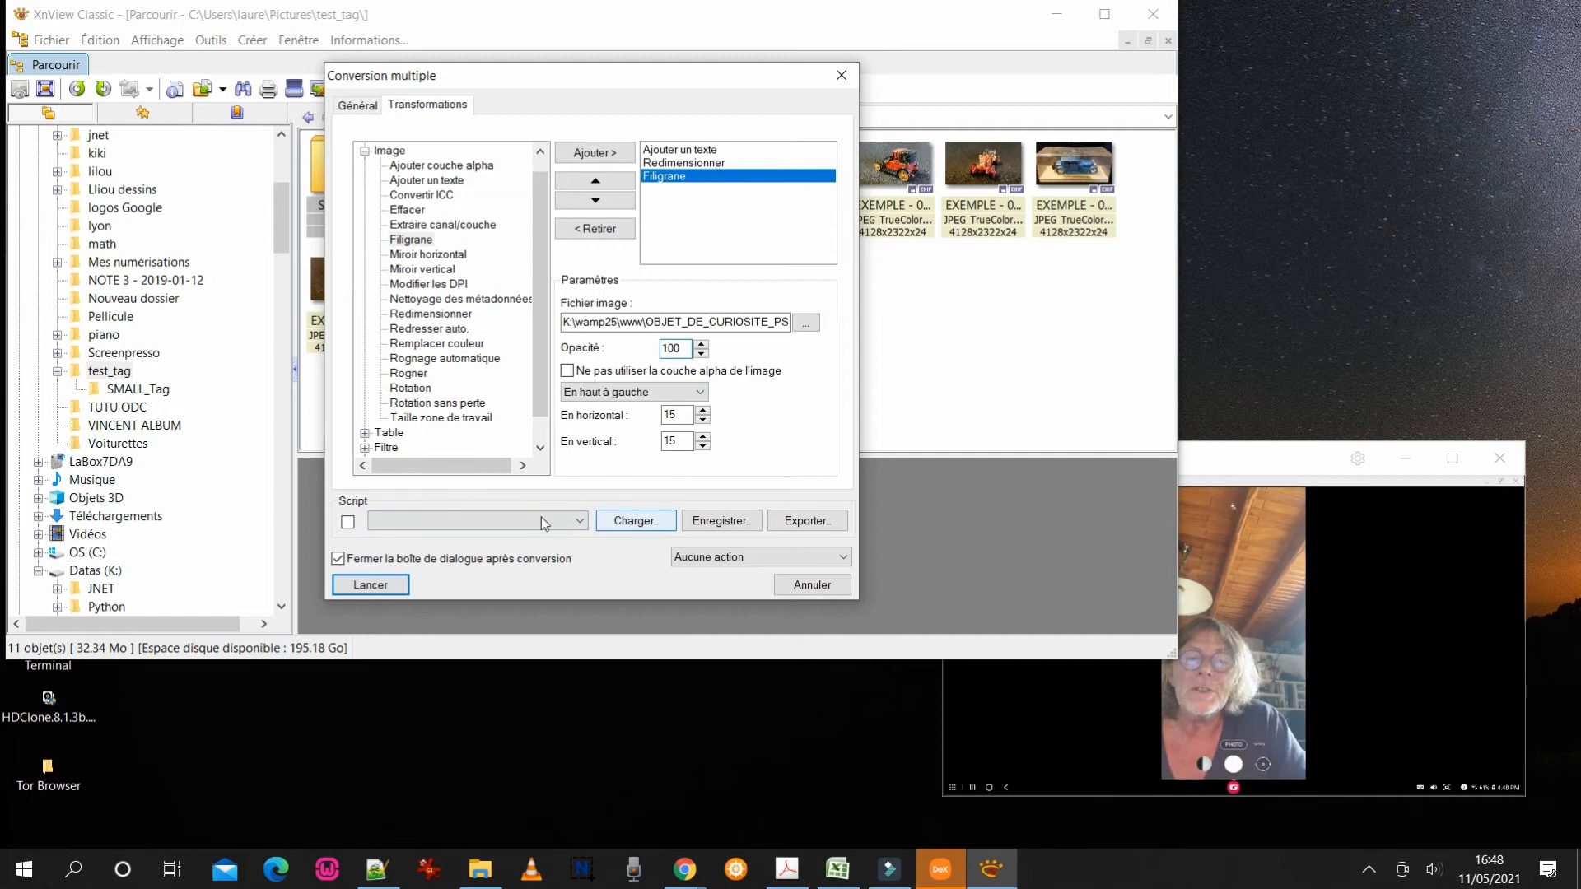
Save the transformations as a script named ExempleTag1 in the test_tag folder and launch the batch conversion
left_click(728, 524)
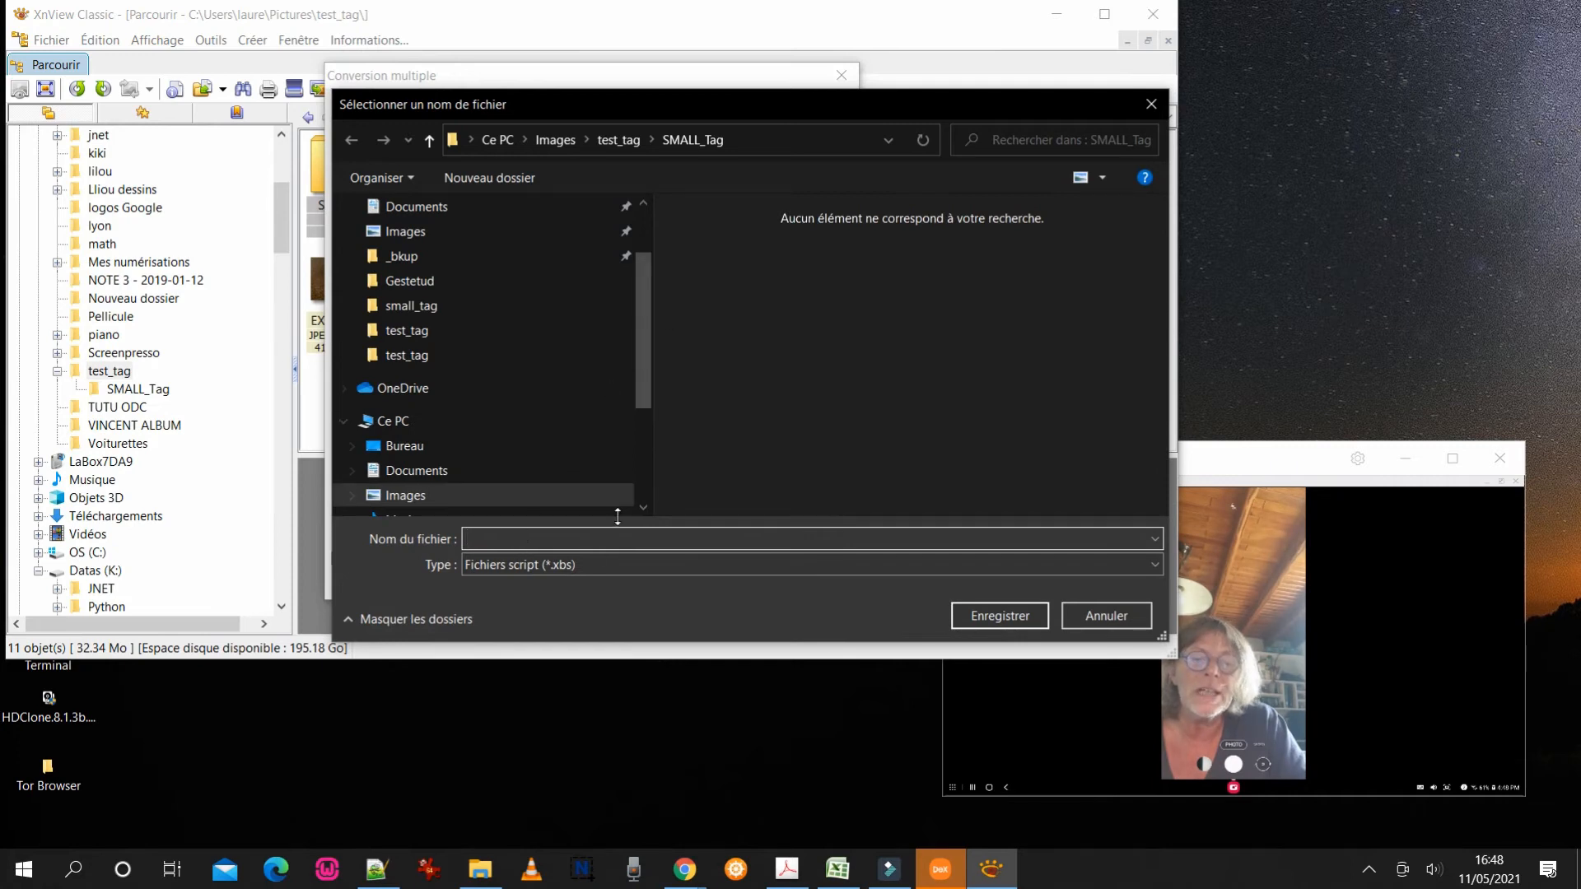
left_click(546, 537)
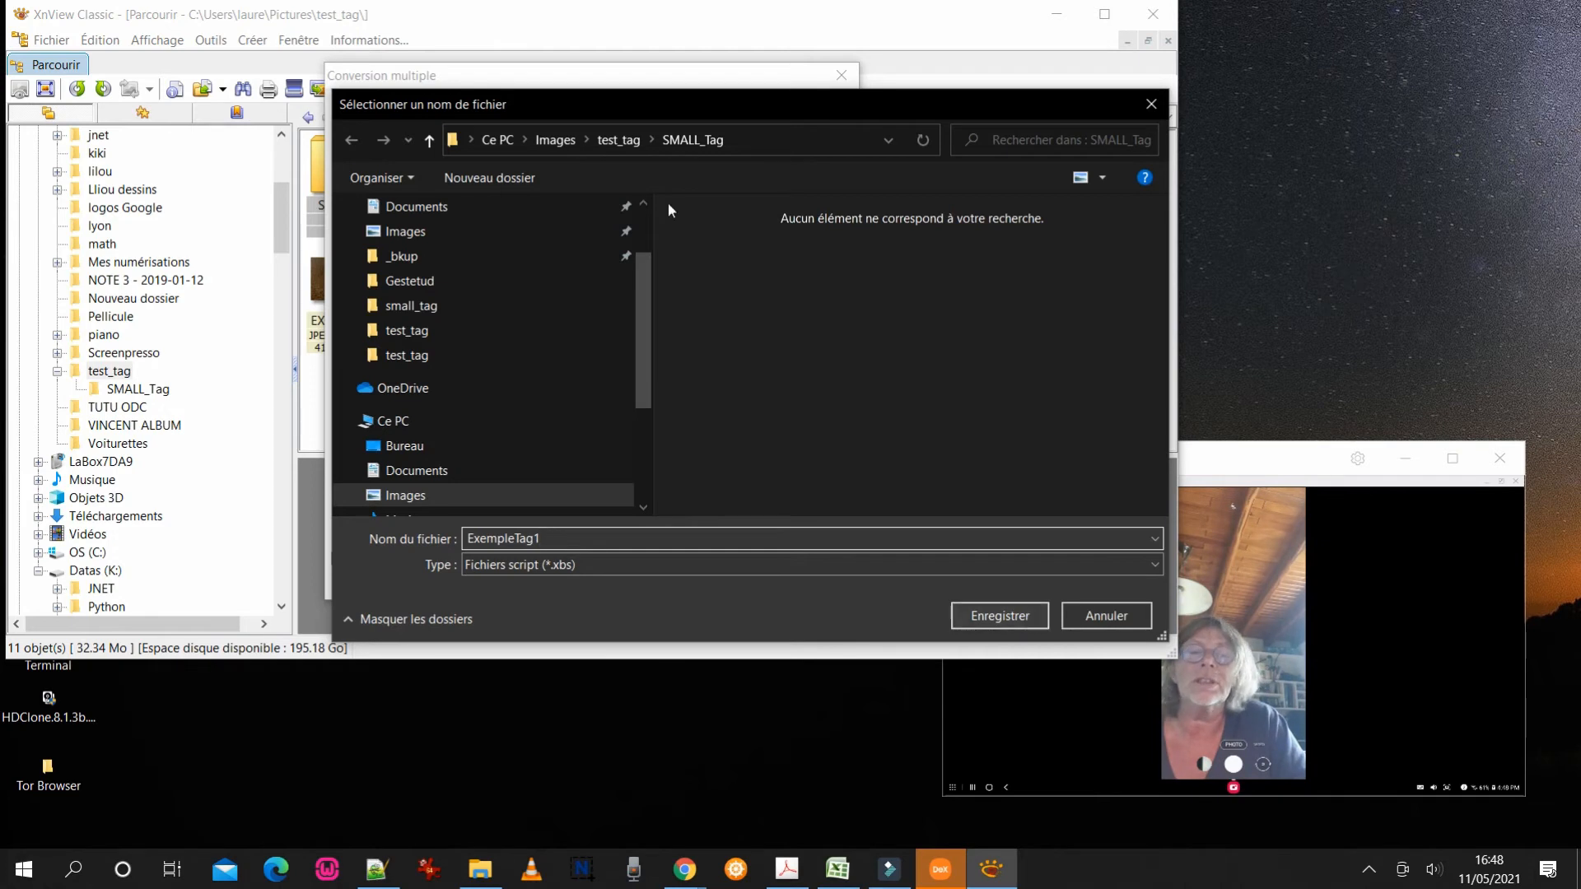
left_click(619, 140)
left_click(977, 615)
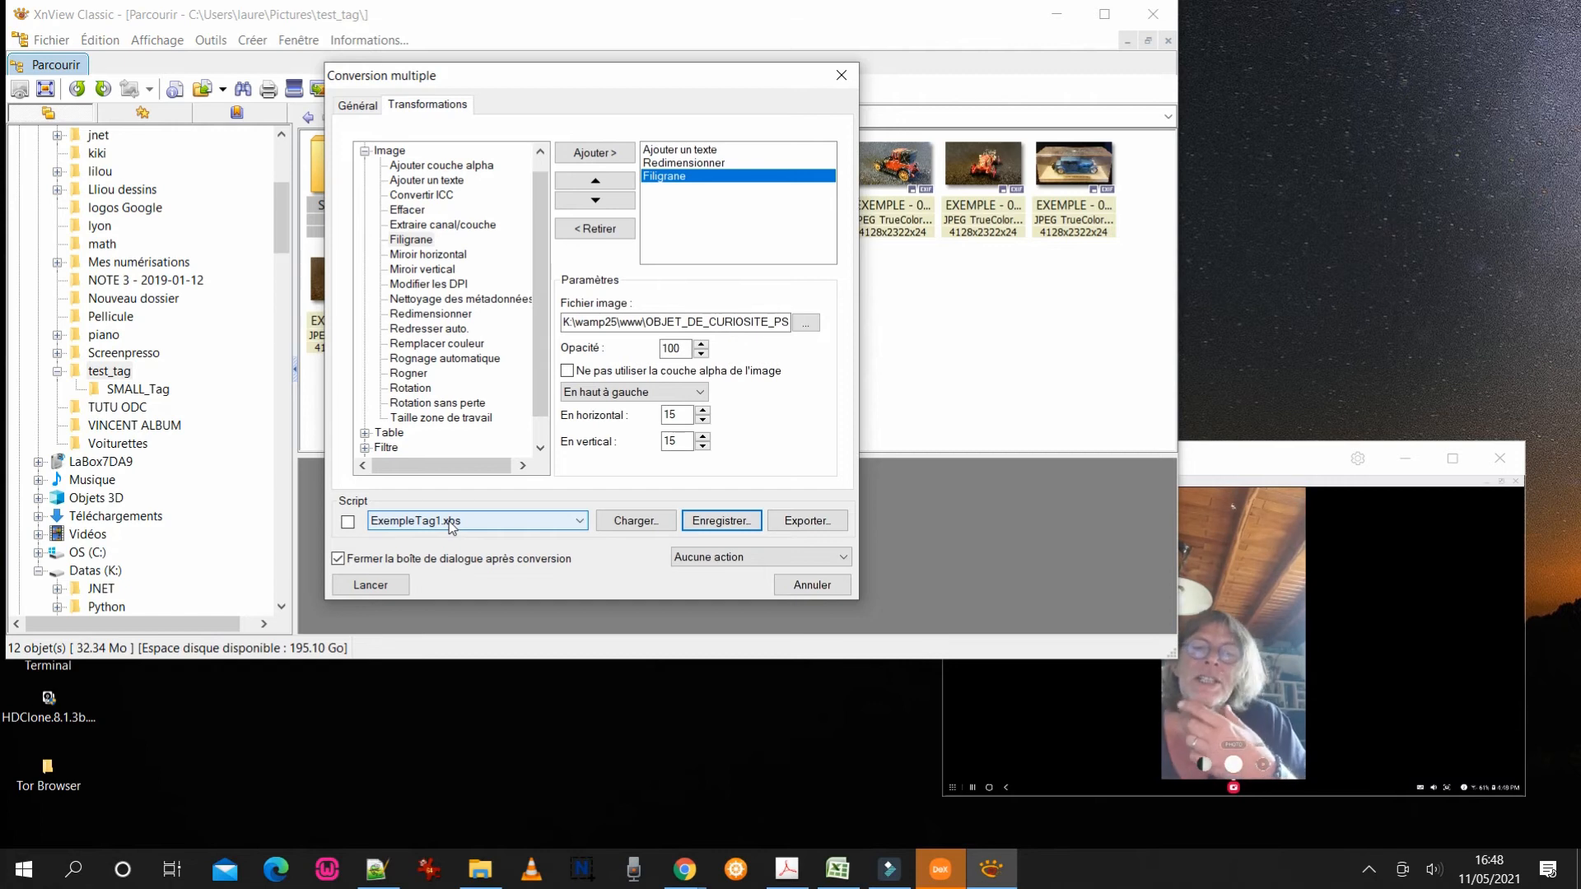
left_click(581, 522)
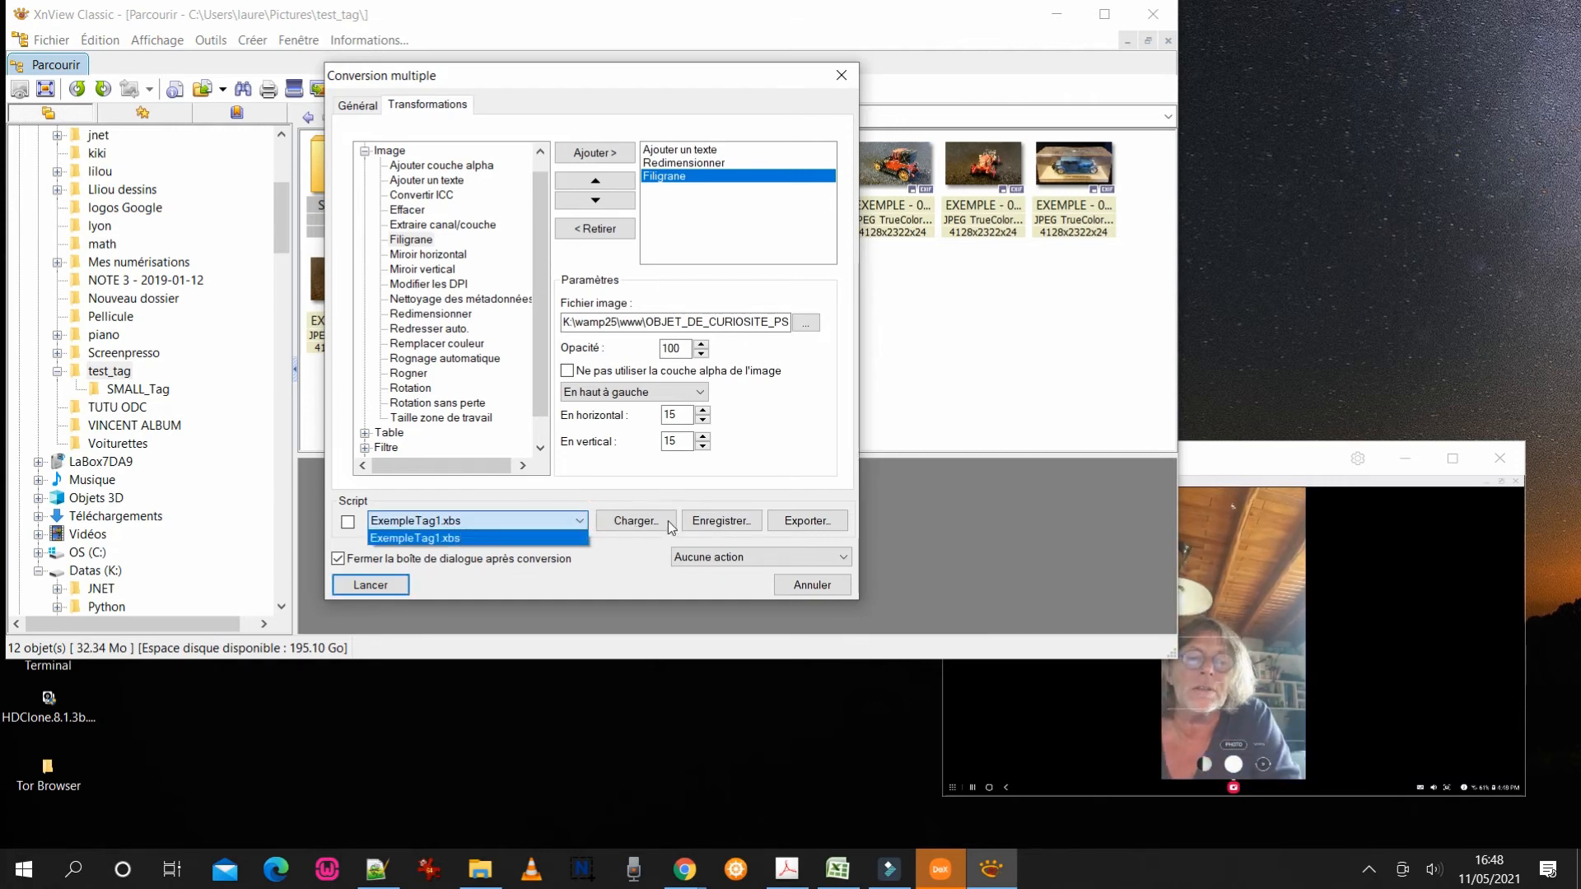
left_click(627, 575)
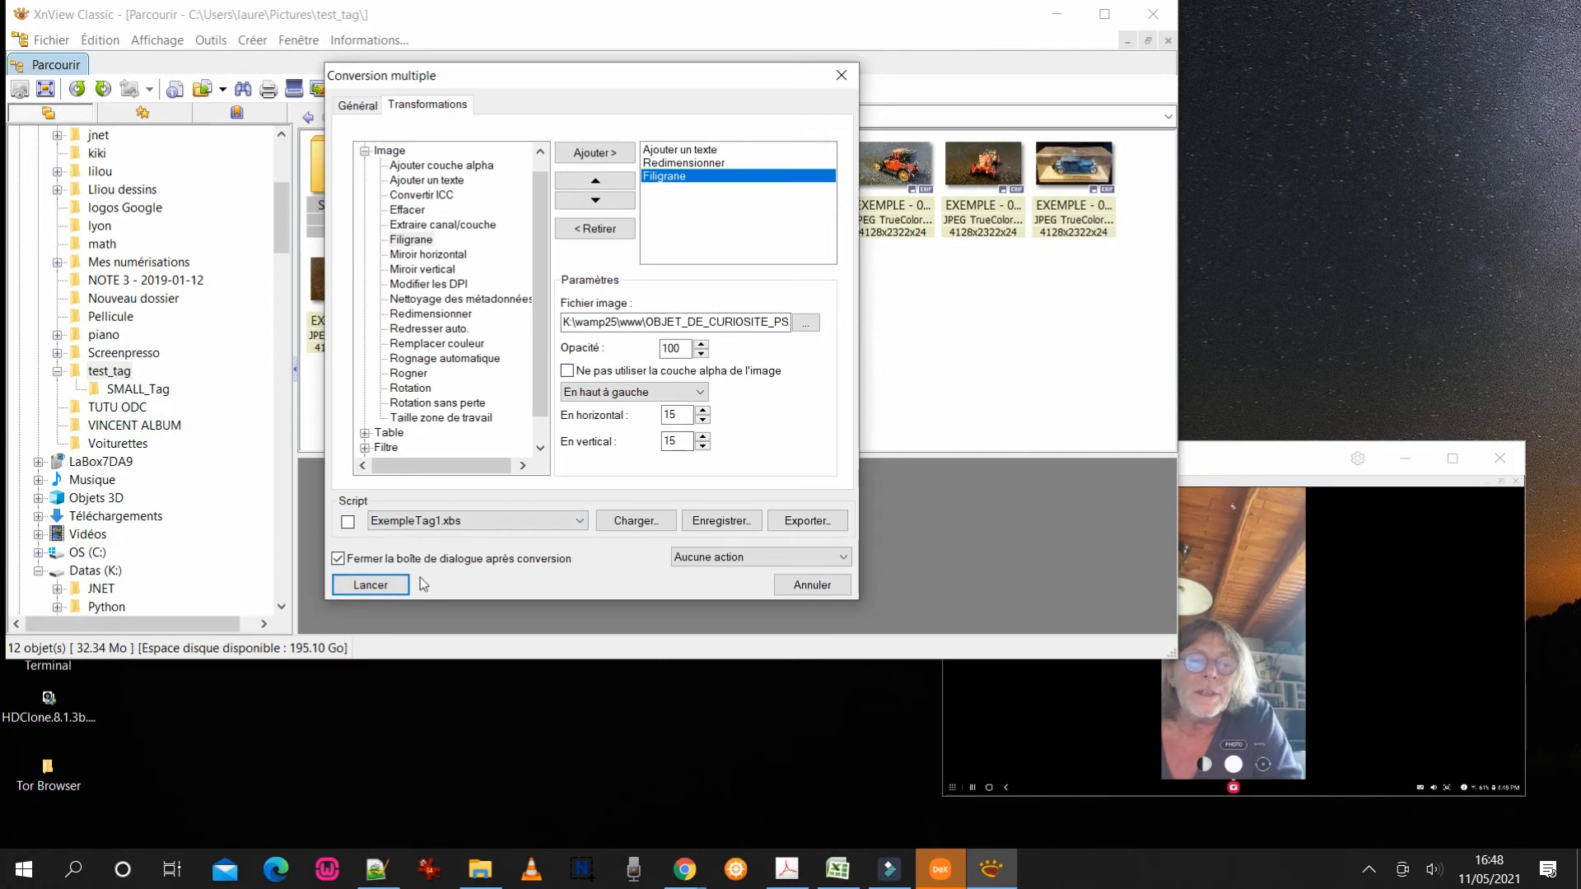
left_click(370, 585)
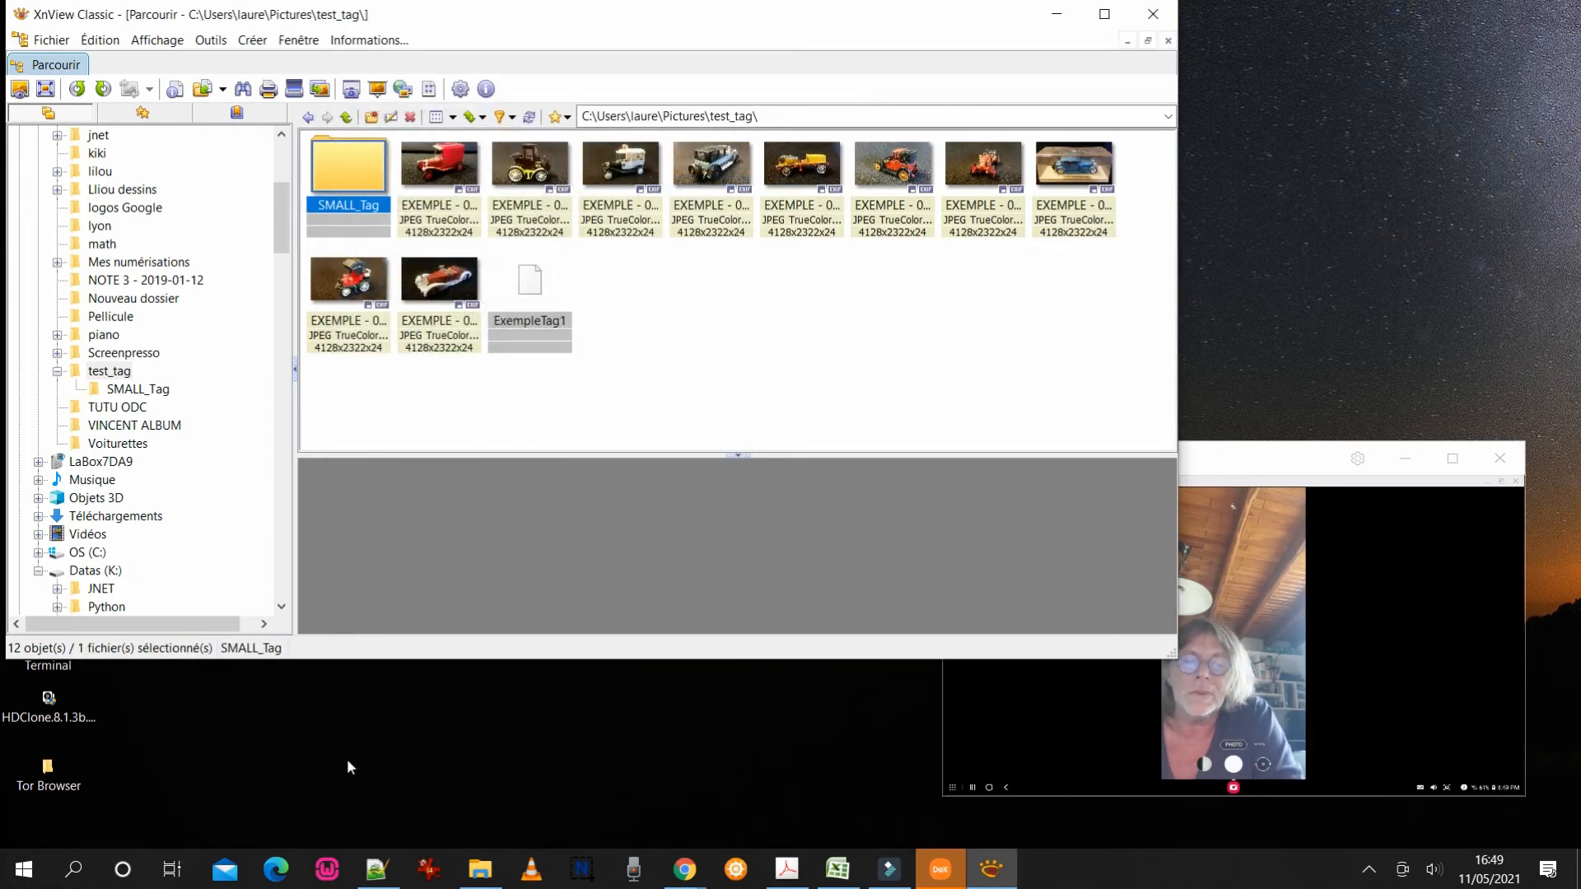
Switch to File Explorer, open EXEMPLE - 0001.jpg from SMALL_Tag in IrfanView, and browse the converted photos up to EXEMPLE - 0007.jpg
left_click(479, 880)
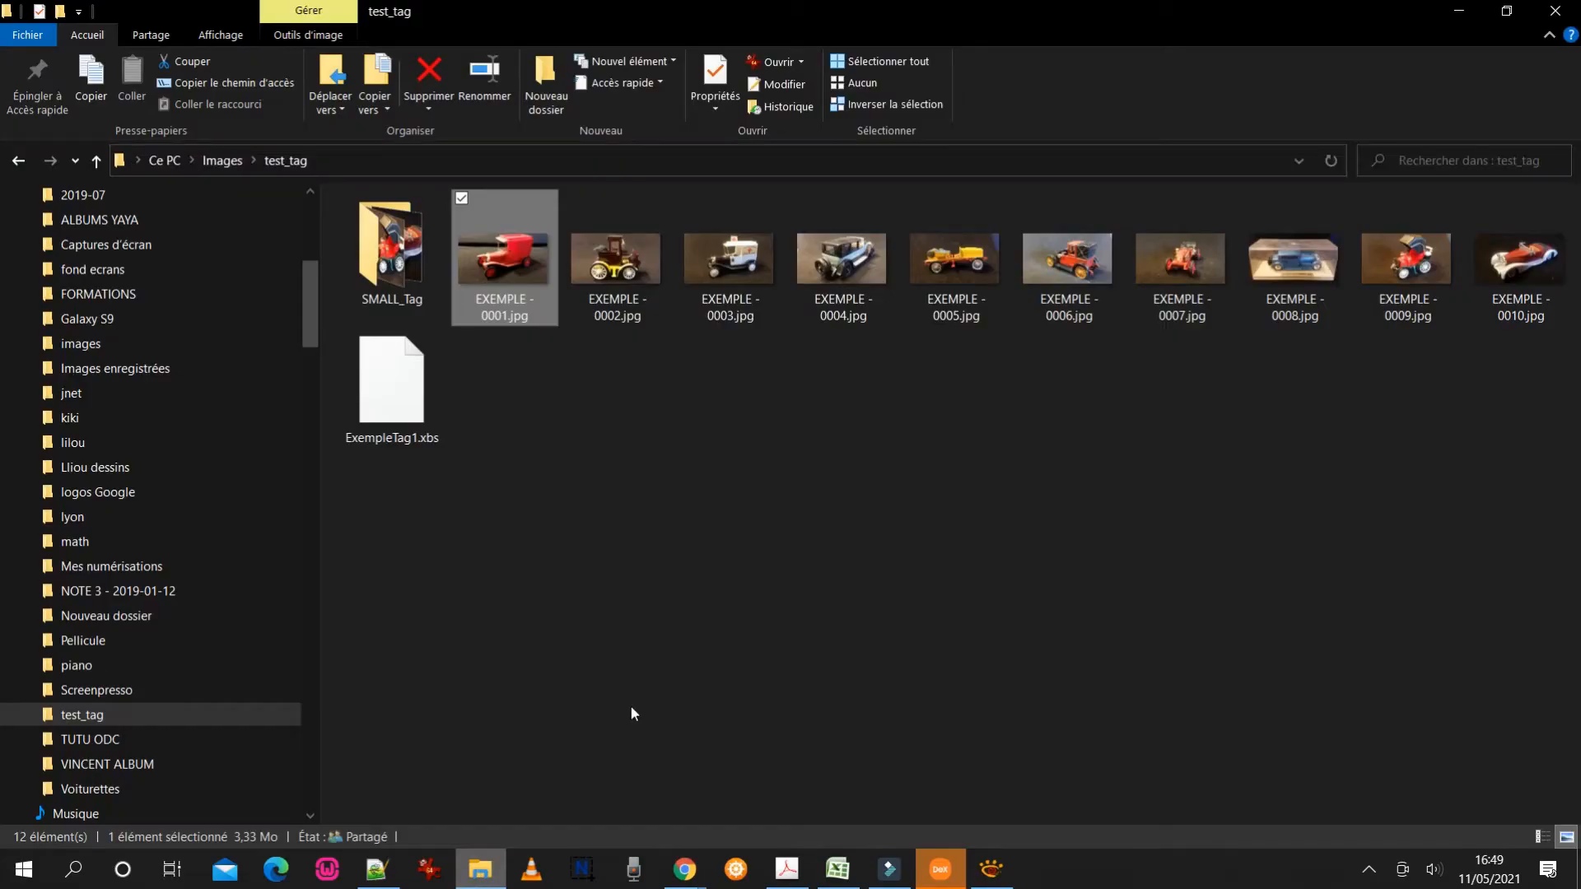
double_click(393, 266)
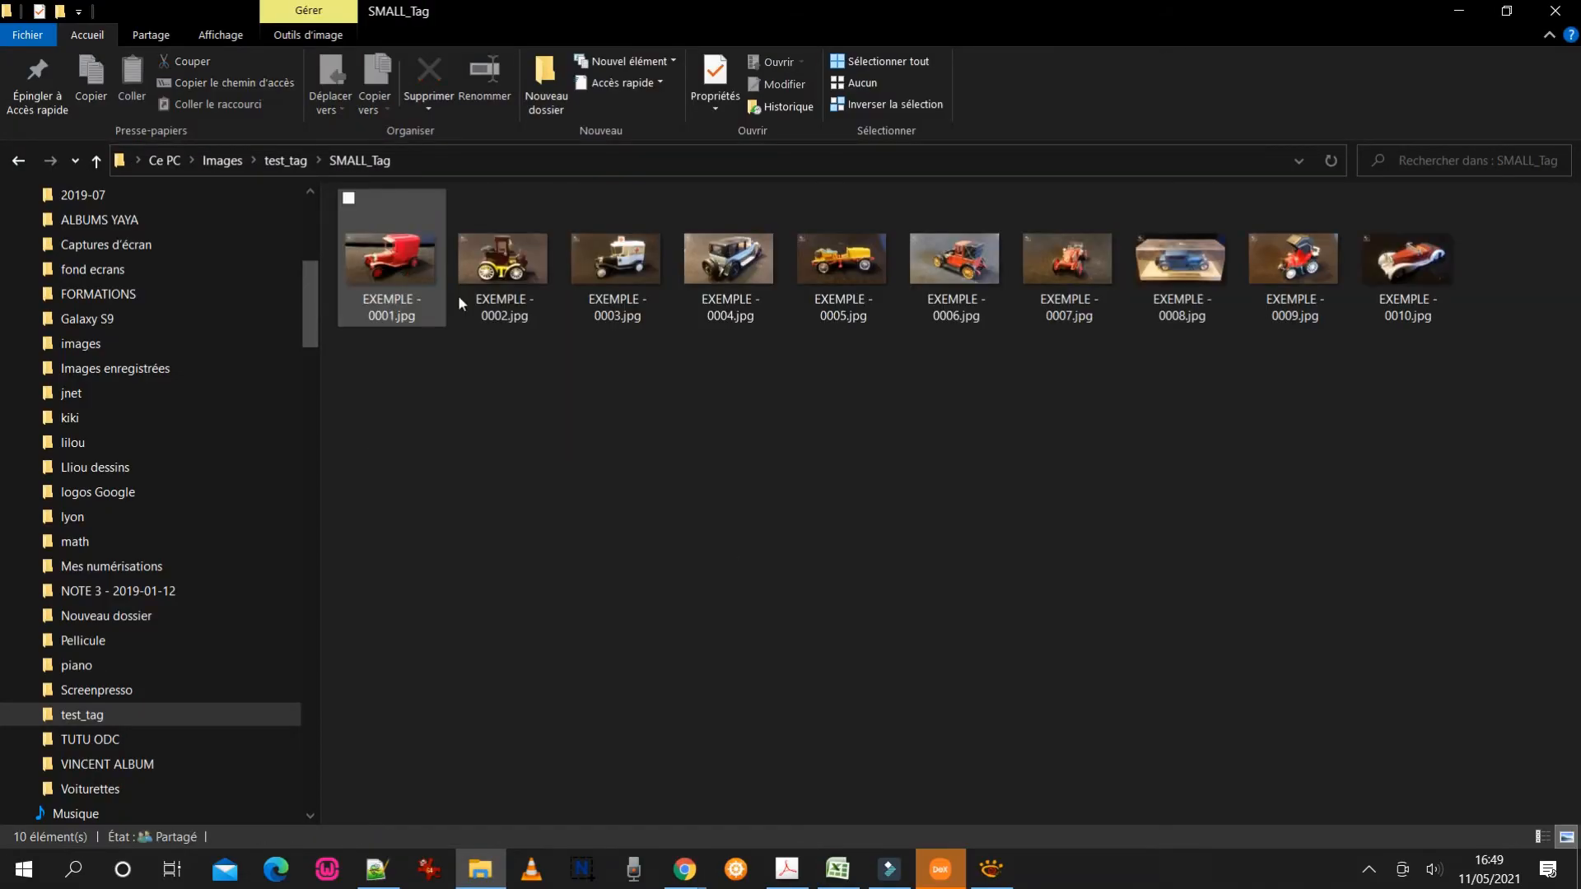
double_click(391, 263)
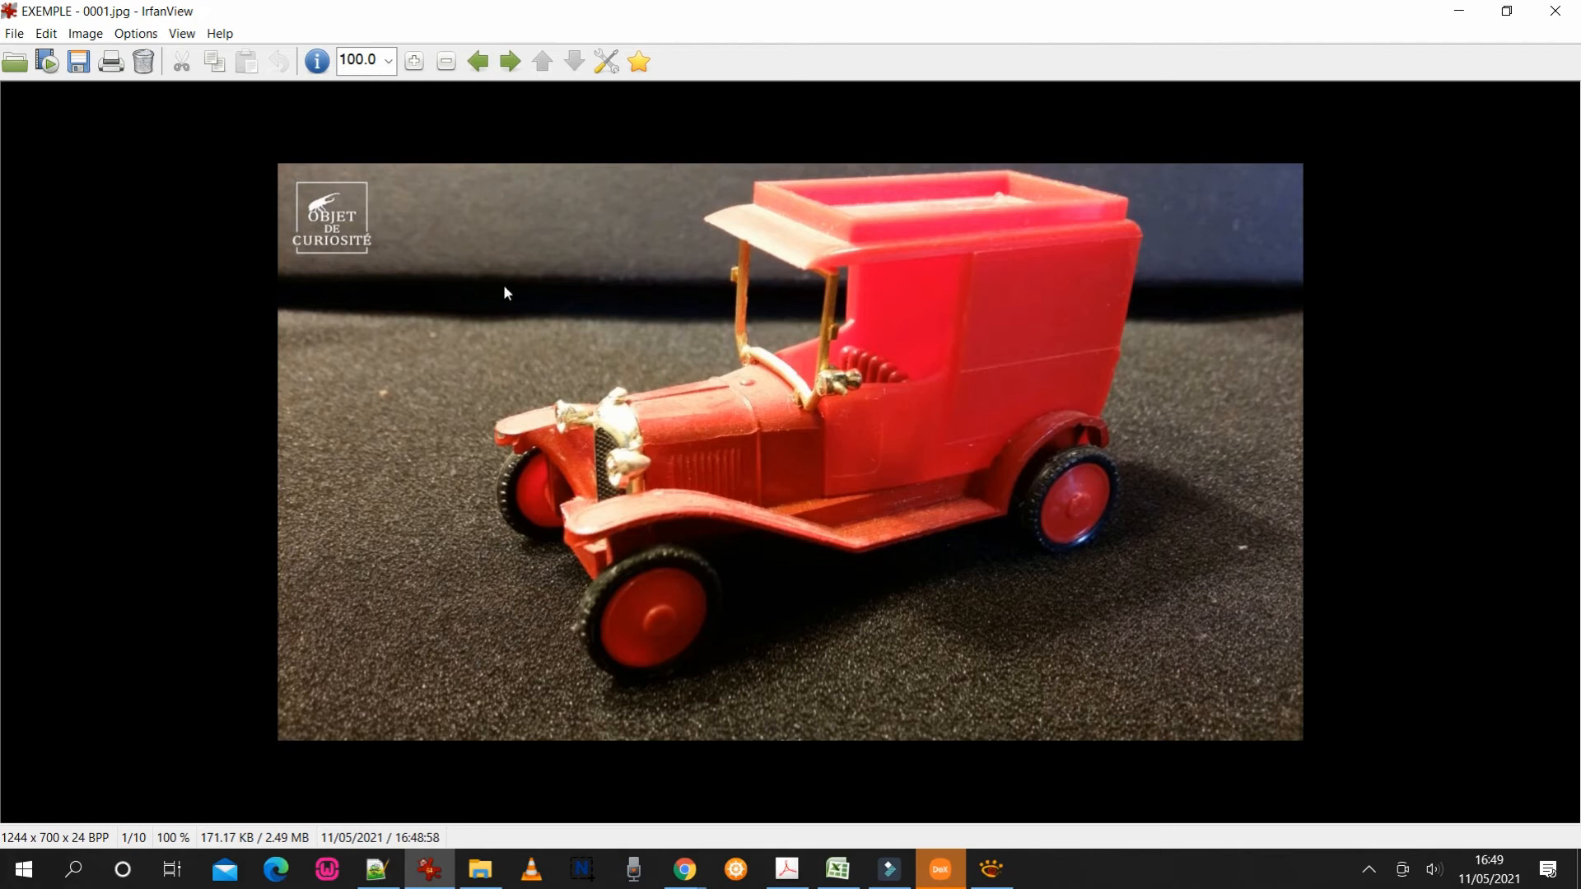
left_click(1357, 505)
key("space")
key("space")
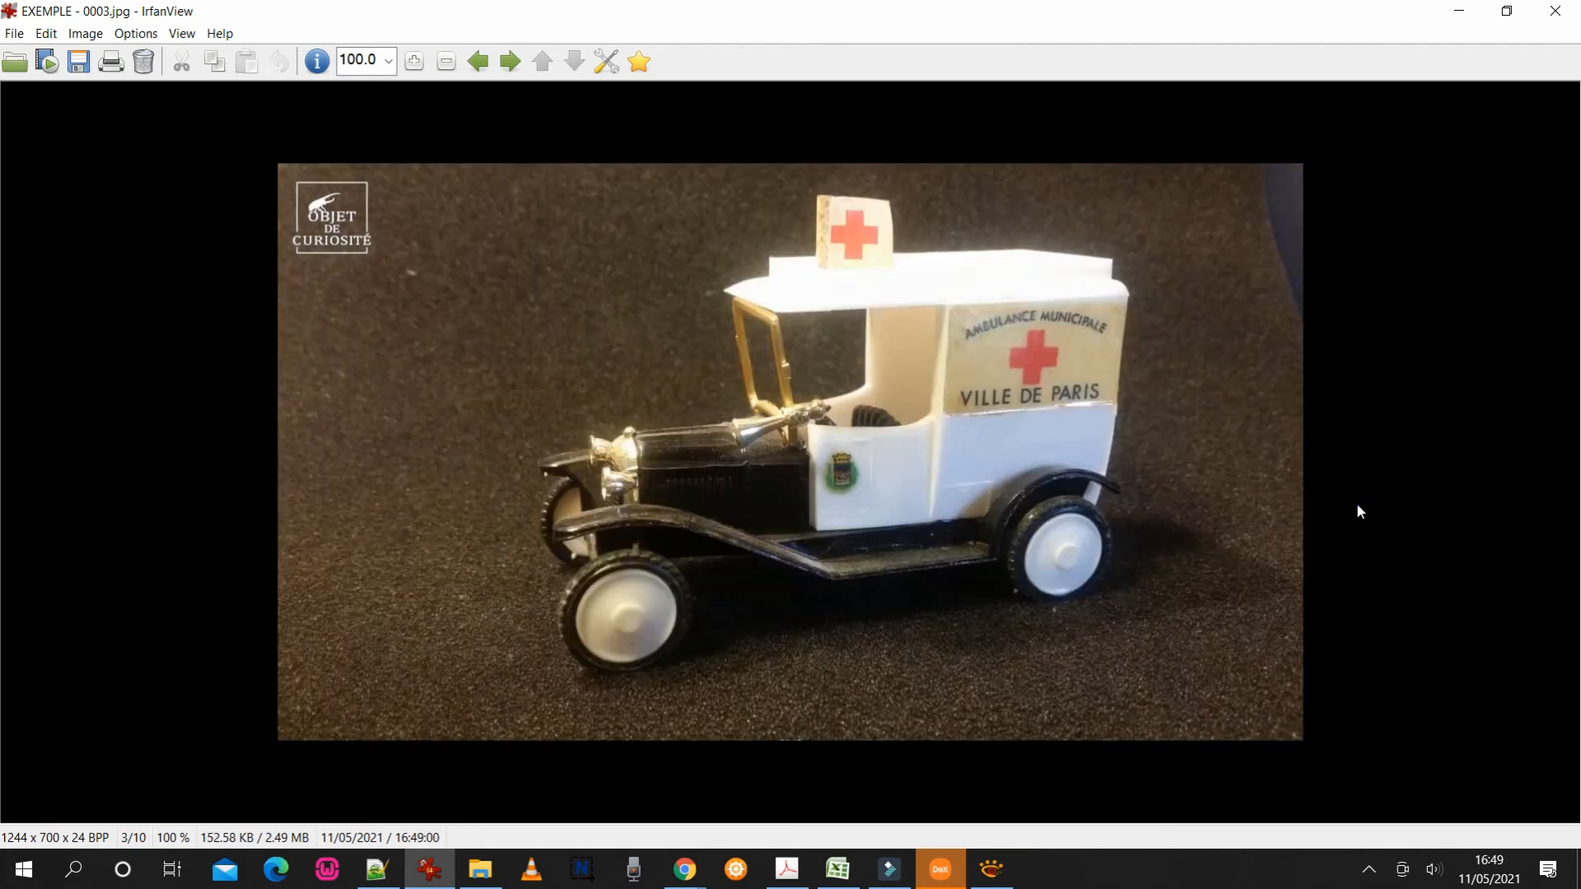
key("space")
key("space")
key("space")
key("space")
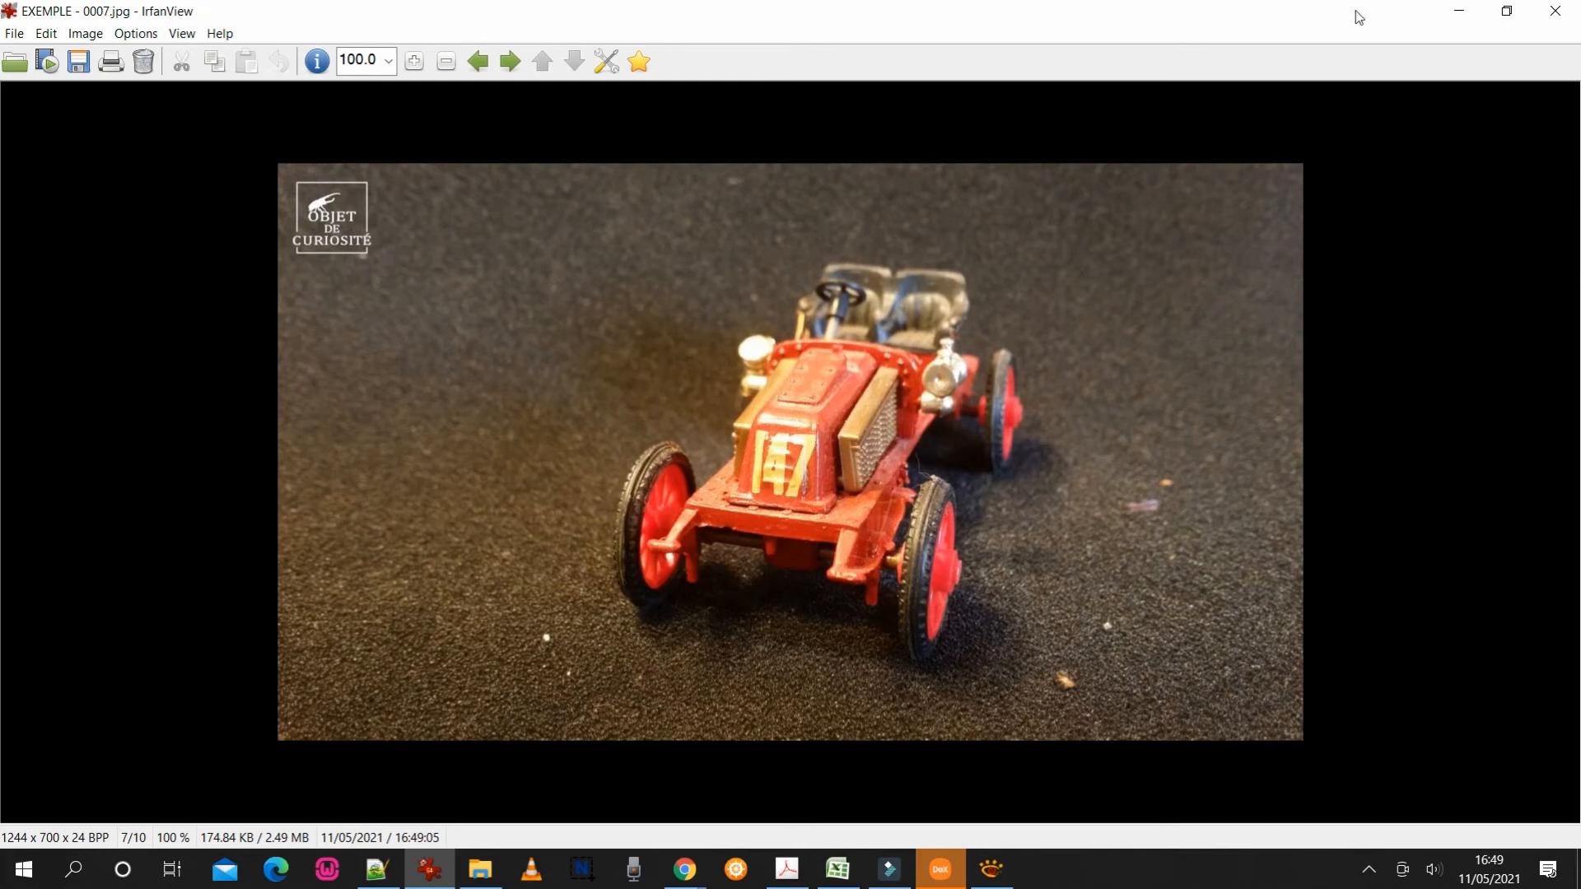
Close the image viewer and delete all the converted EXEMPLE photos from the SMALL_Tag folder
left_click(1555, 10)
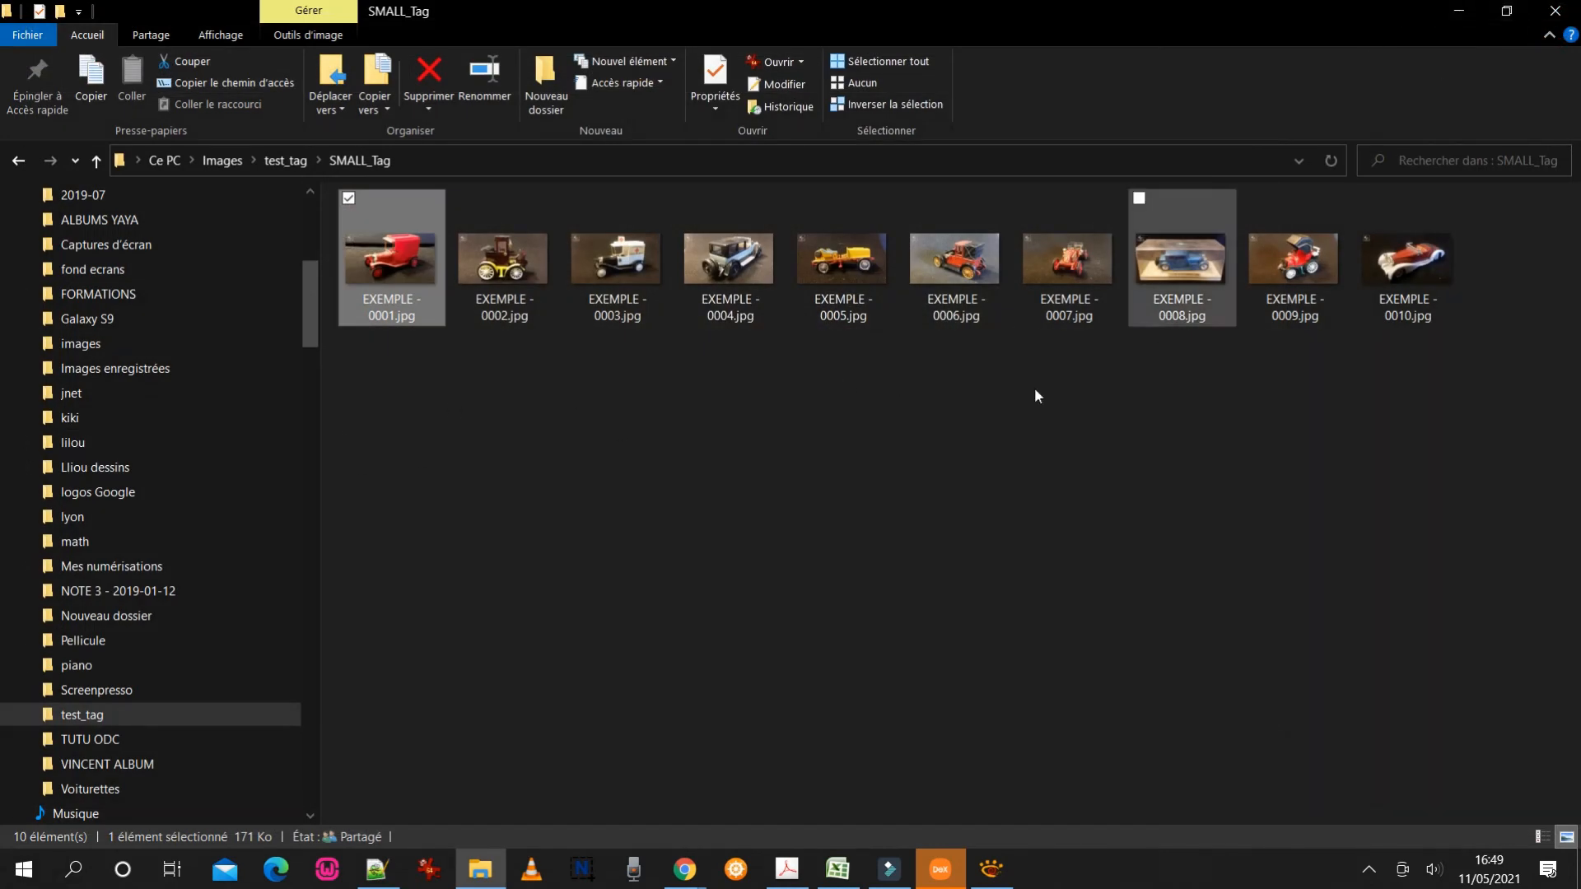
left_click_drag(1489, 402, 346, 240)
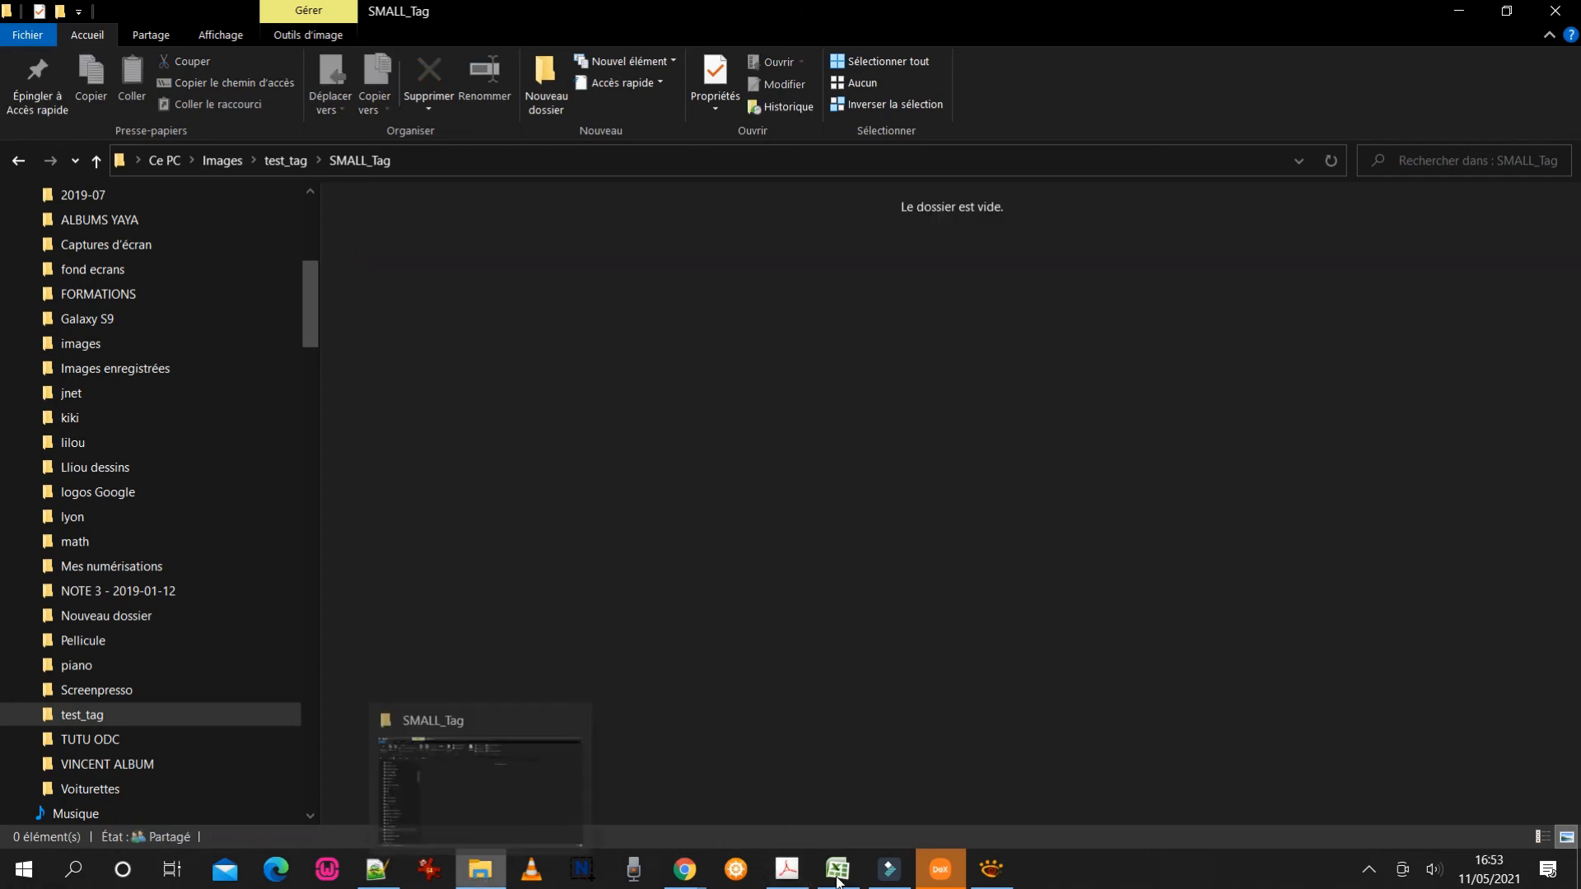
Switch to XnView and start a sequence conversion with EXEMPLE - 0001.jpg from the test_tag folder as the source file
left_click(992, 868)
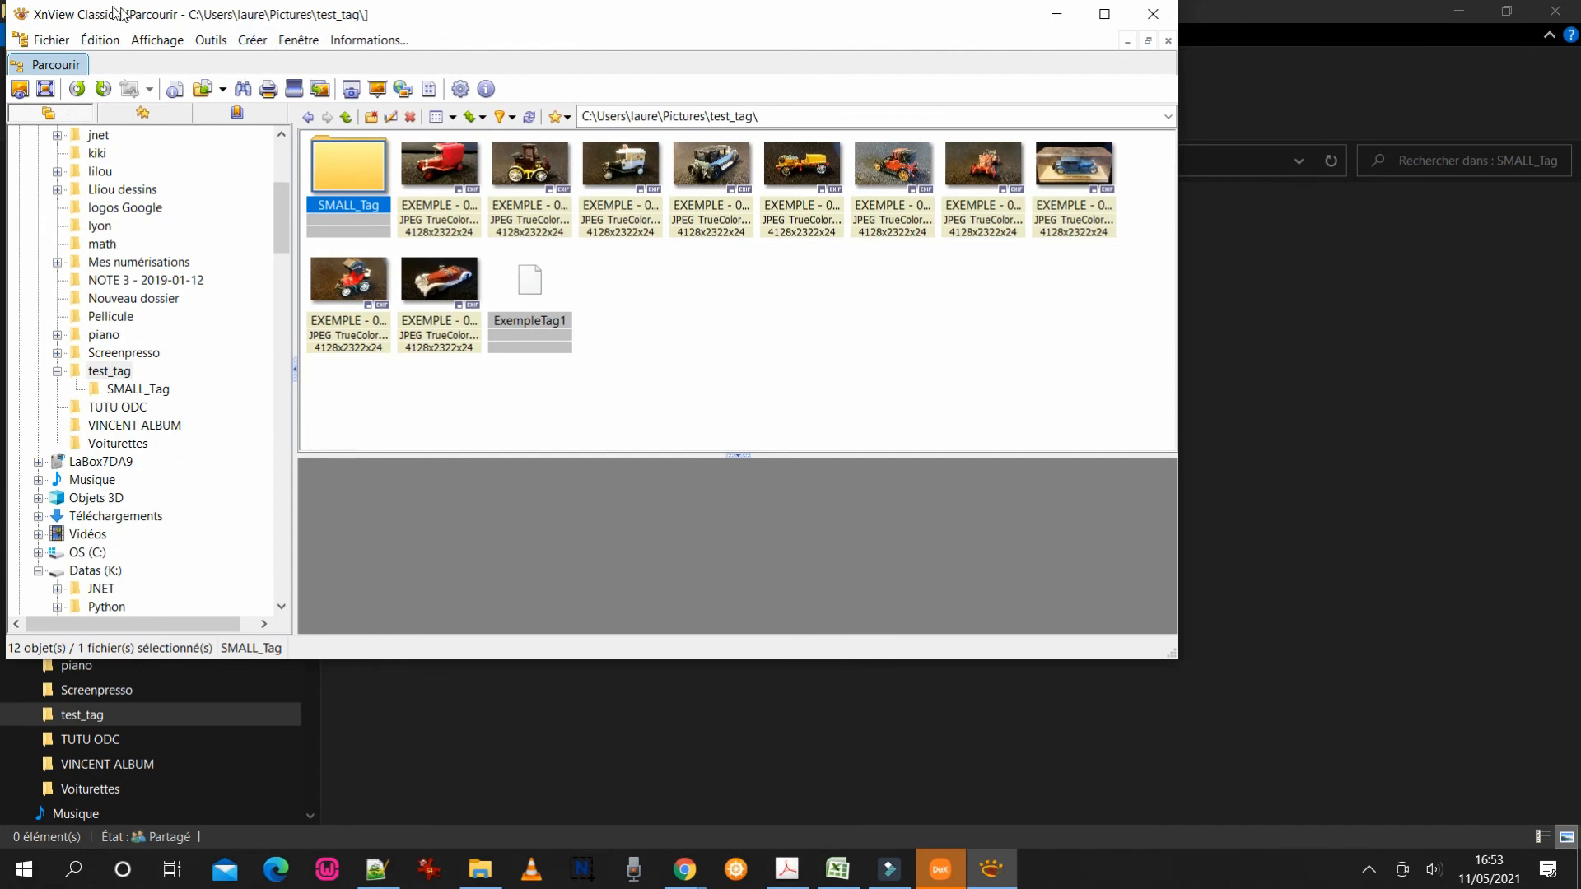
left_click(210, 40)
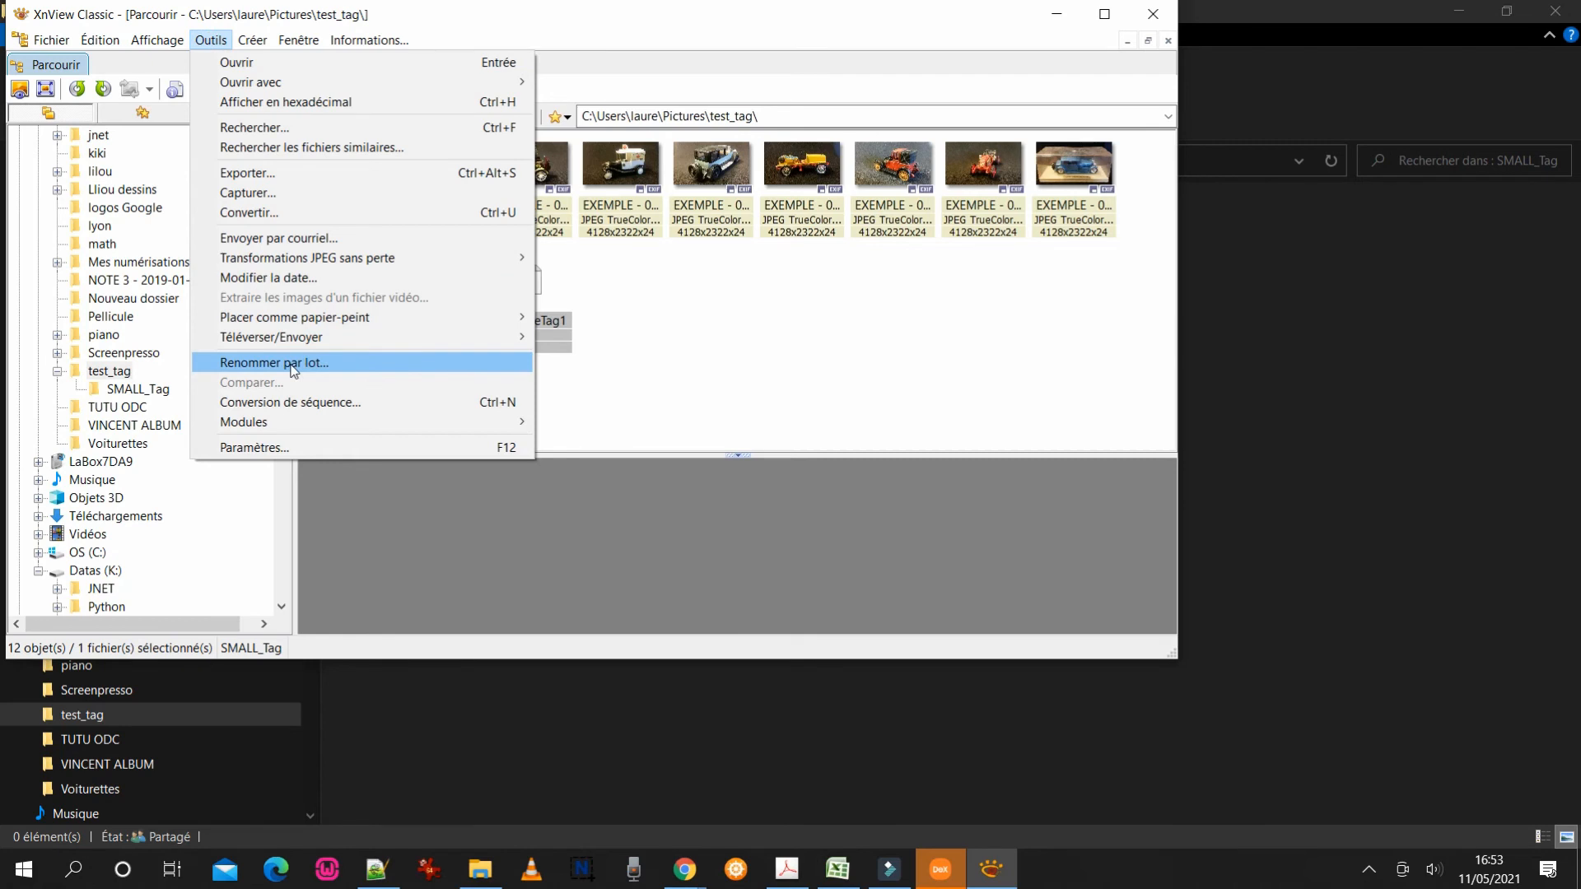
left_click(288, 402)
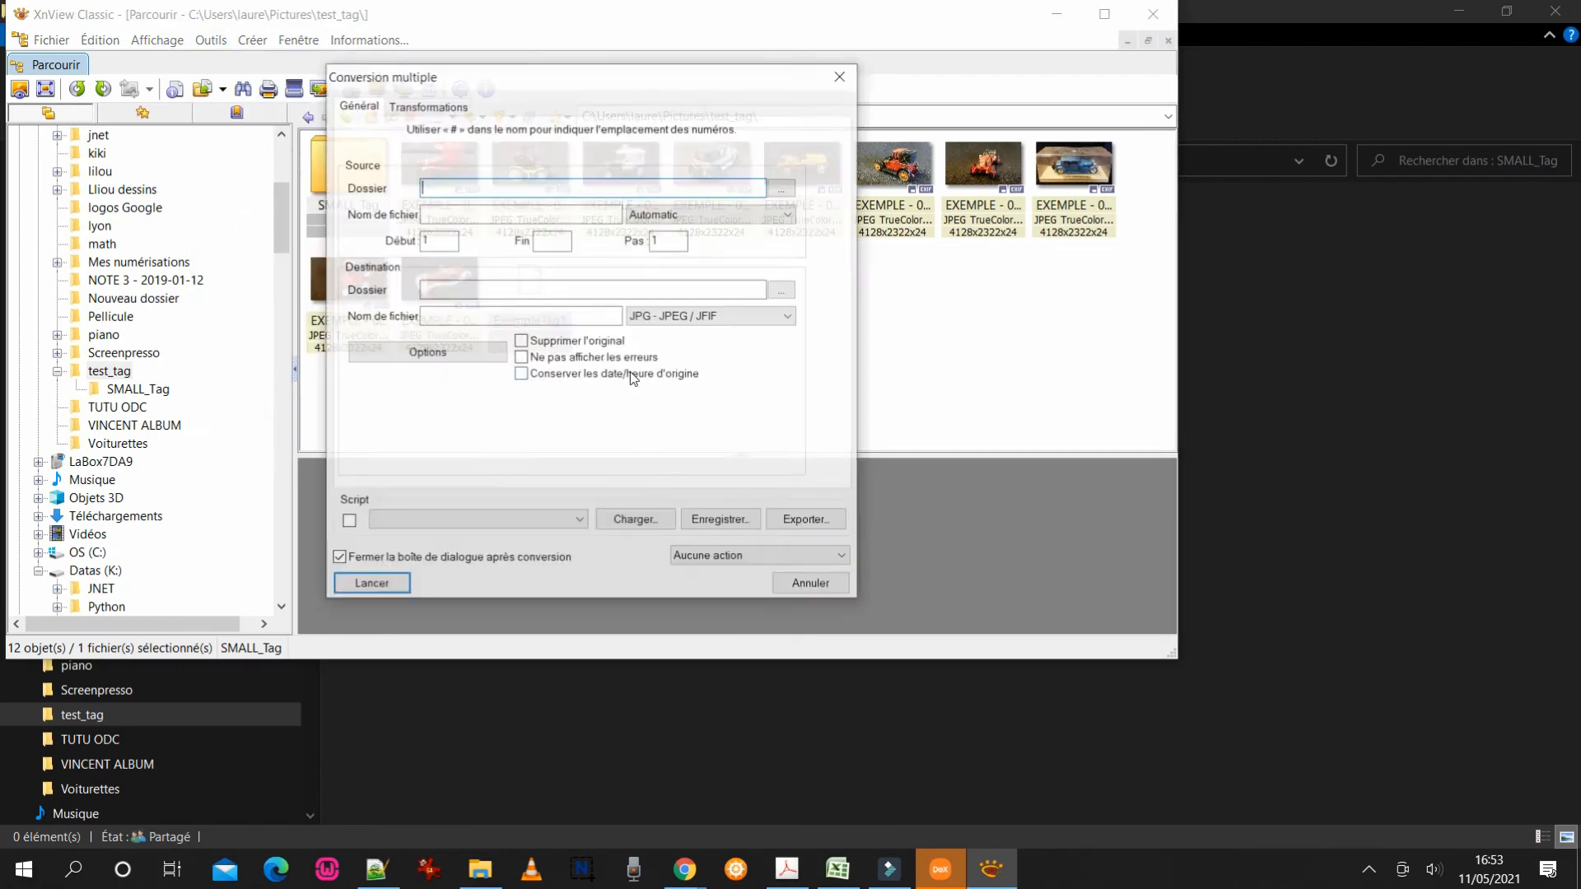
left_click(781, 188)
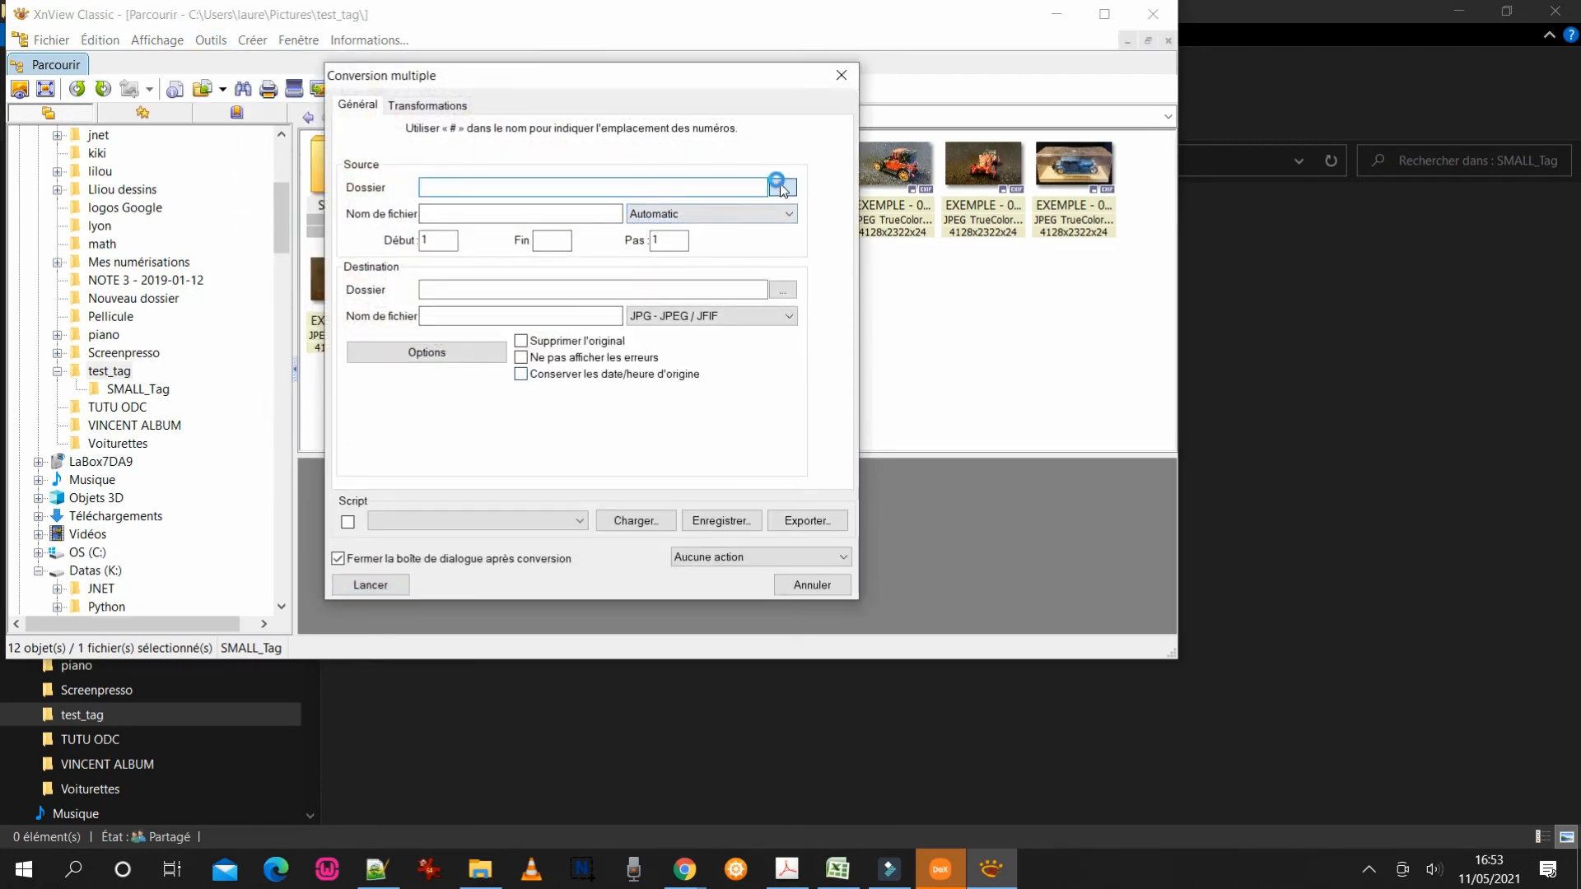
left_click(763, 278)
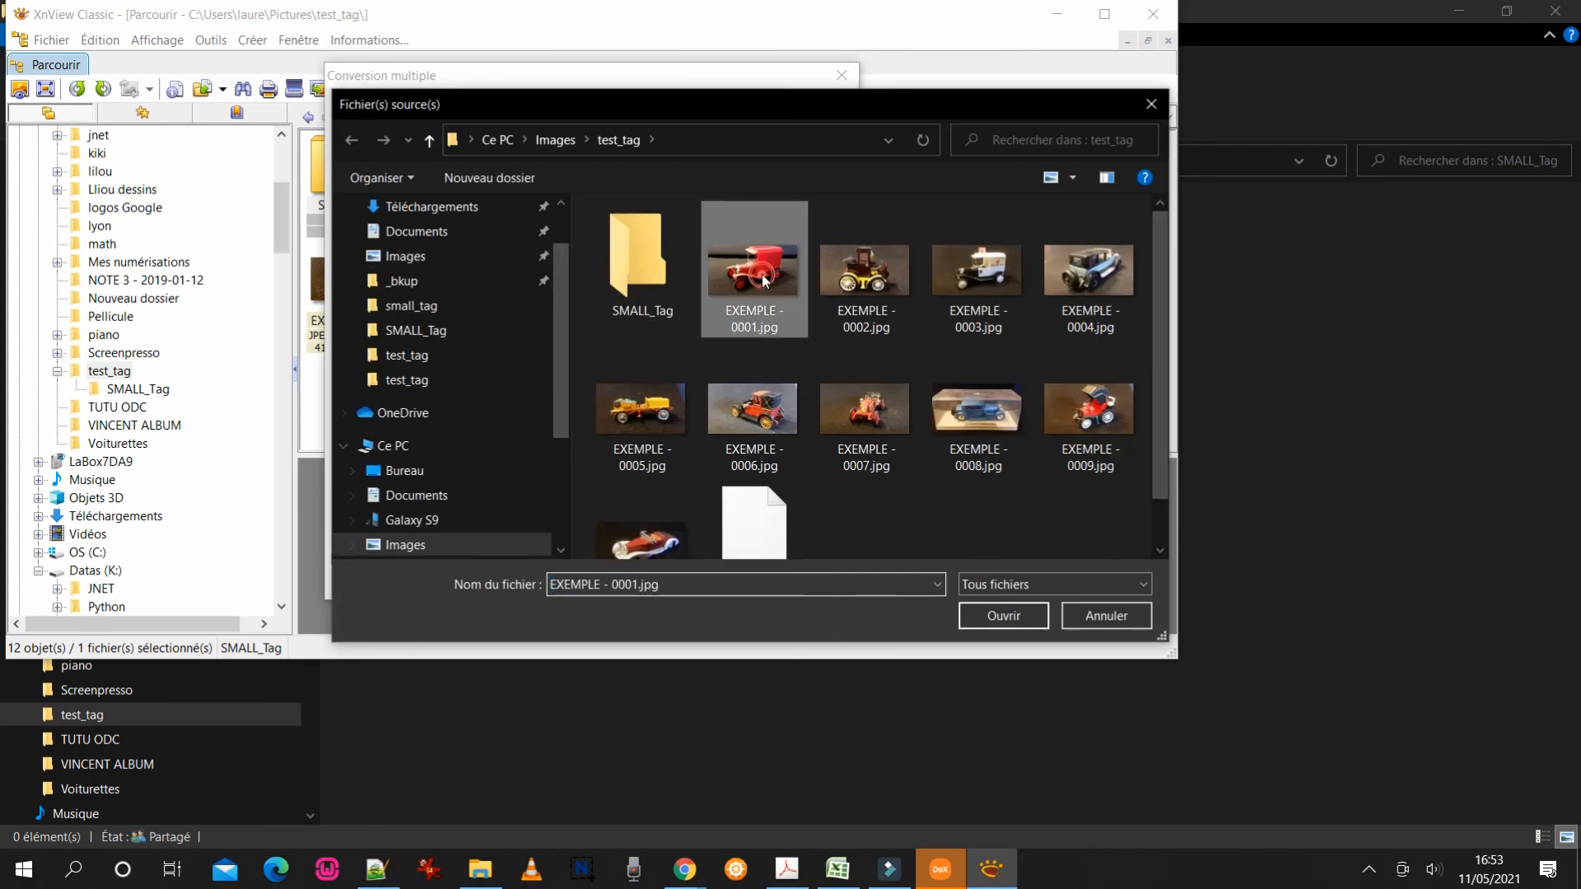
left_click(1002, 615)
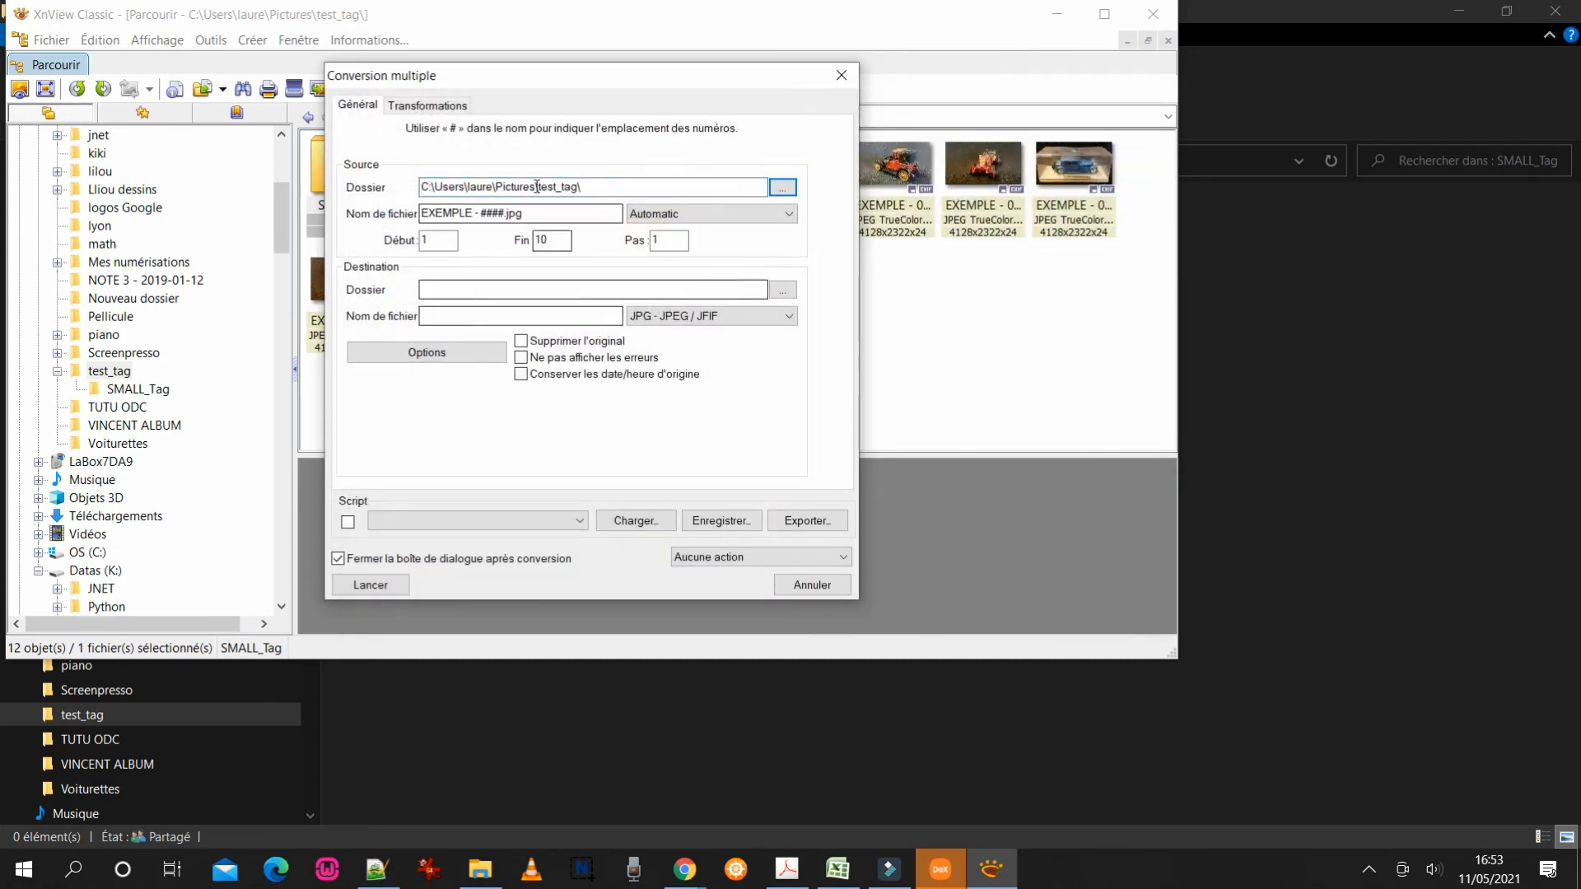
Set the conversion's destination to the SMALL_Tag folder with the file name pattern EXEMPLE - ####.jpg
left_click(782, 289)
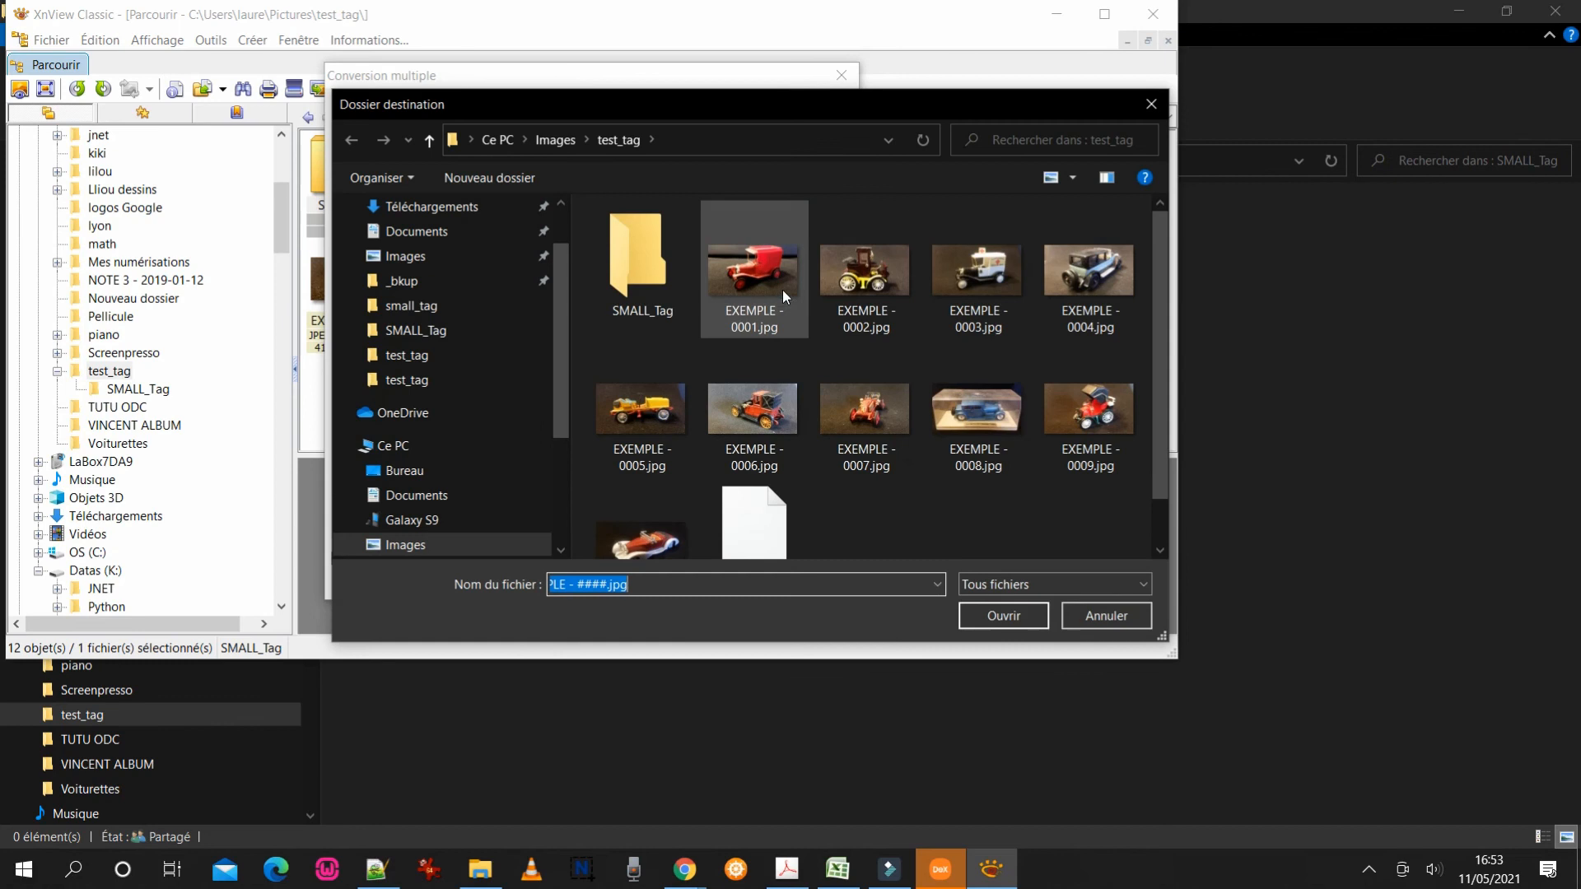
left_click(641, 256)
left_click(998, 616)
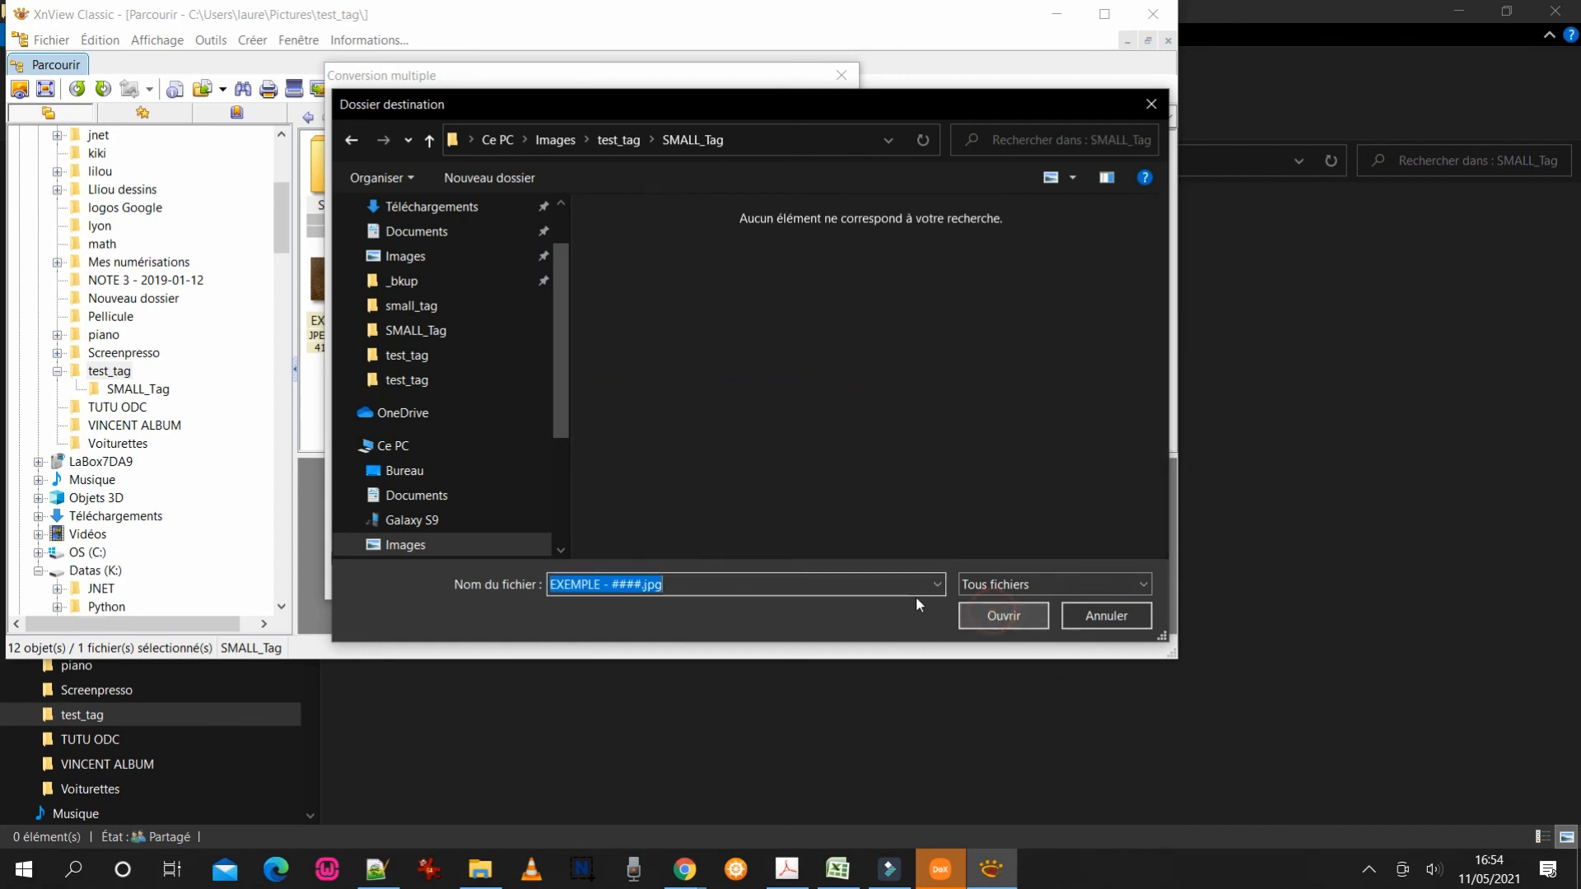
left_click(1021, 617)
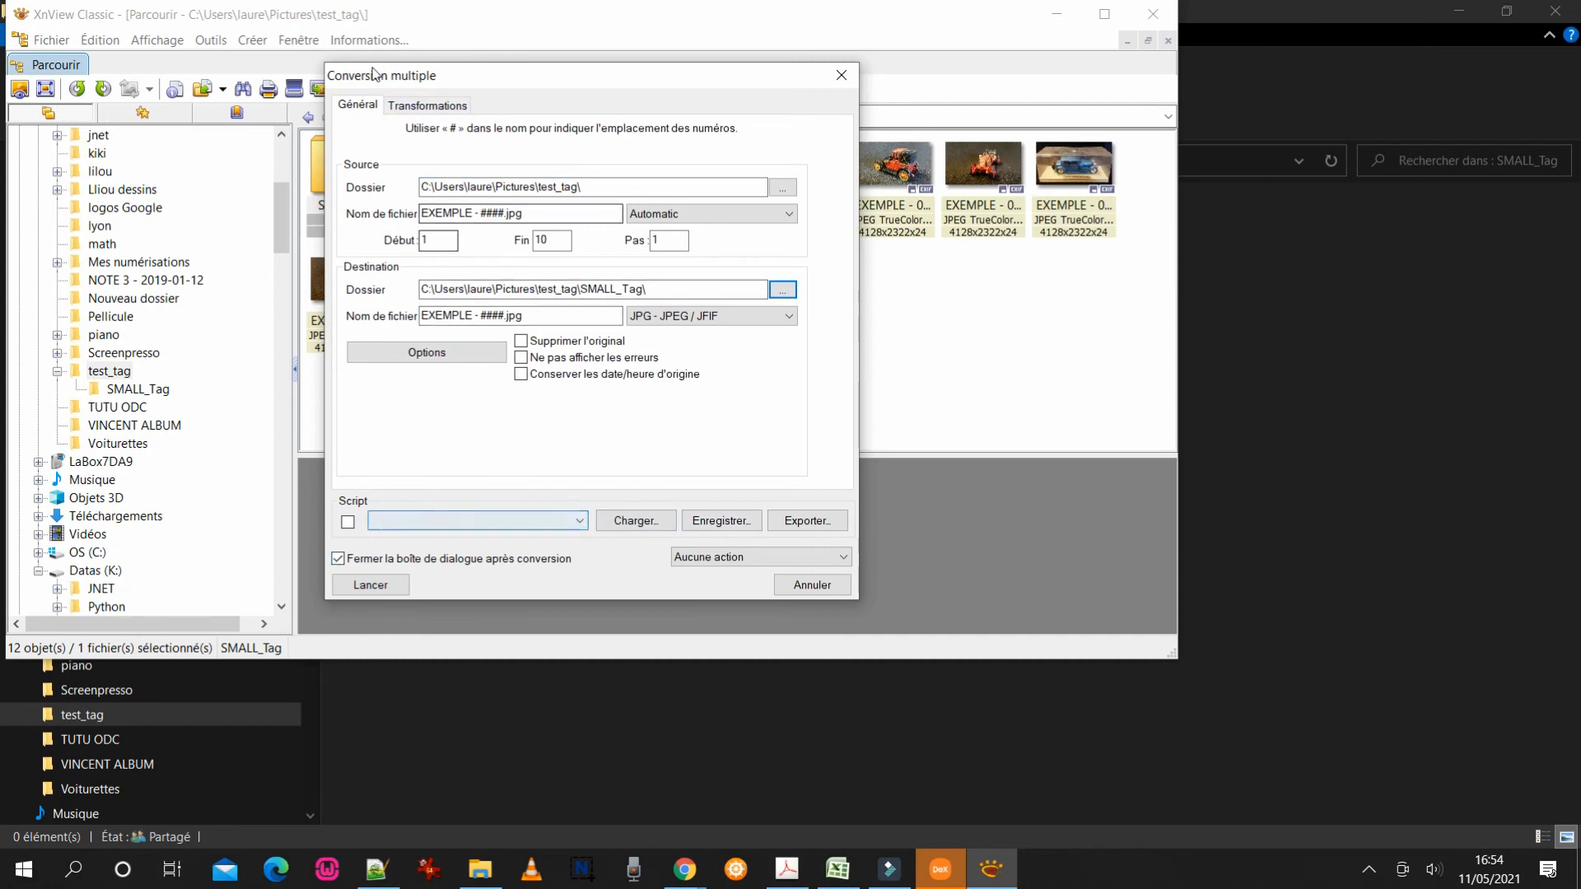
Load the saved ExempleTag1.xbs script to fill the empty transformation list
left_click(436, 106)
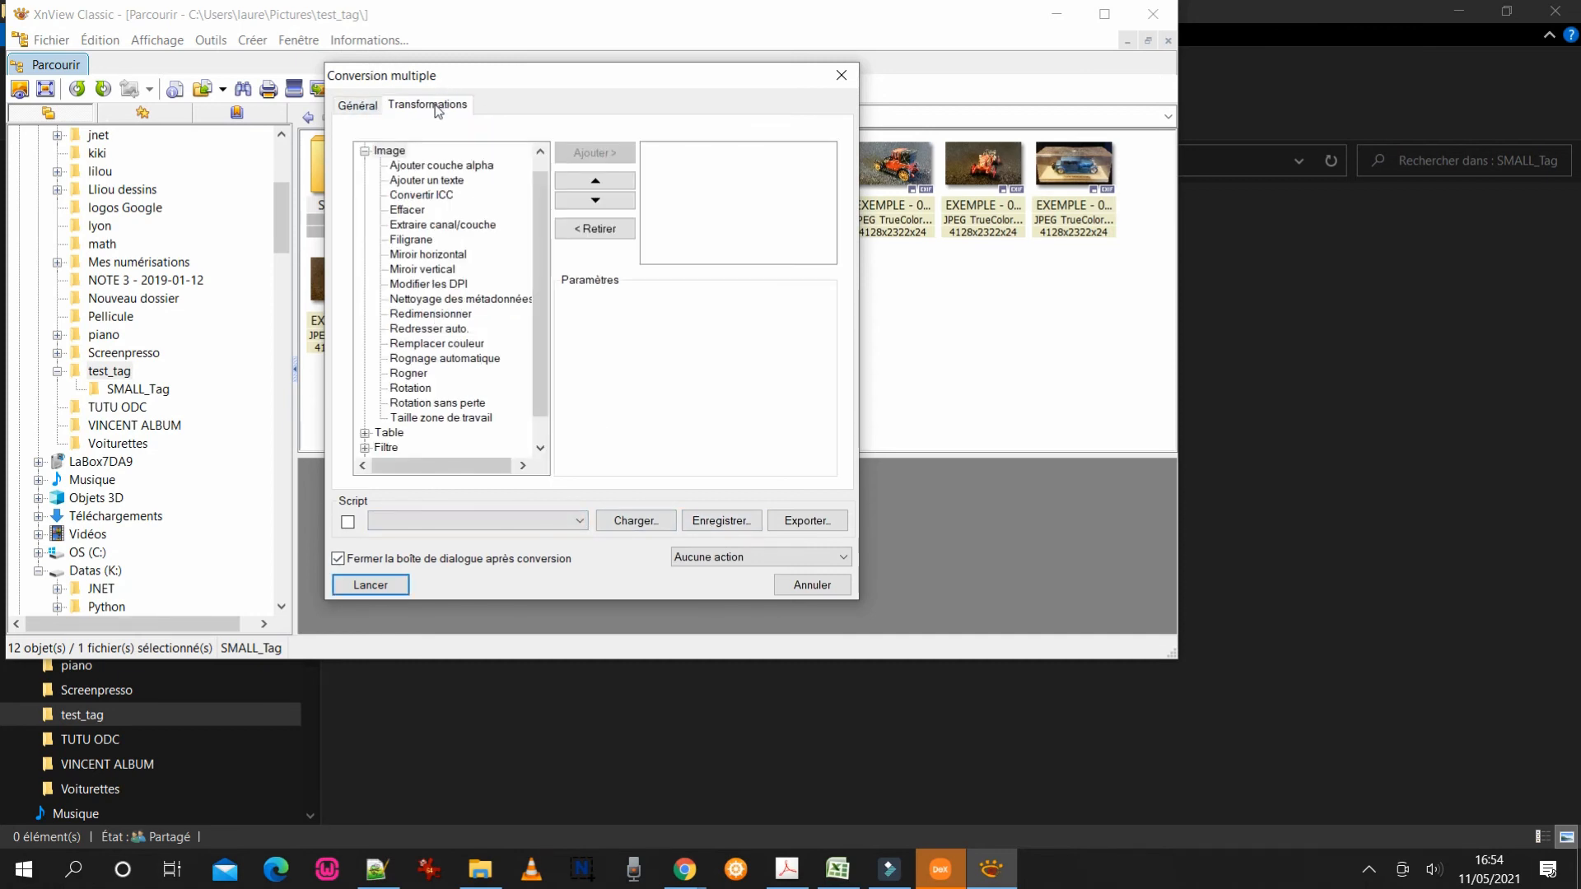
left_click(355, 106)
left_click(482, 539)
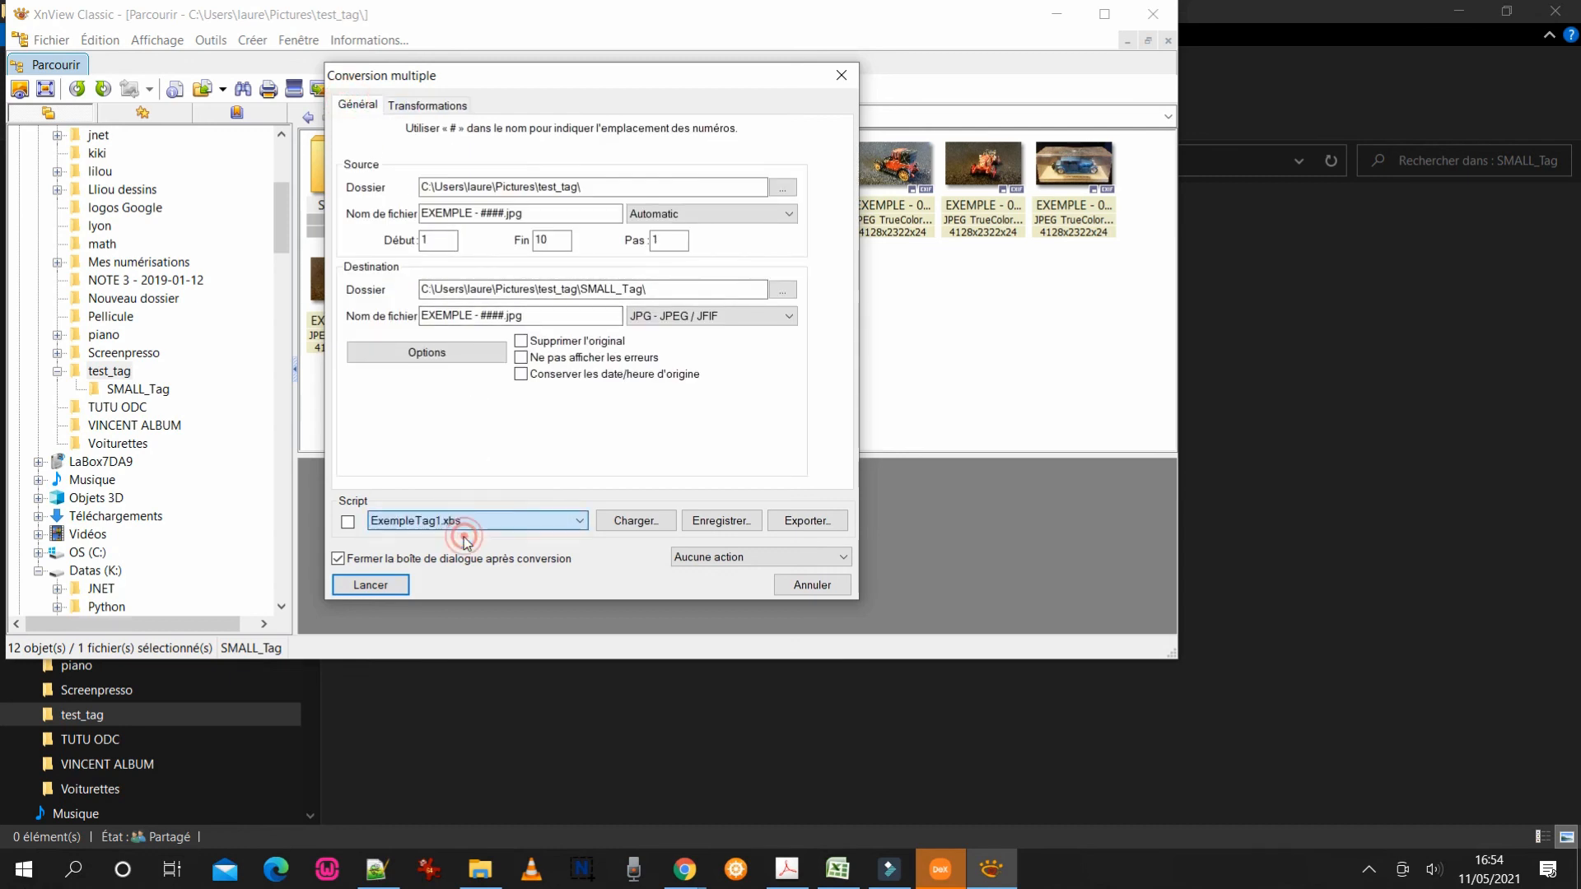
Change the font of the "Ajouter un texte" transformation to Courier New
left_click(435, 107)
left_click(679, 164)
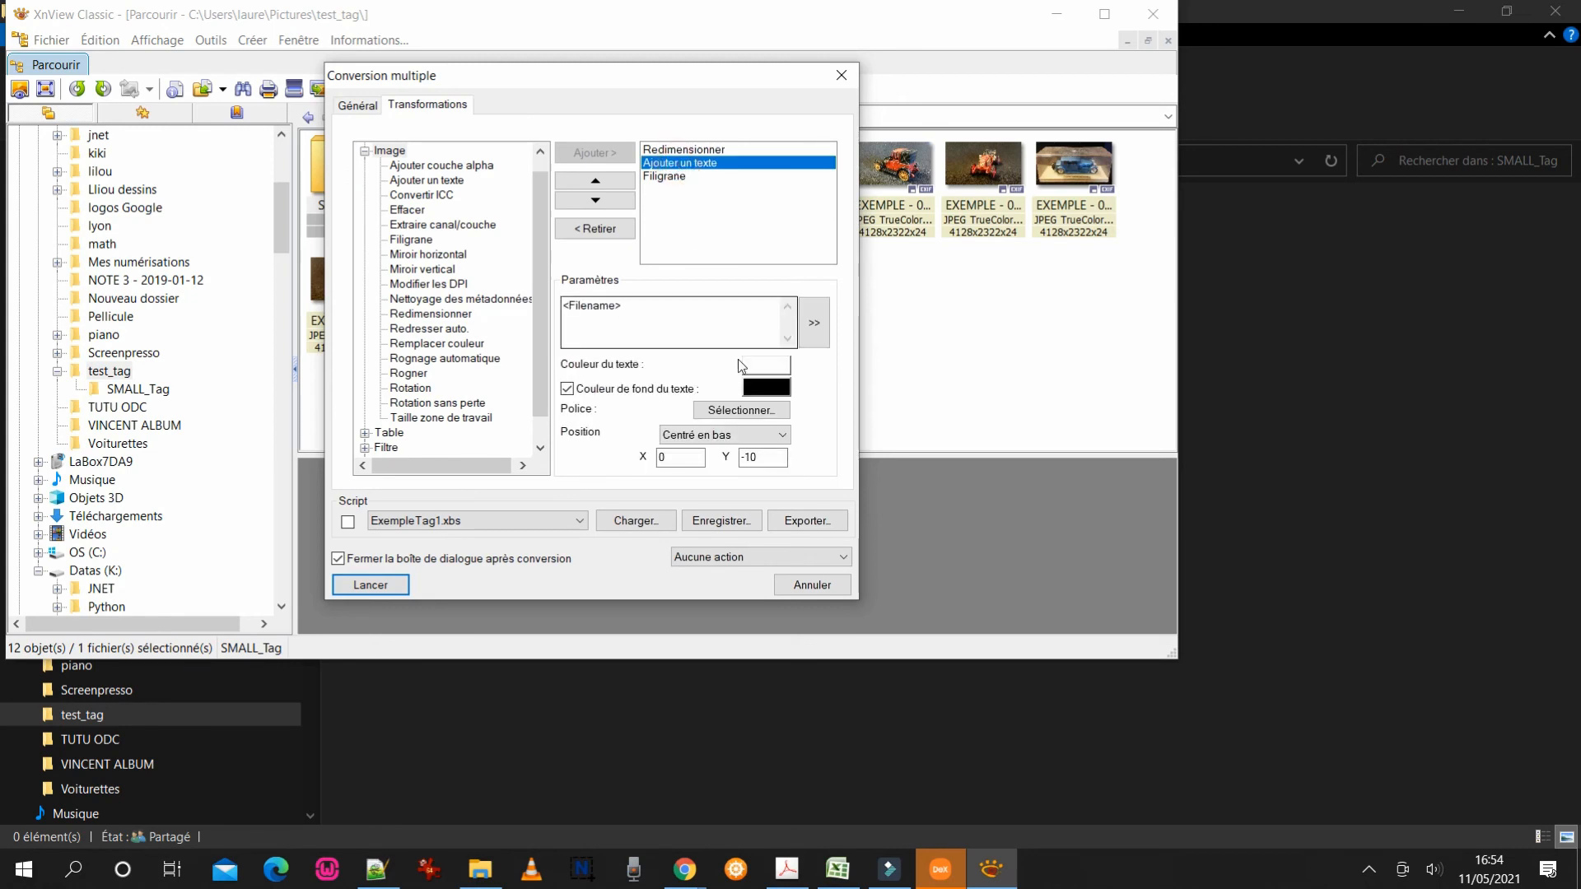
left_click(742, 410)
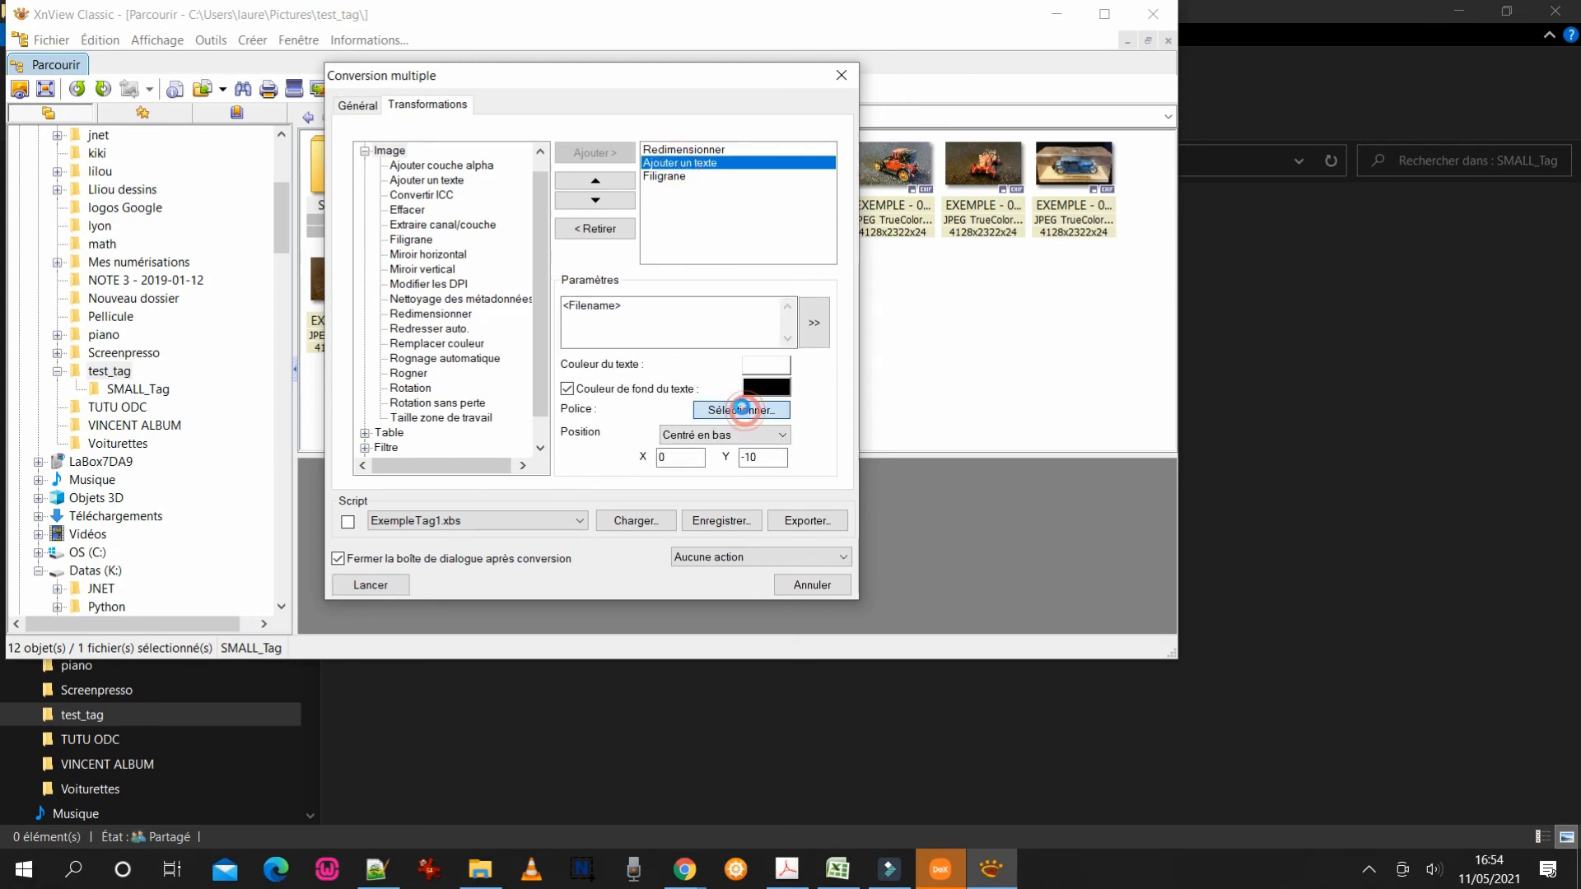
scroll(409, 337, "down", 15)
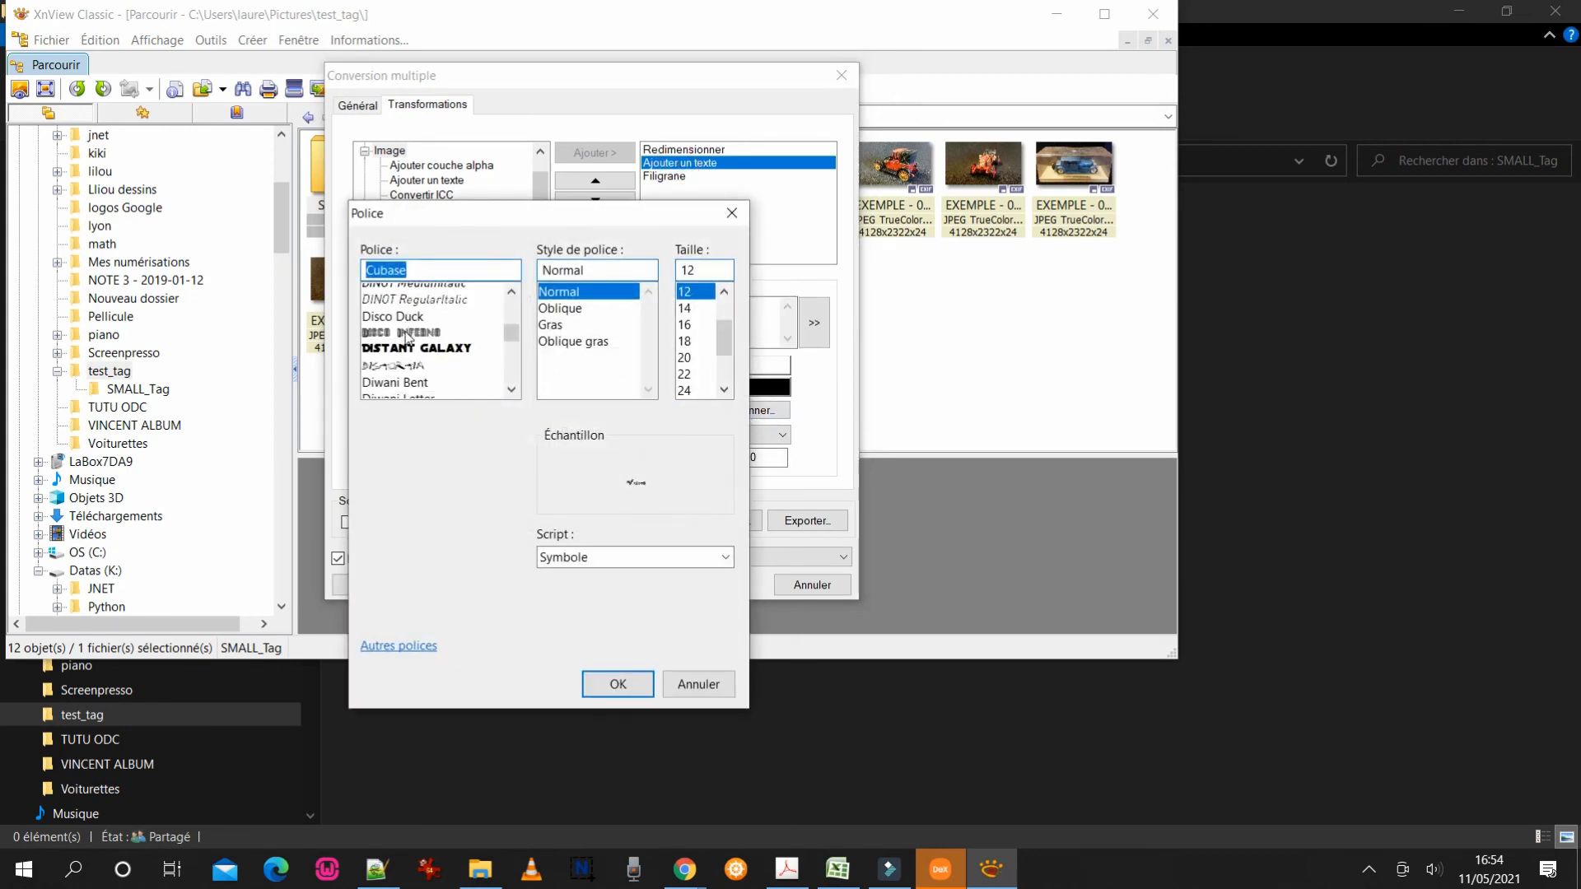
scroll(414, 337, "down", 20)
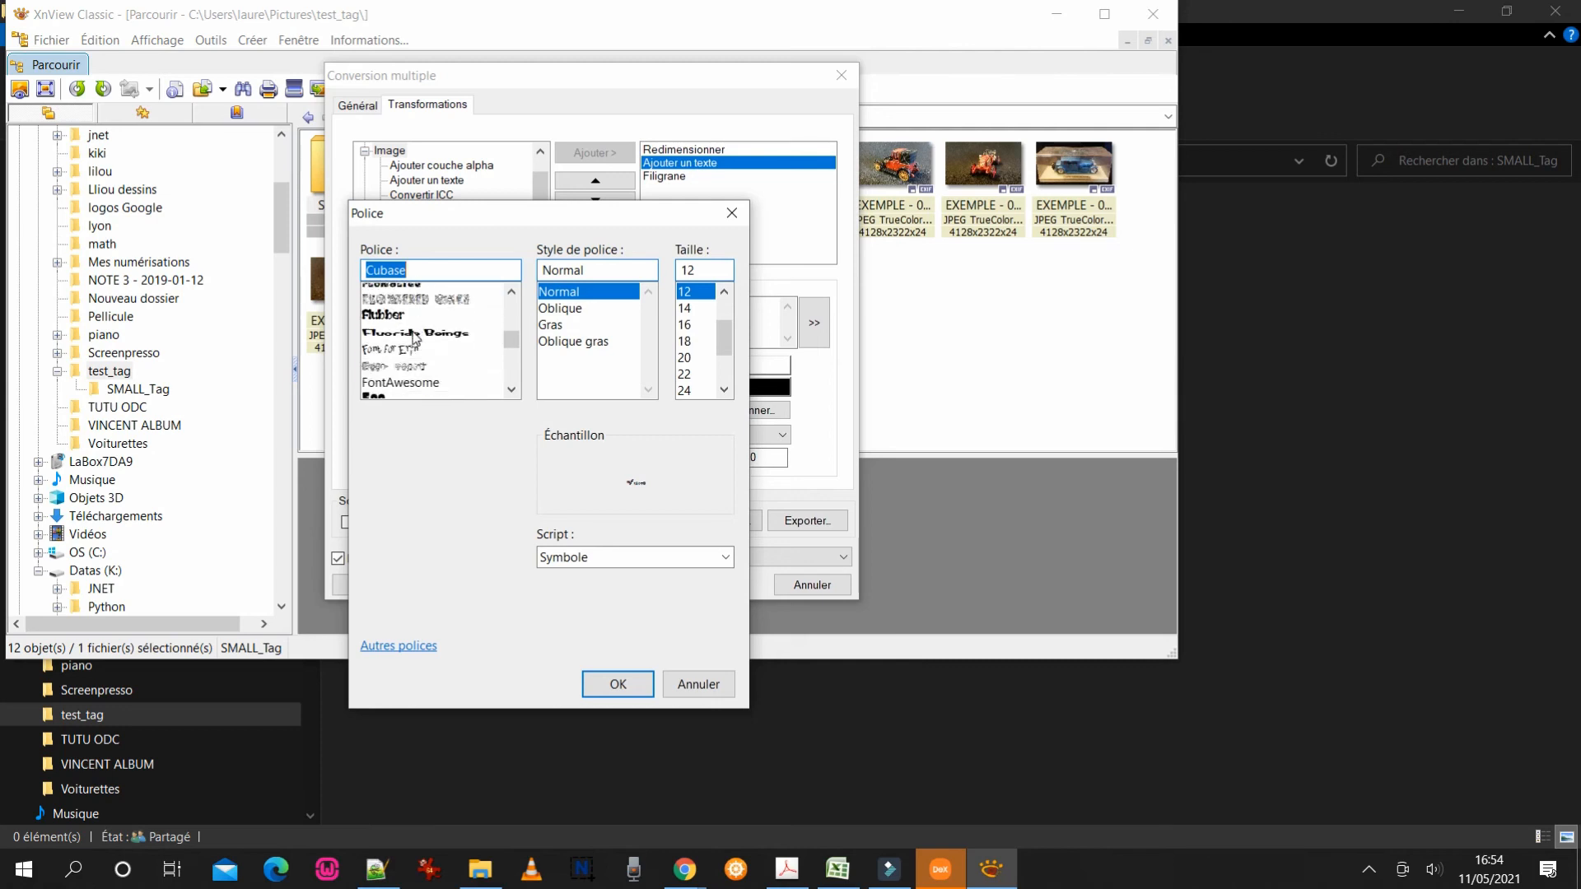
scroll(414, 337, "down", 15)
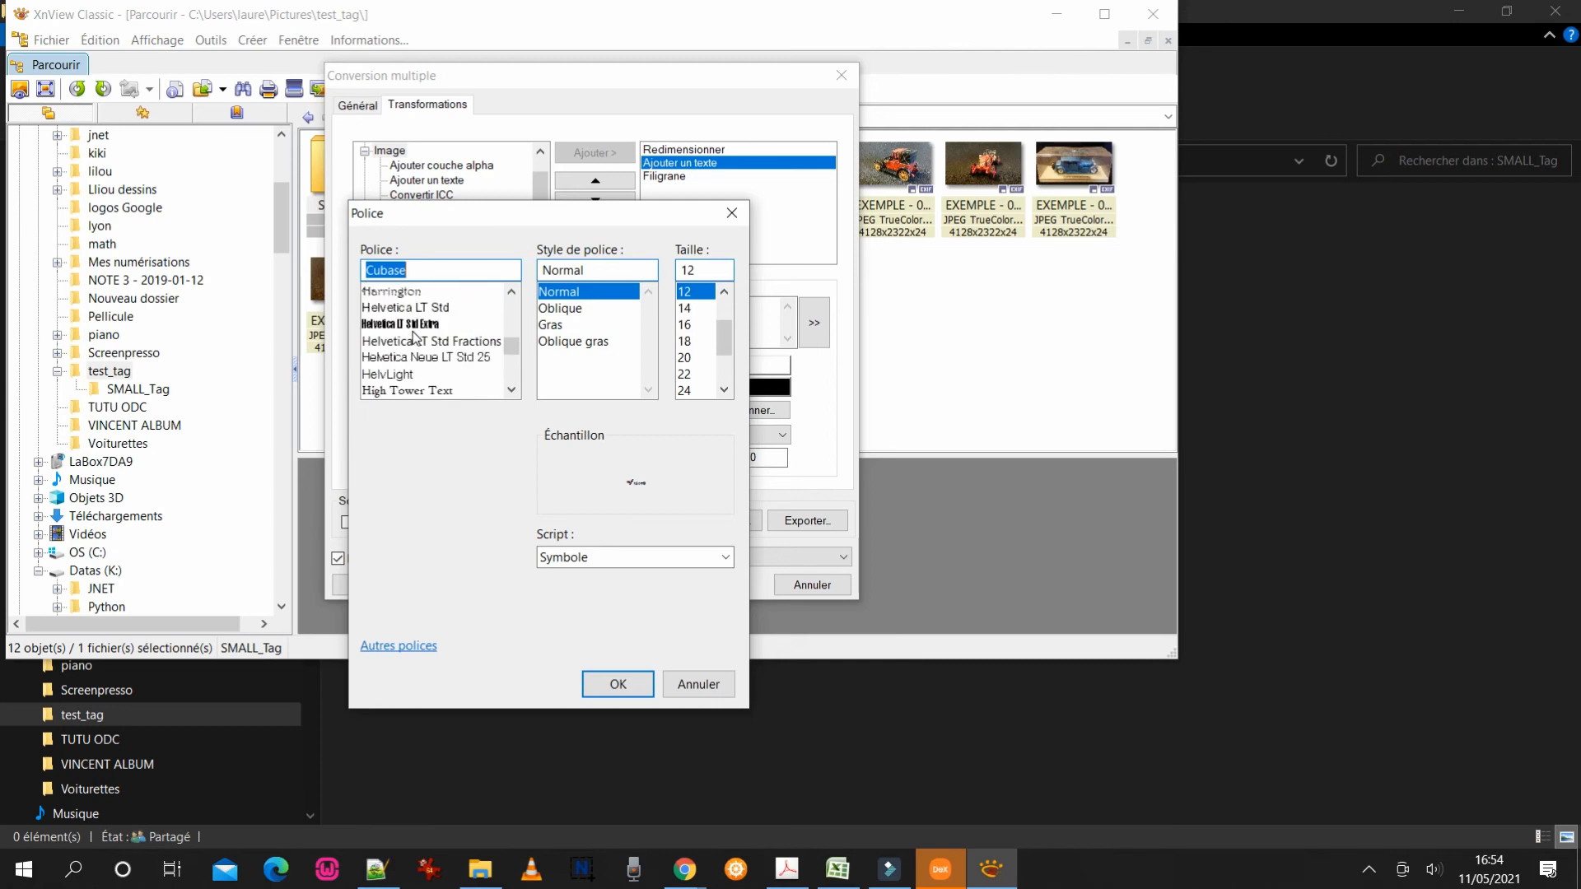
type("cour")
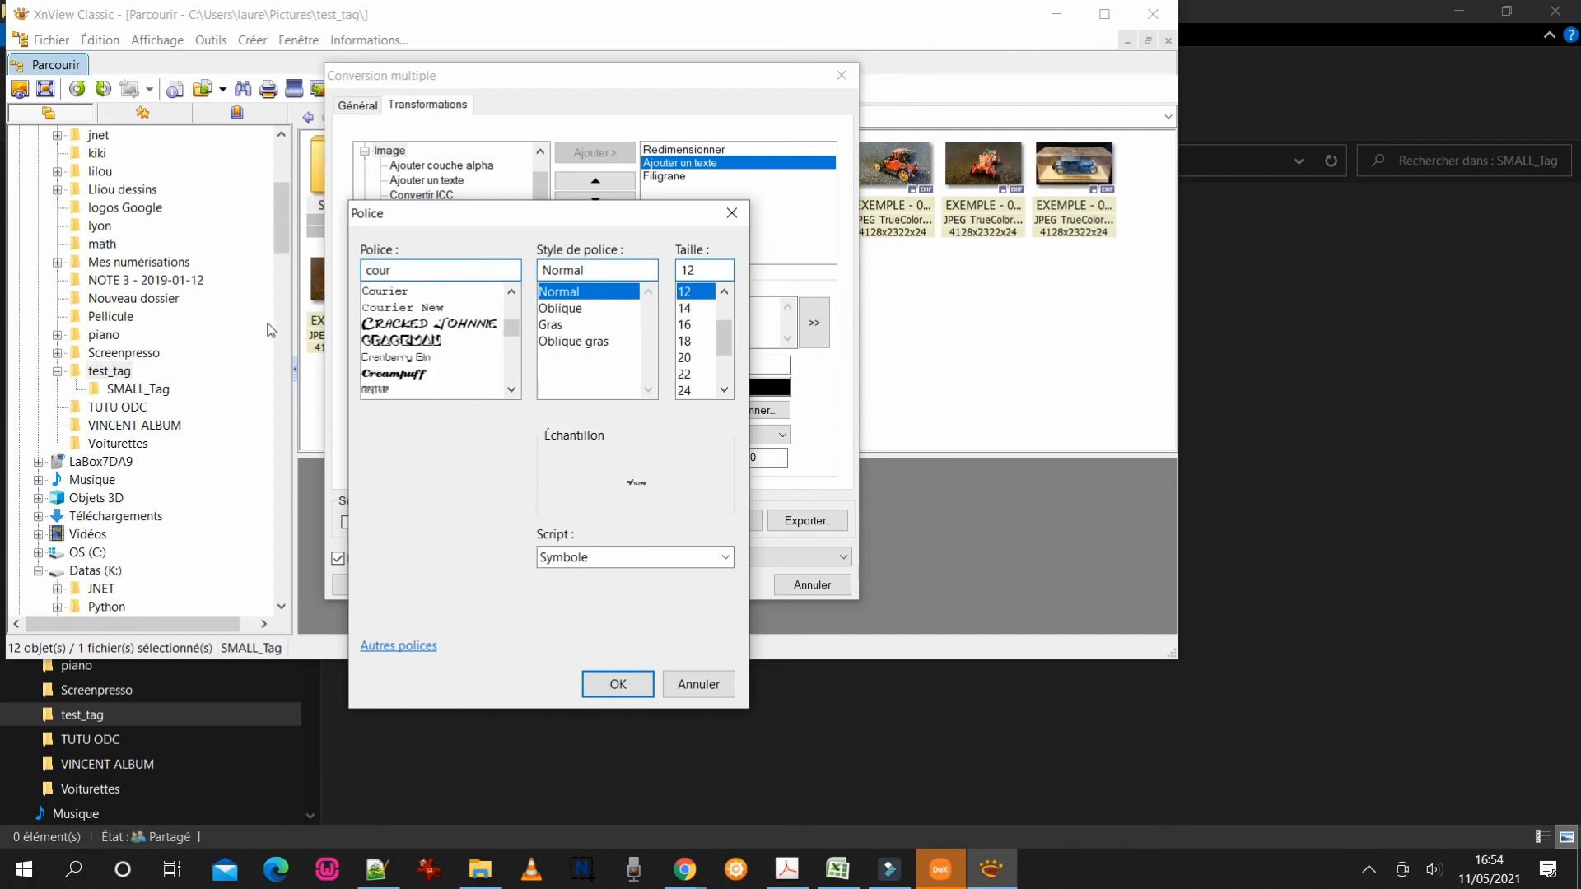
left_click(389, 308)
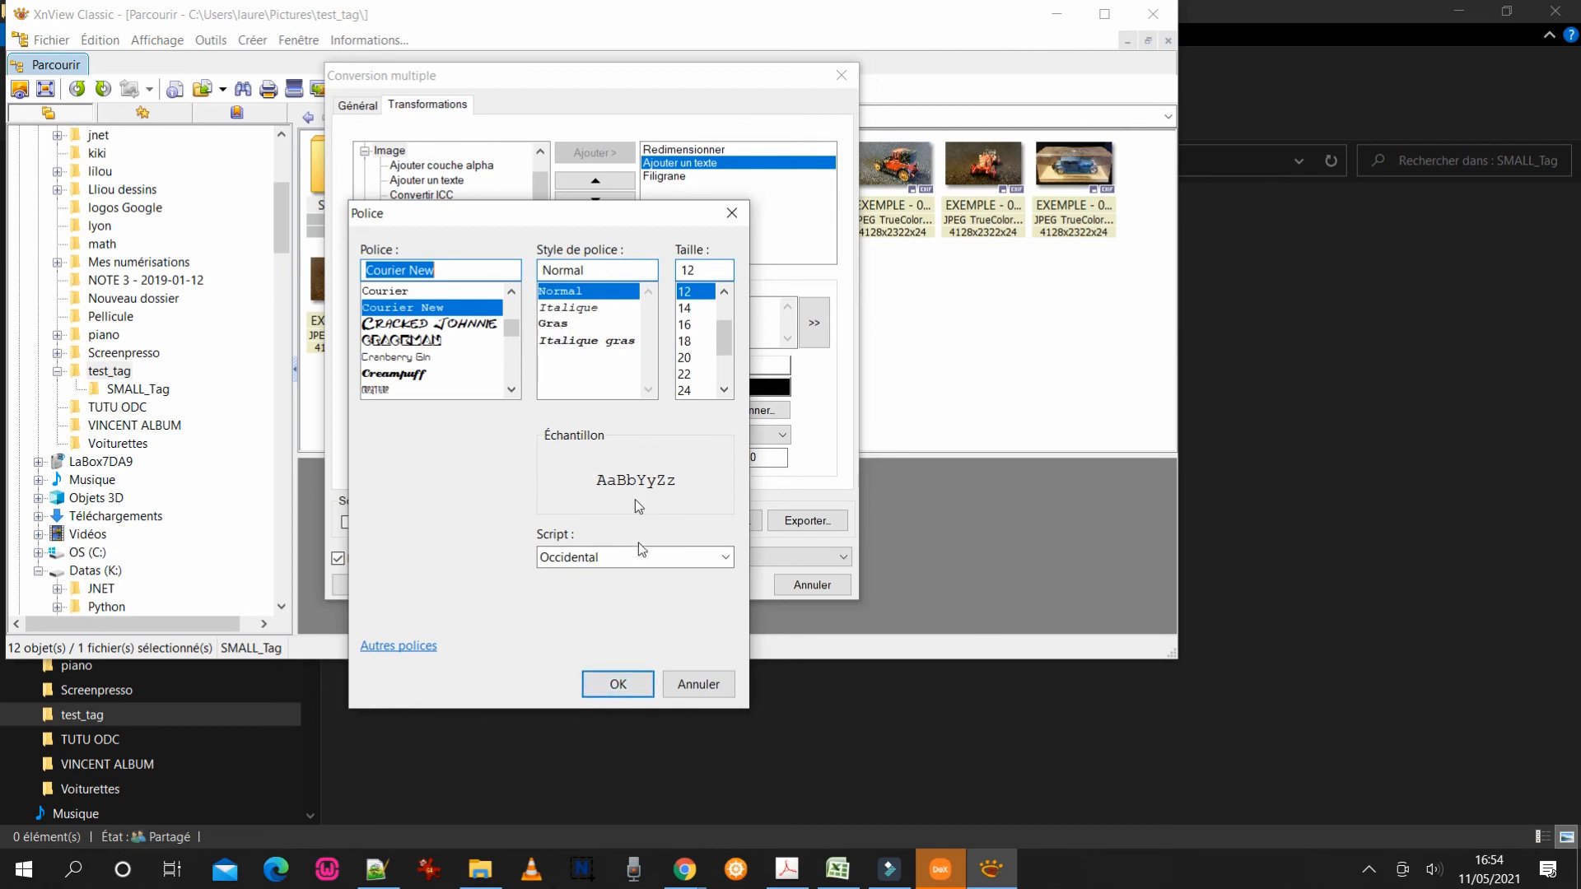
left_click(624, 689)
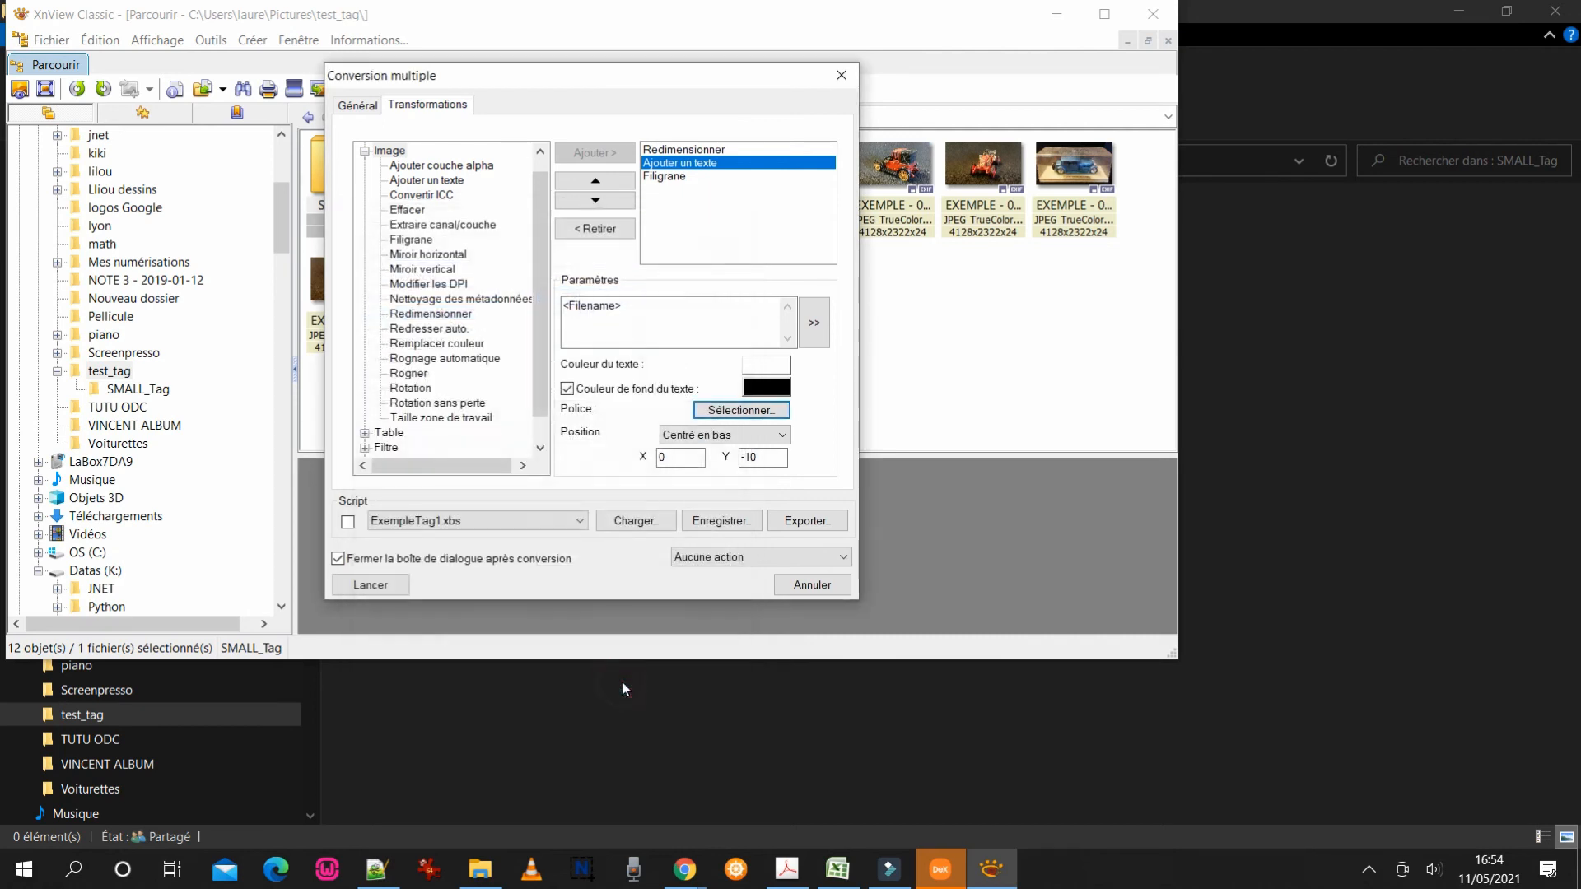
Save the transformations over the existing ExempleTag1.xbs script in test_tag and launch the batch conversion
left_click(720, 522)
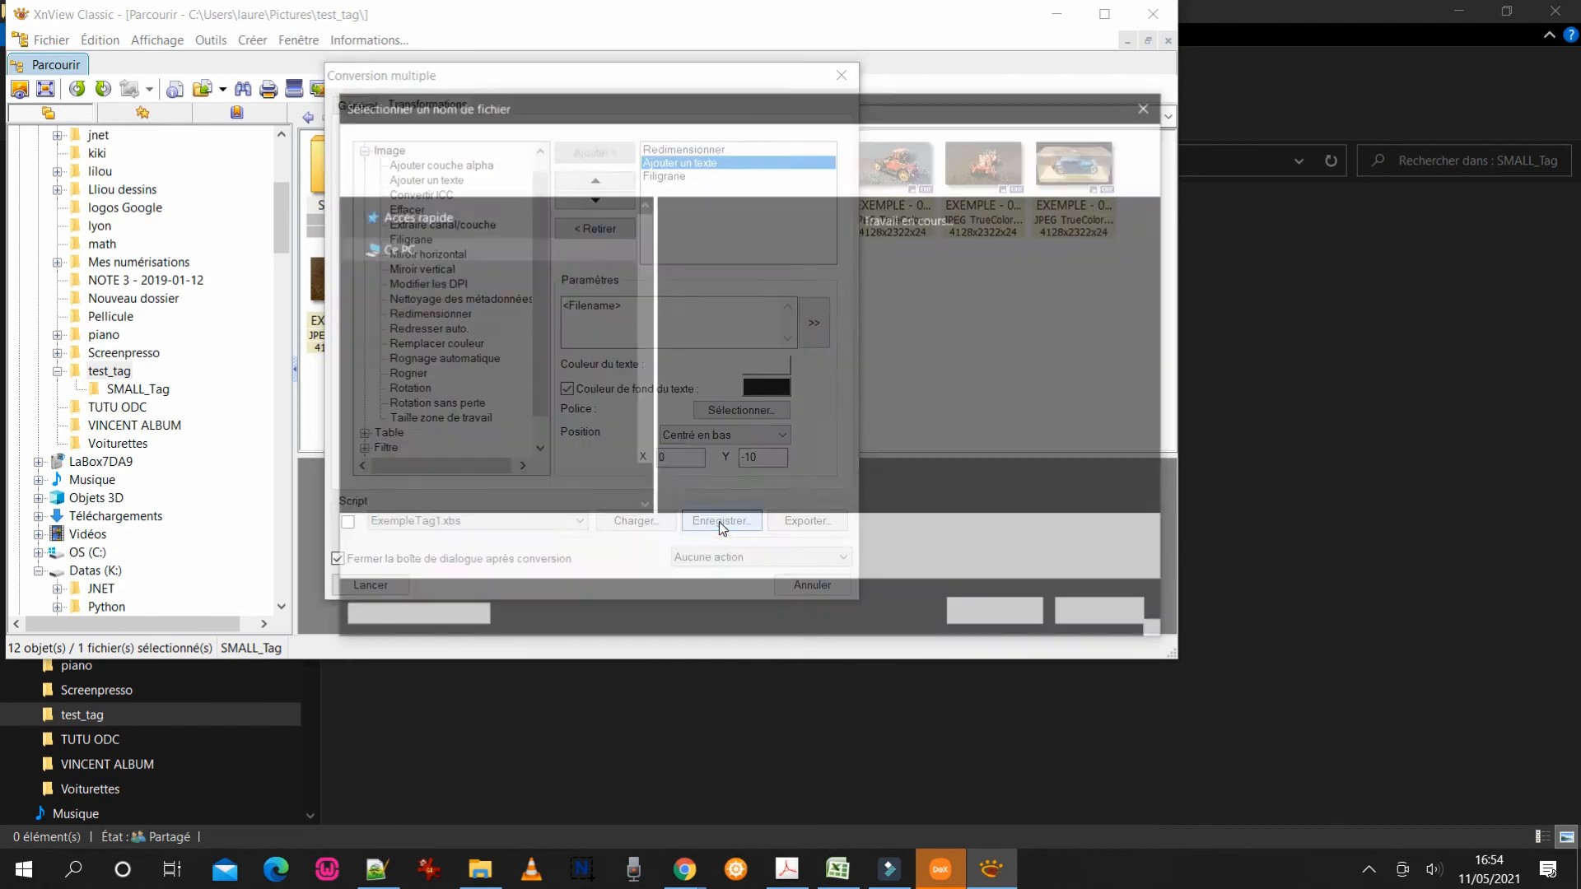
left_click(856, 256)
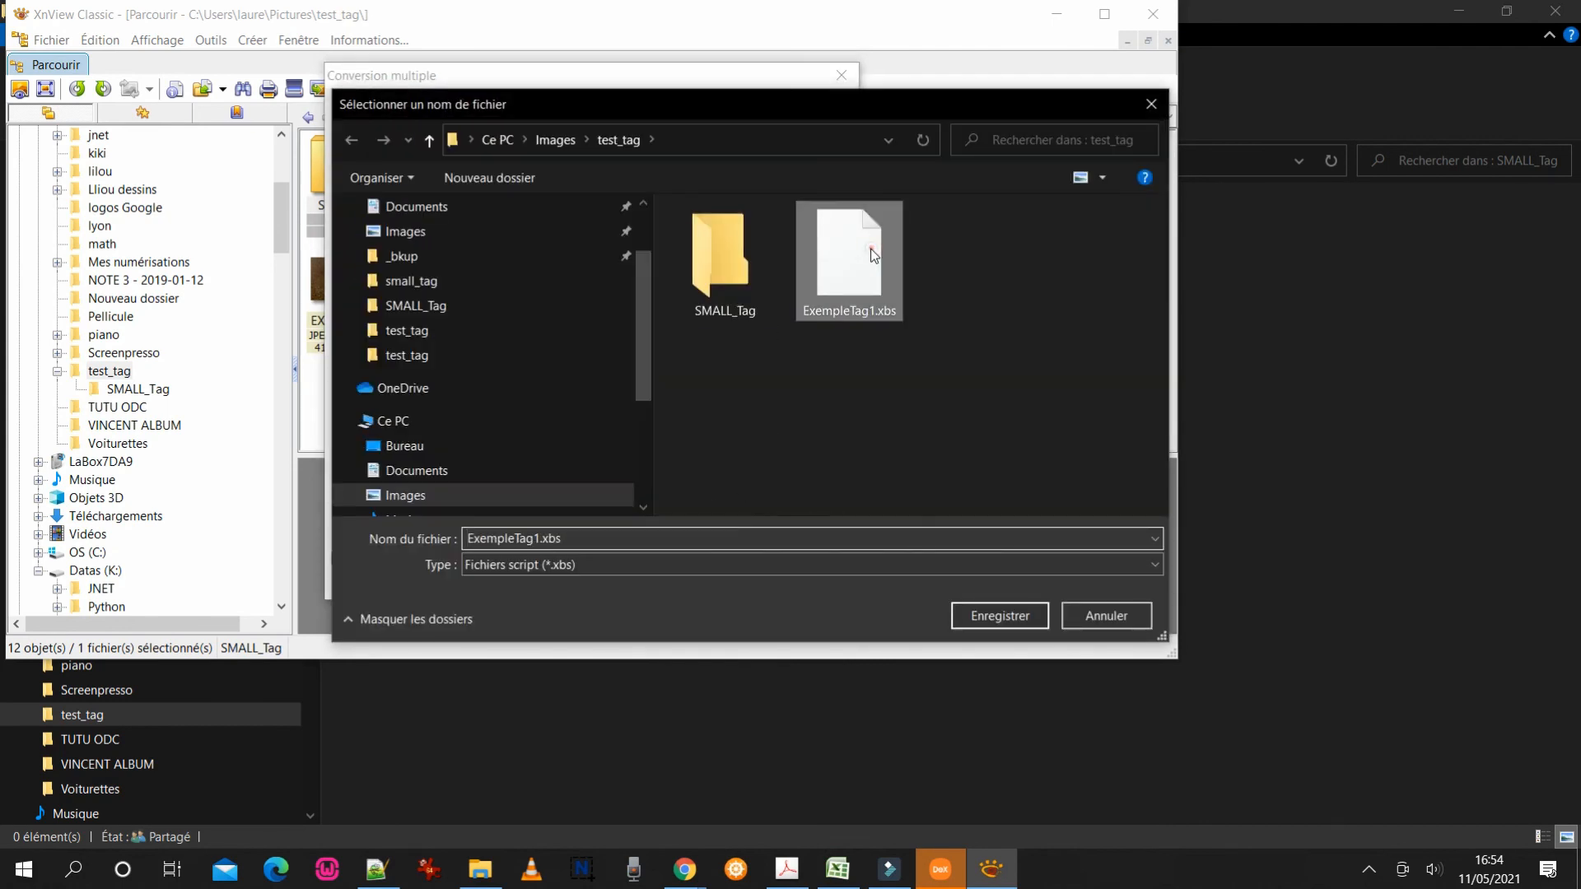
left_click(1000, 616)
left_click(849, 442)
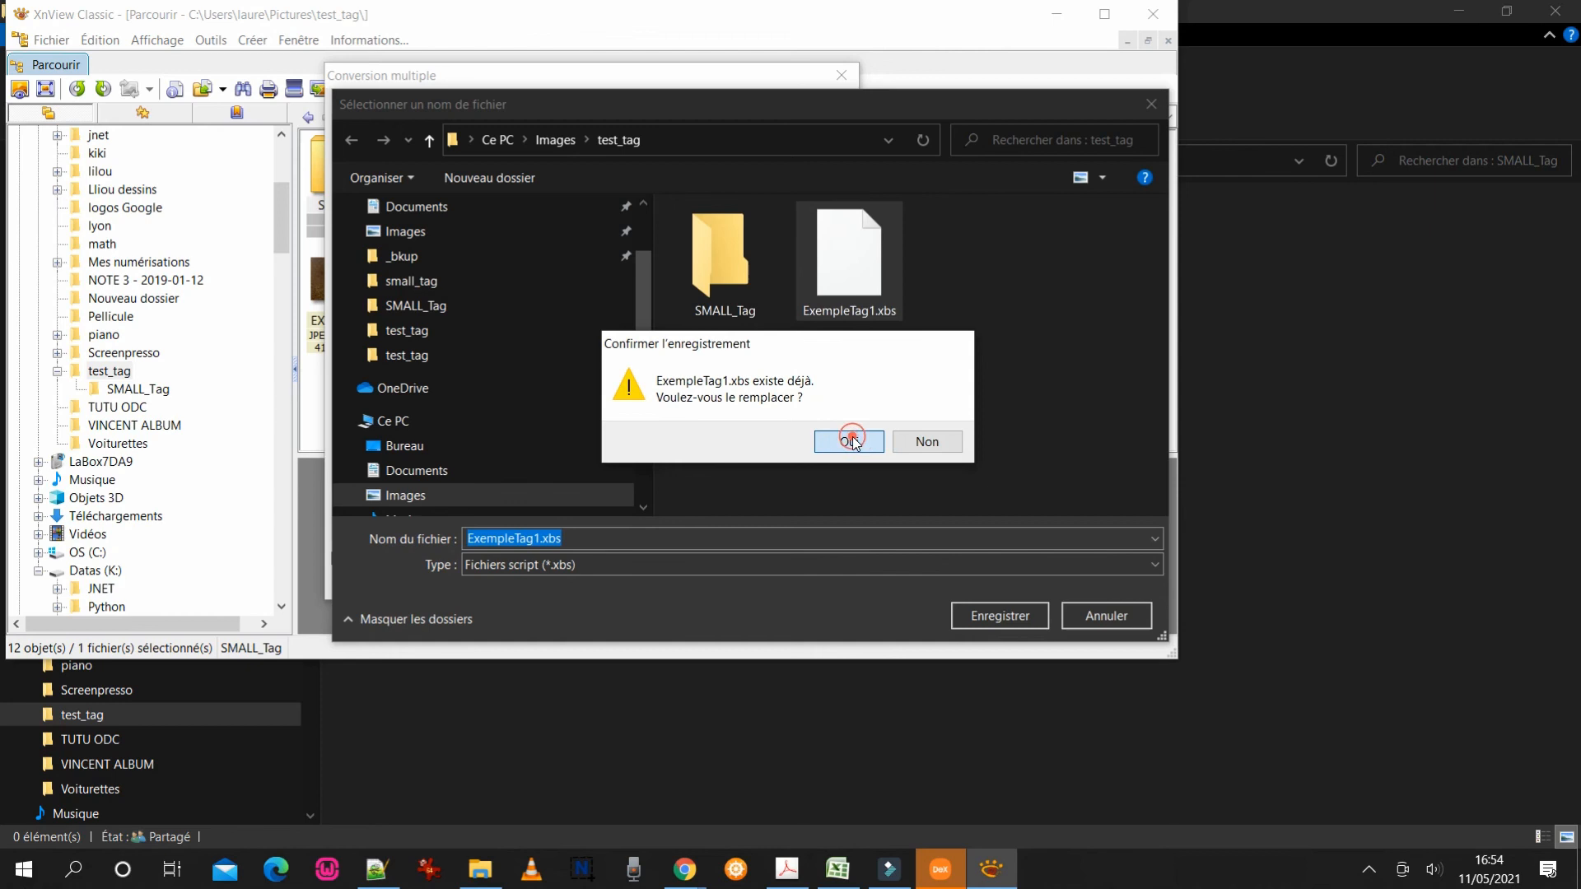
left_click(371, 586)
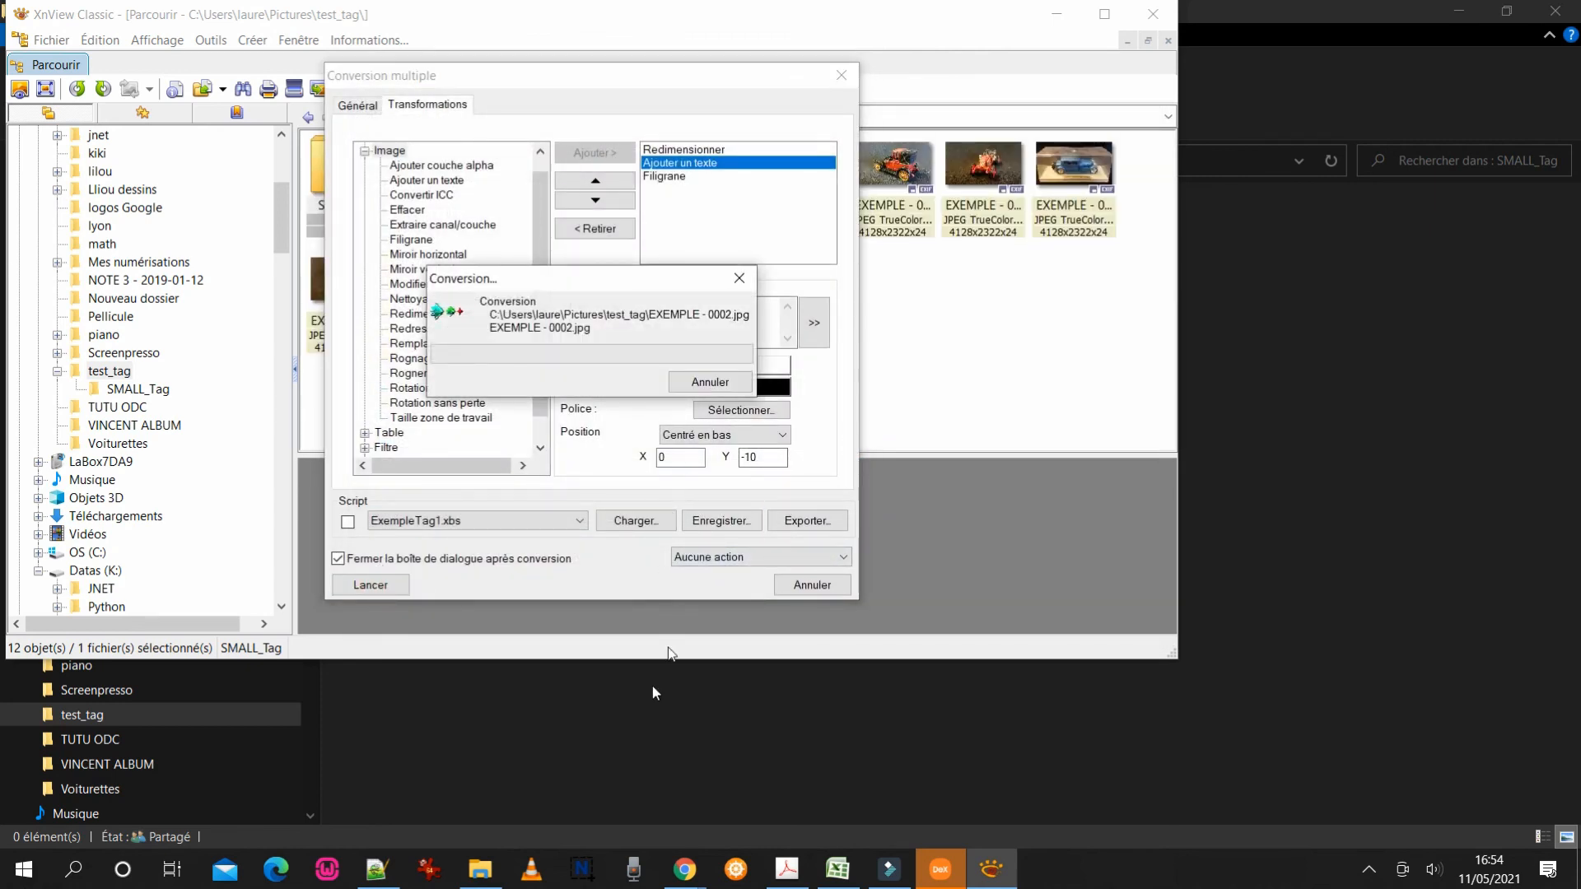
Switch to File Explorer, open EXEMPLE - 0001.jpg from SMALL_Tag in IrfanView, browse the photos up to EXEMPLE - 0010.jpg, and close the viewer
left_click(484, 871)
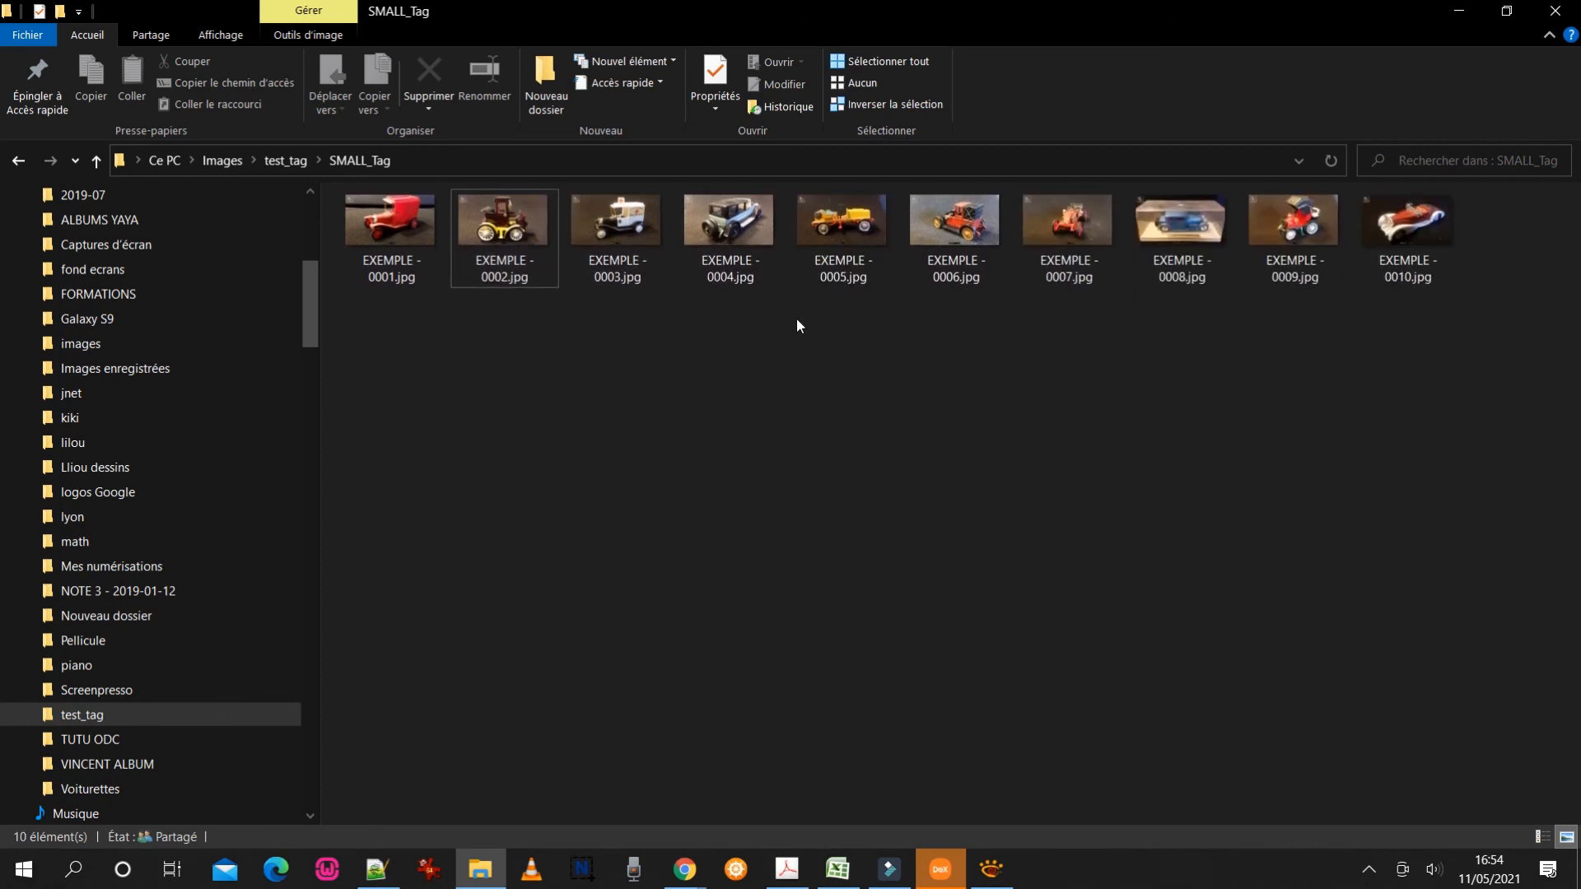
left_click(392, 226)
double_click(392, 226)
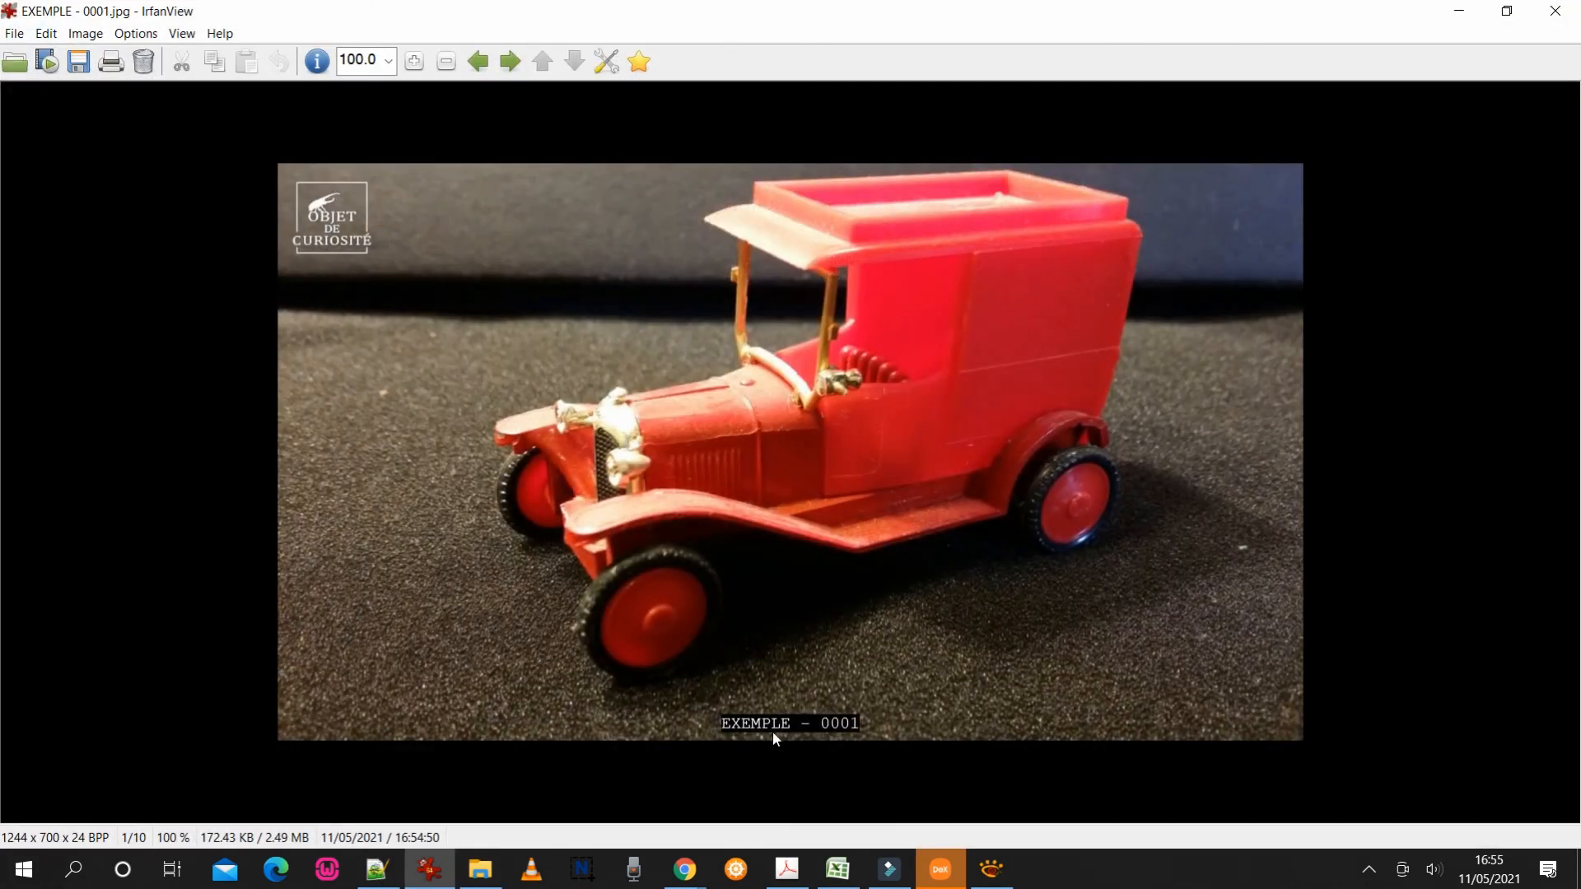
key("Right")
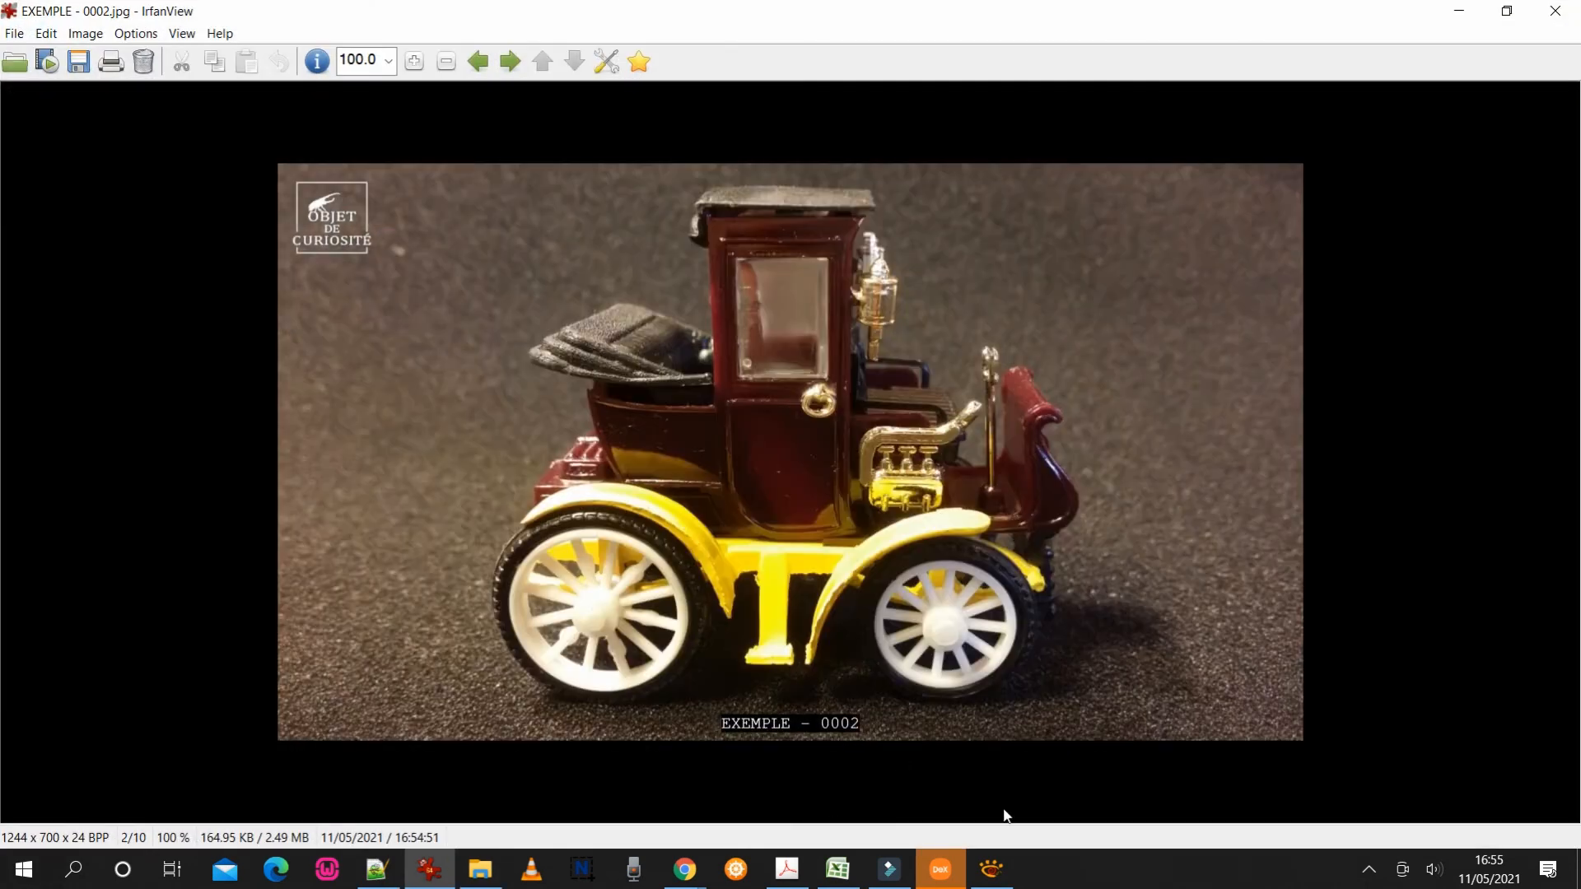
key("Right")
key("Right")
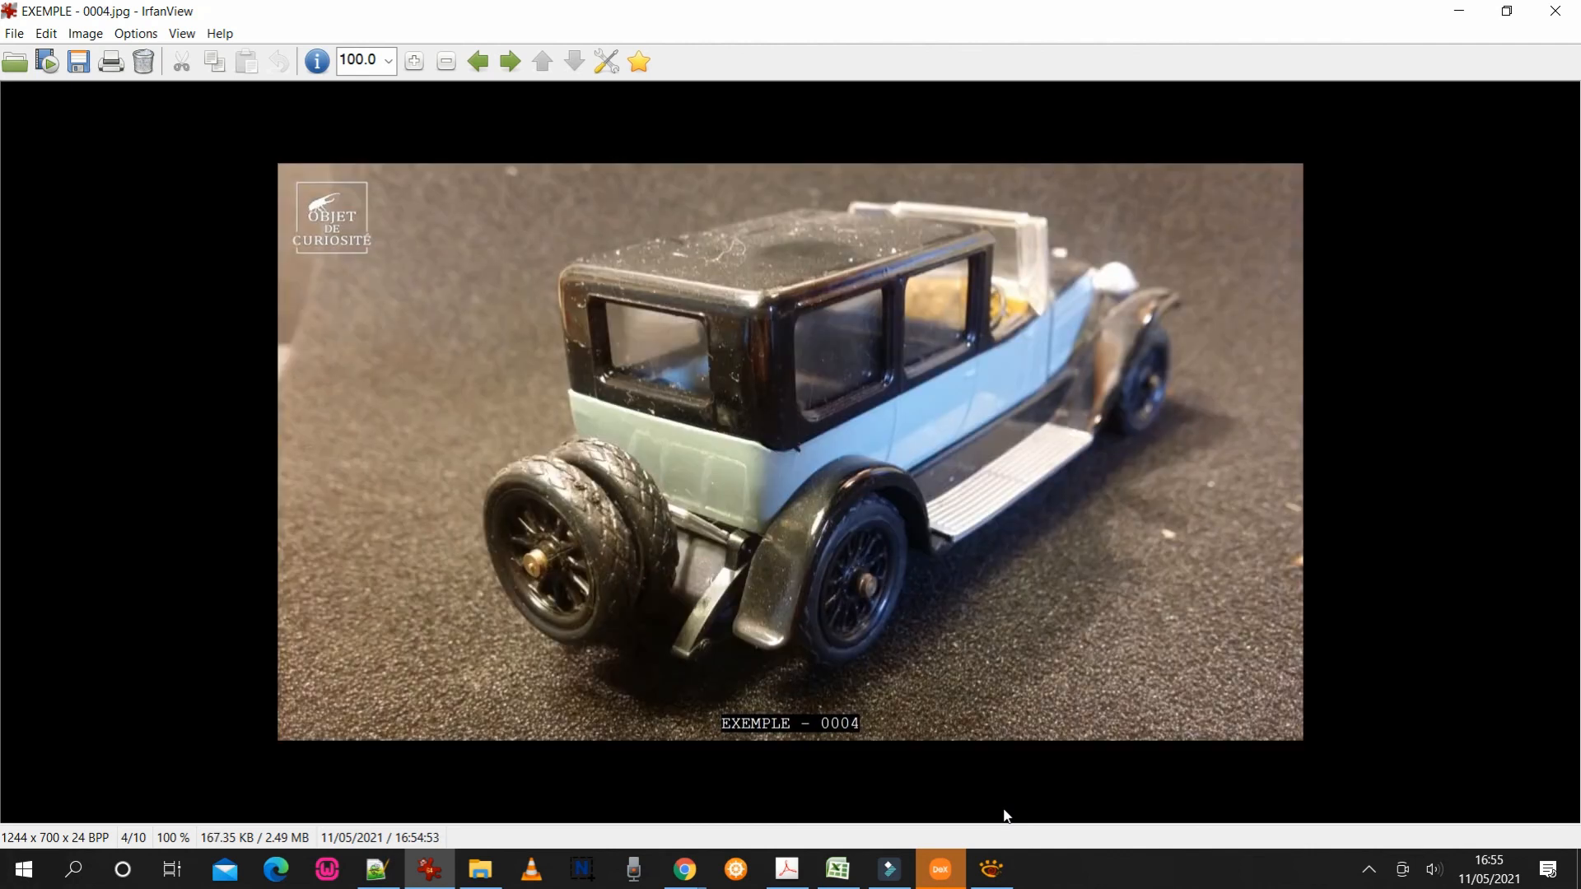
key("Right")
key("Right")
key("Right")
key("Right")
key("Right")
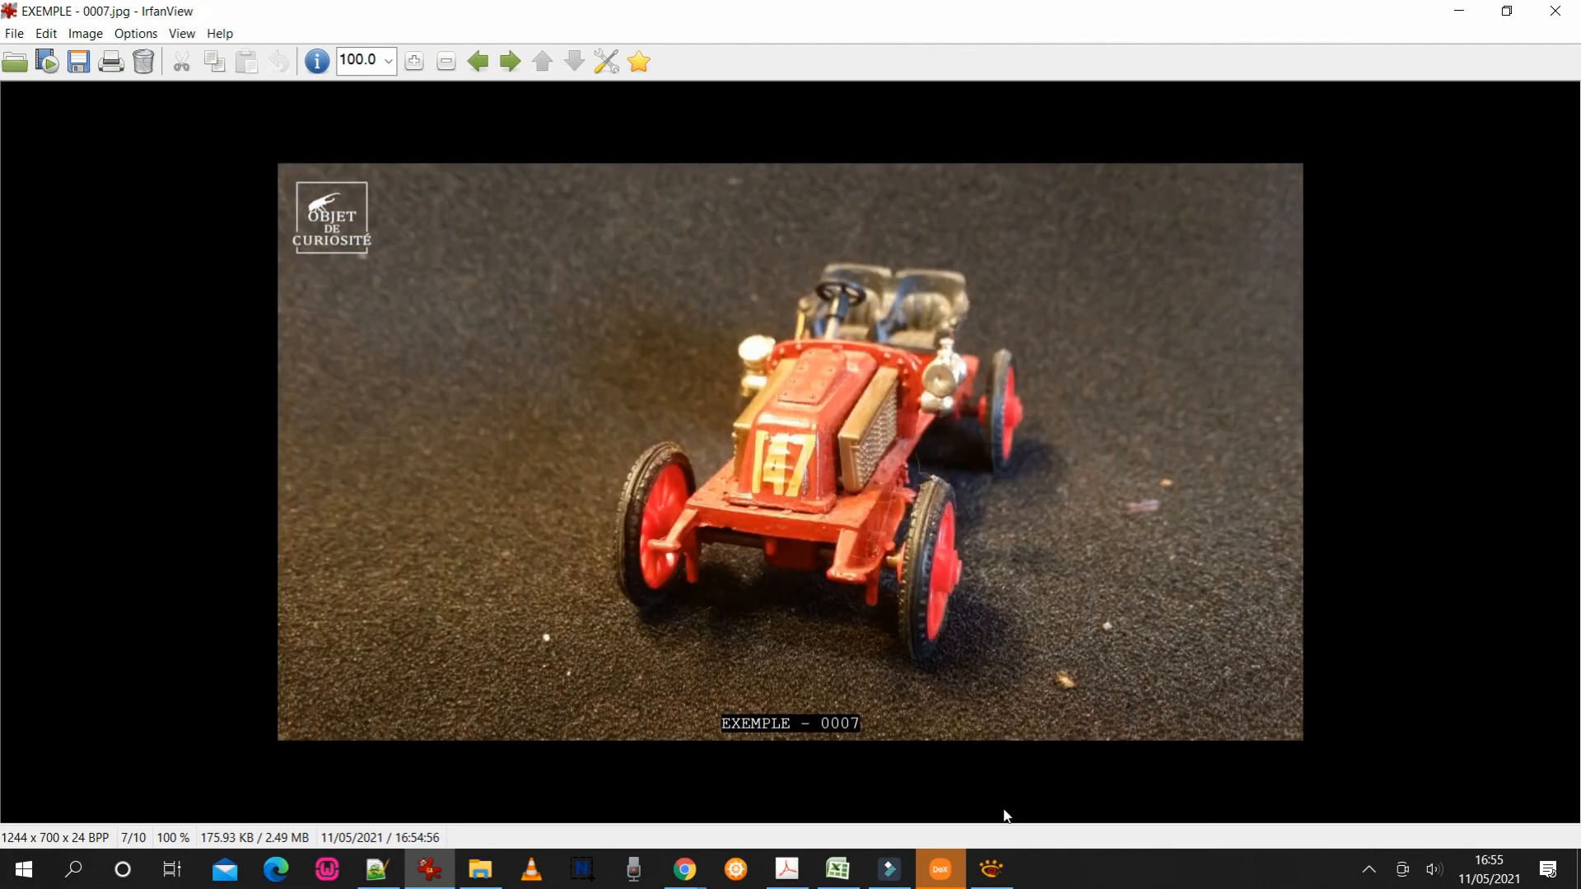
key("Right")
key("Right")
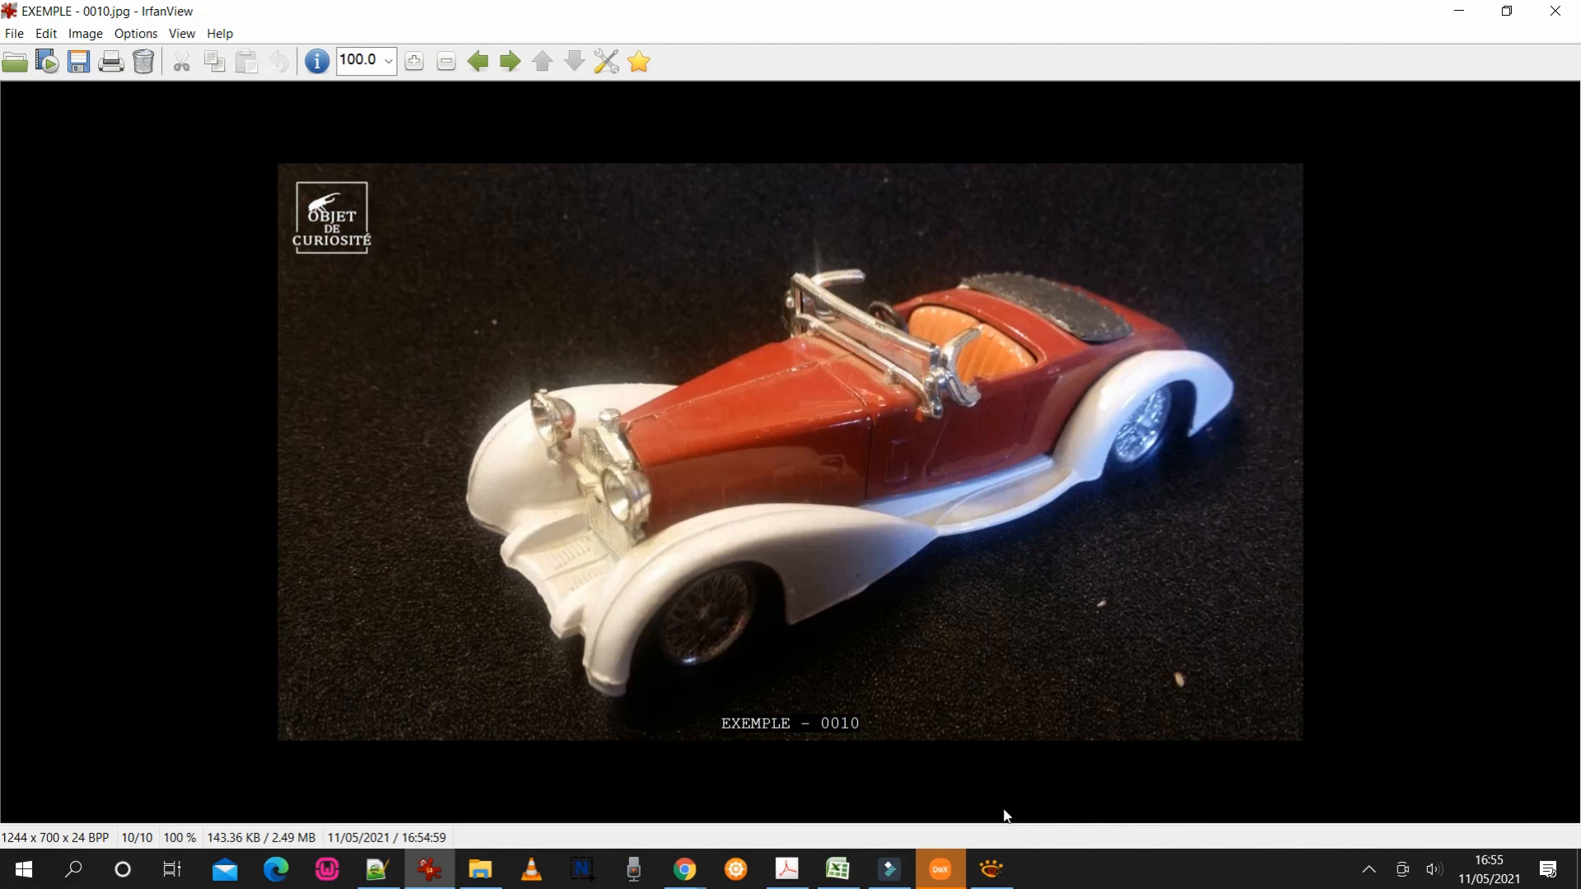
key("Return")
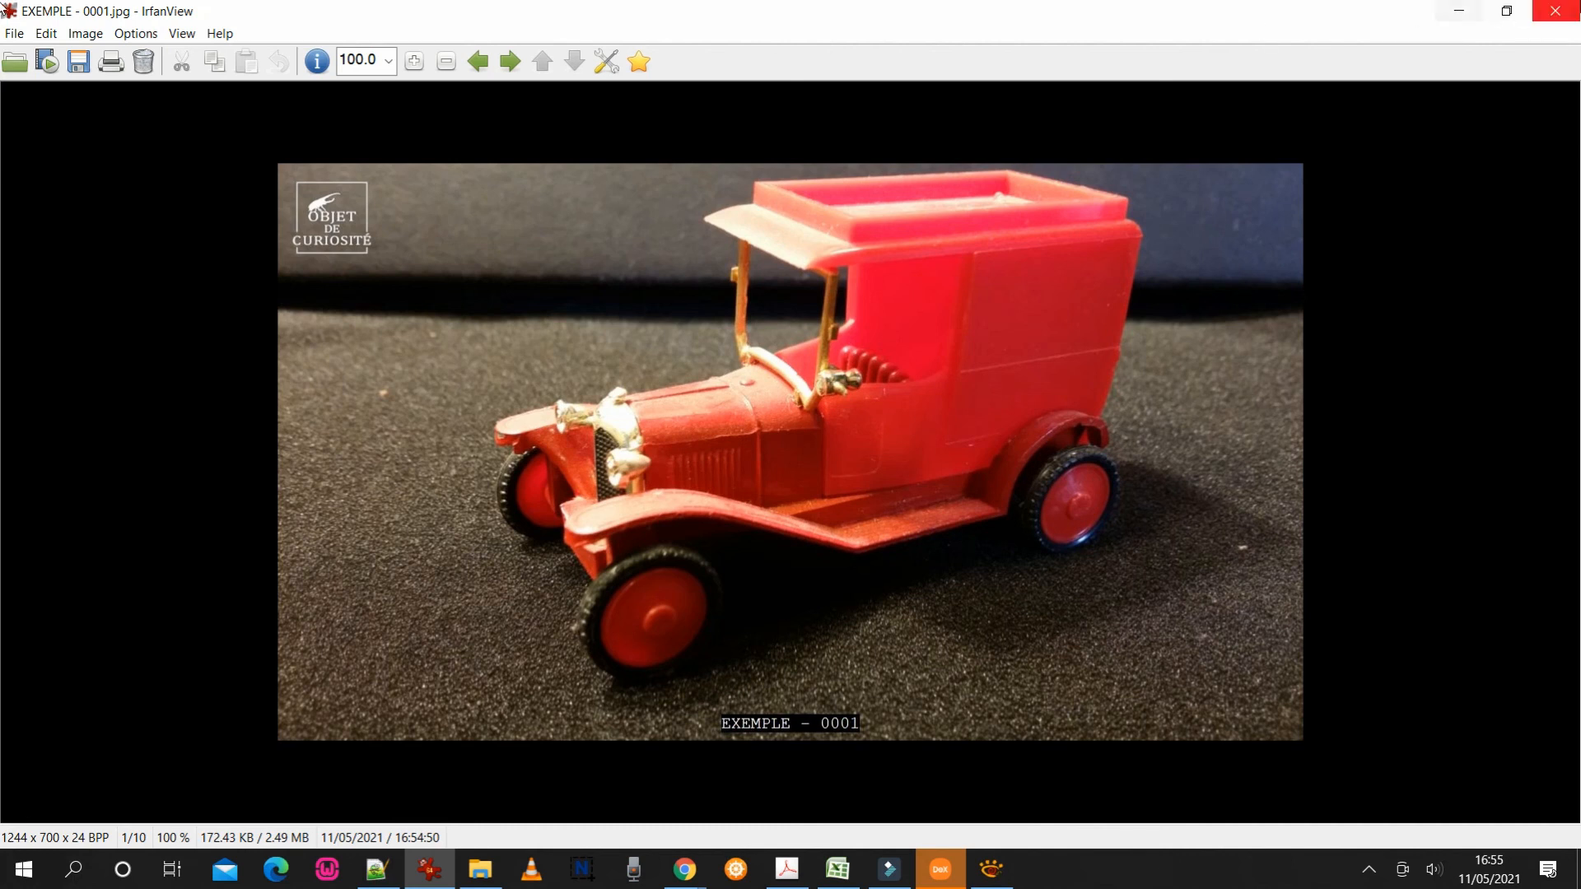
left_click(1569, 8)
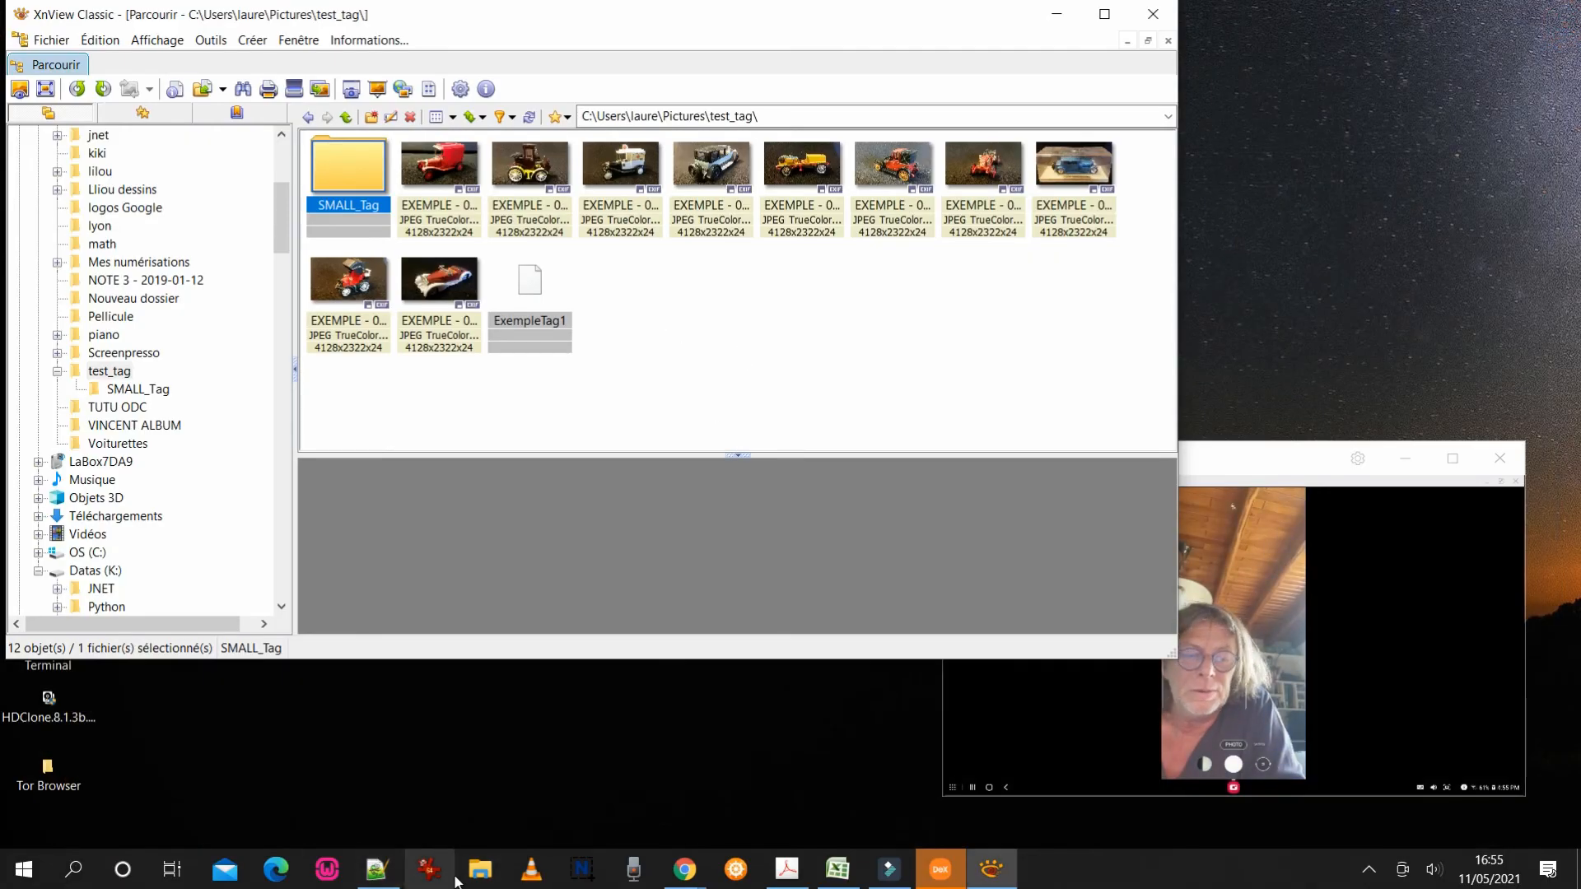
Reopen File Explorer at the SMALL_Tag folder inside Images\test_tag and review the converted photos
left_click(481, 873)
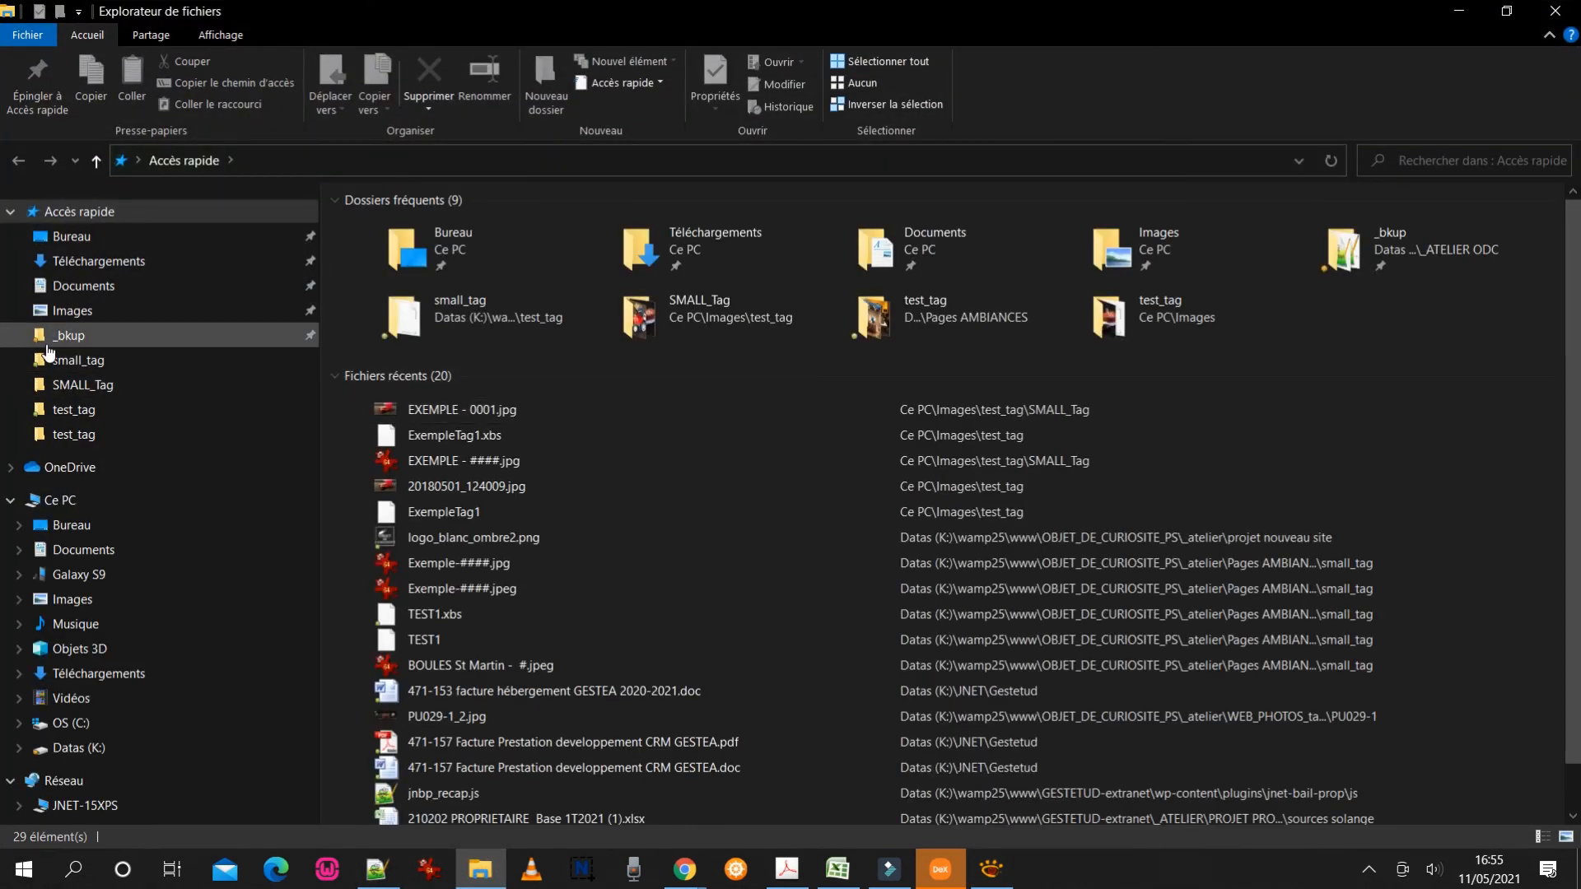
left_click(60, 362)
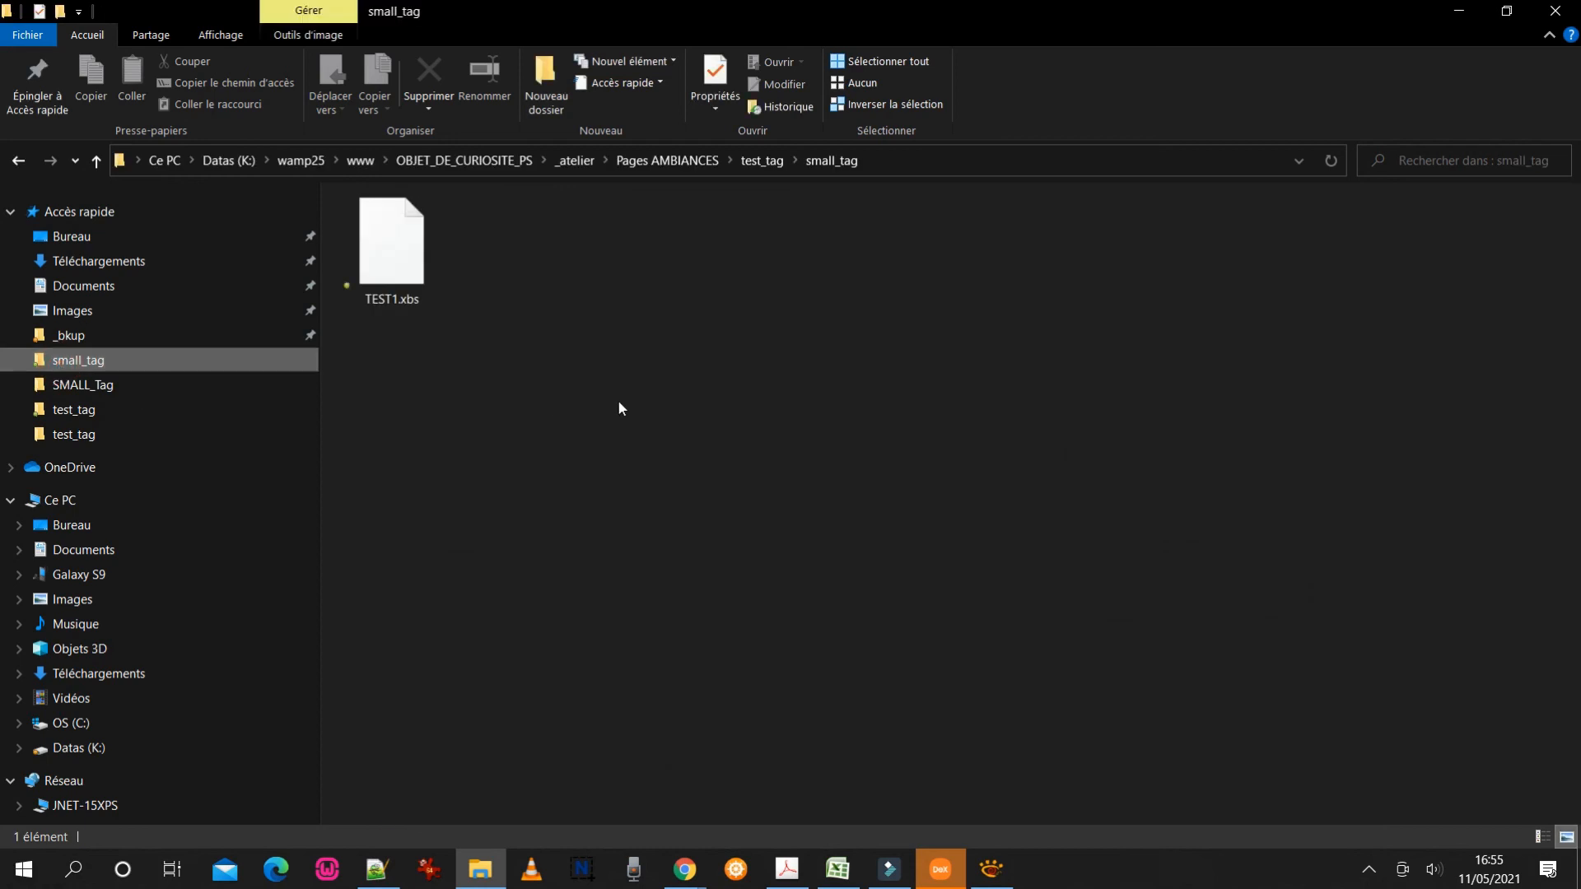
left_click(71, 387)
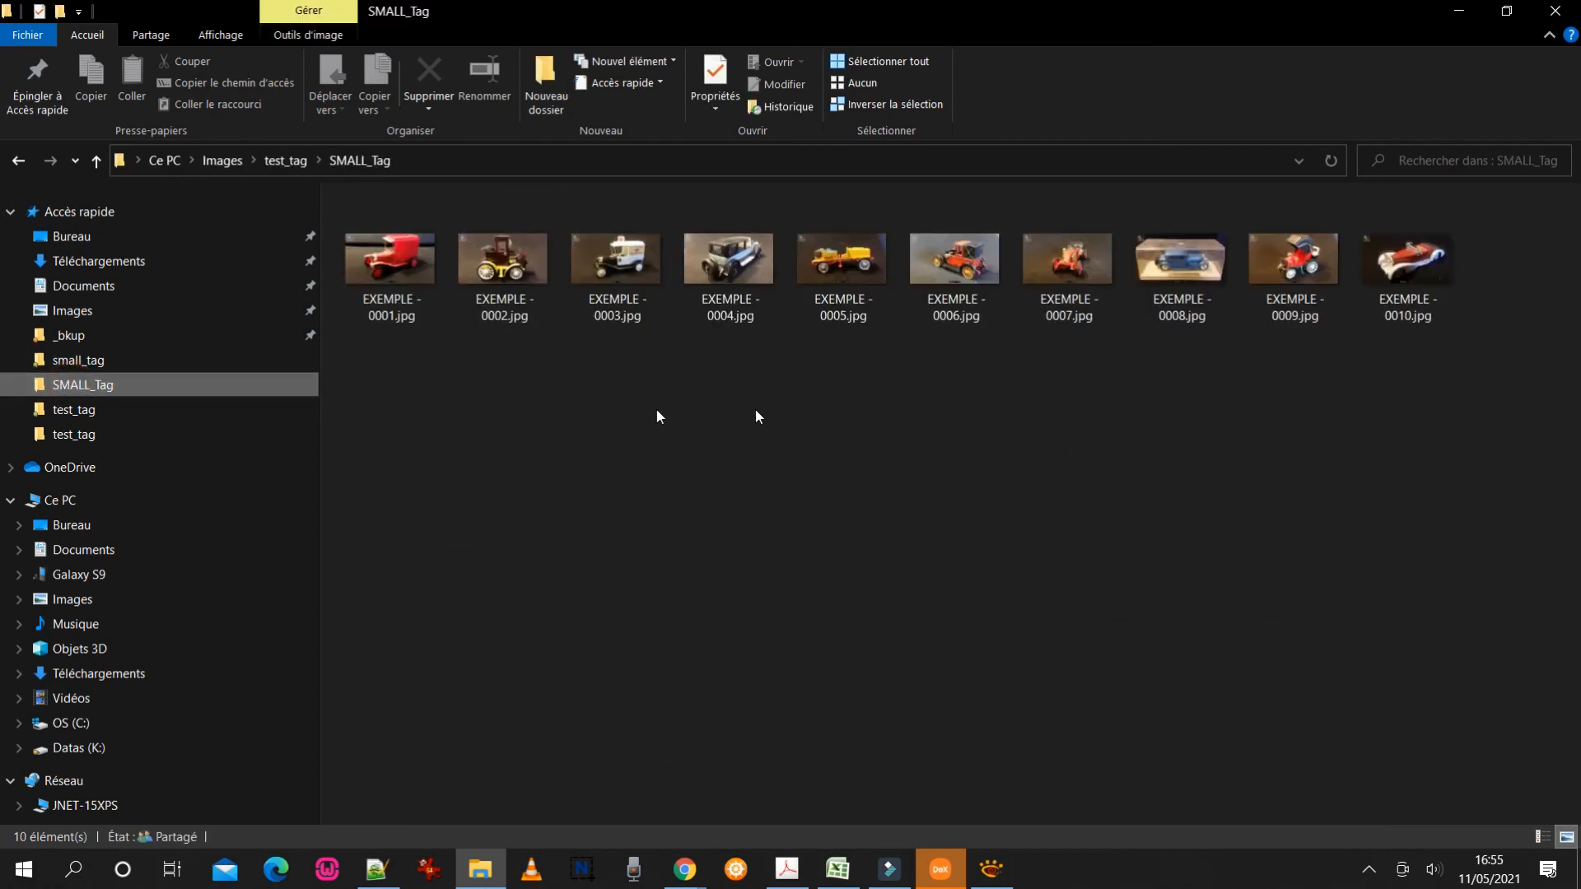
left_click_drag(1454, 367, 387, 287)
left_click(630, 467)
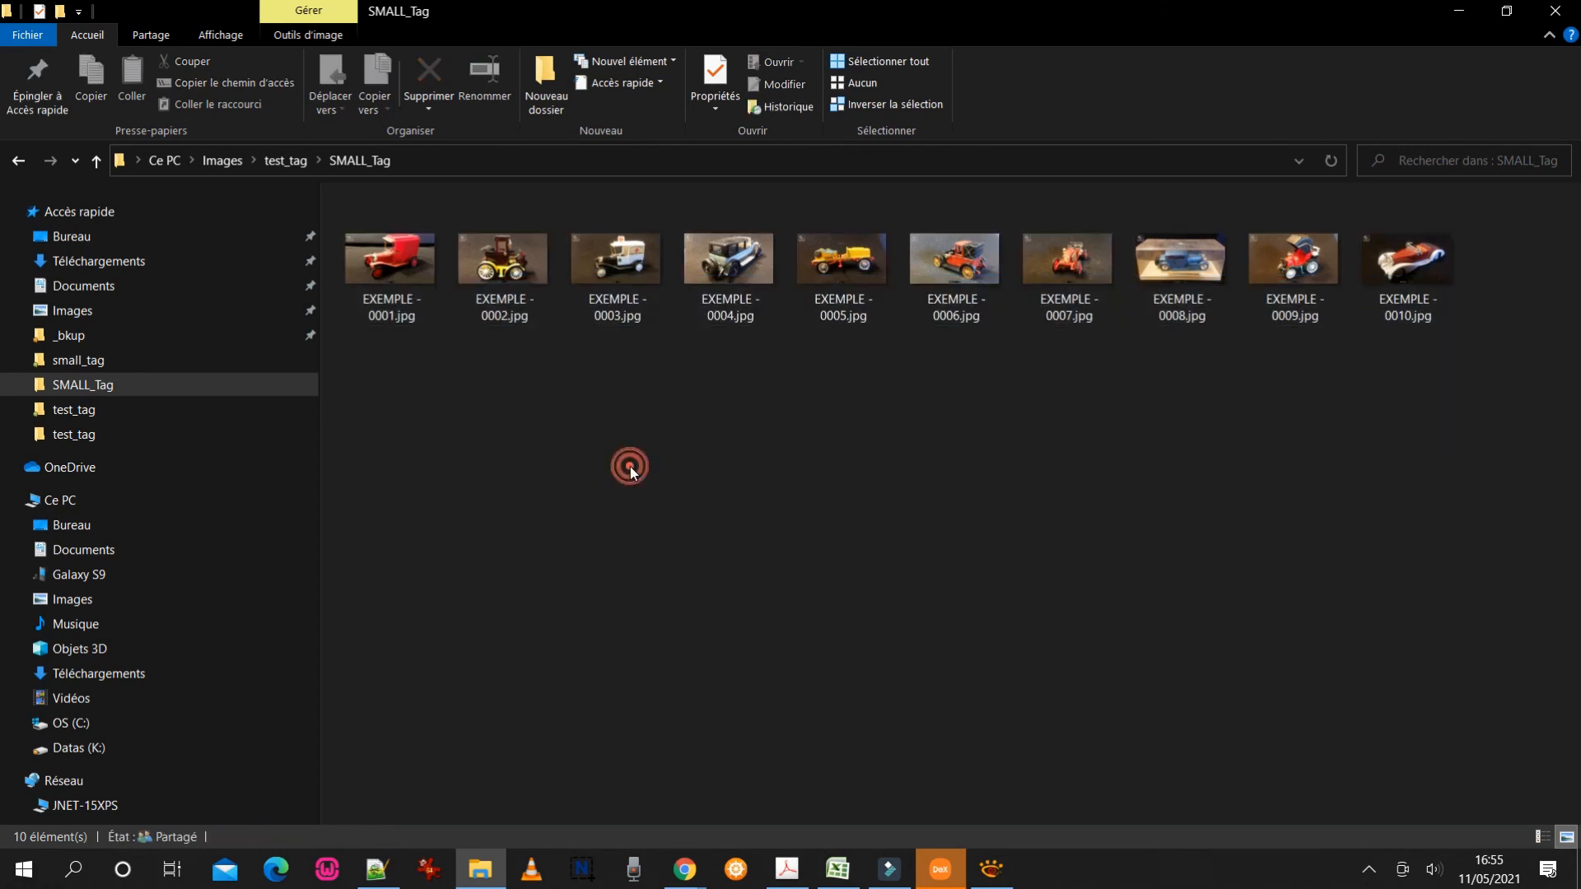